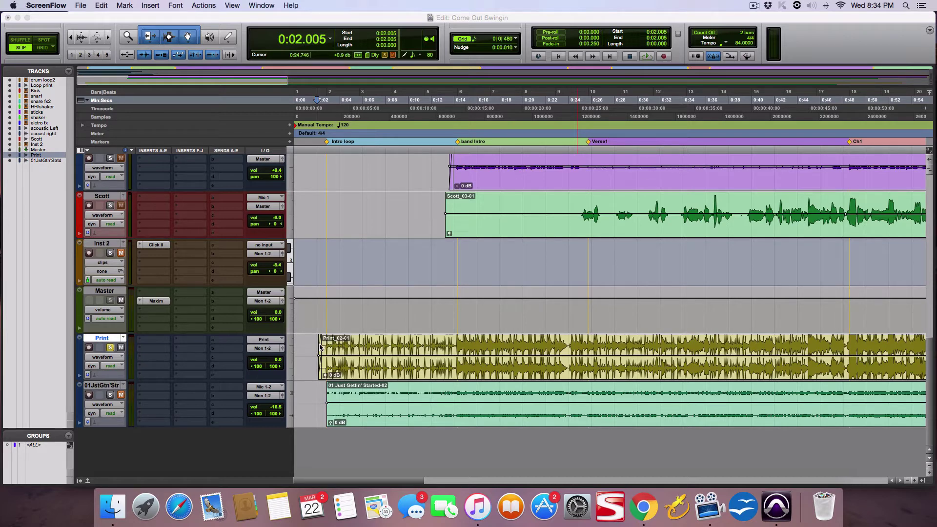
# Lower the Scott vocal fader from -6.0 dB to about -7 dB during playback from 0:02.005.
pyautogui.click(351, 349)
pyautogui.press('space')
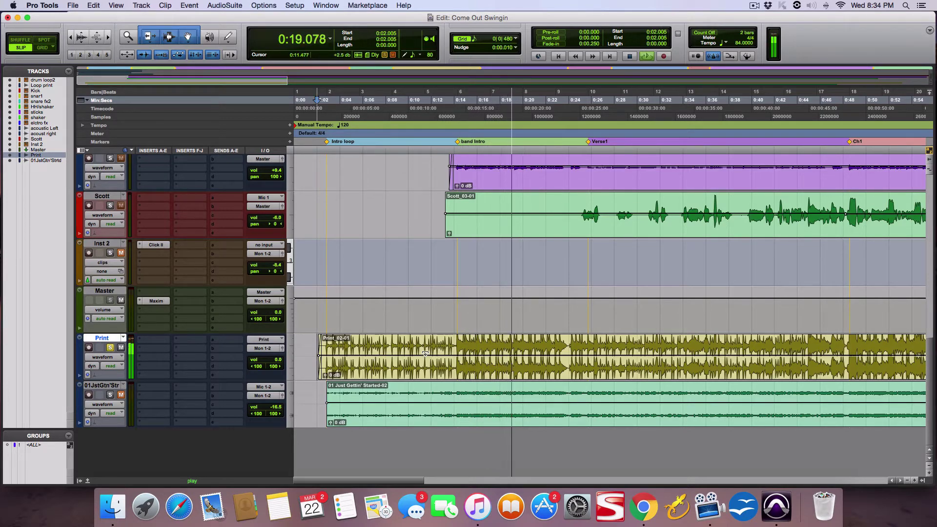
pyautogui.hscroll(5, 420, 347)
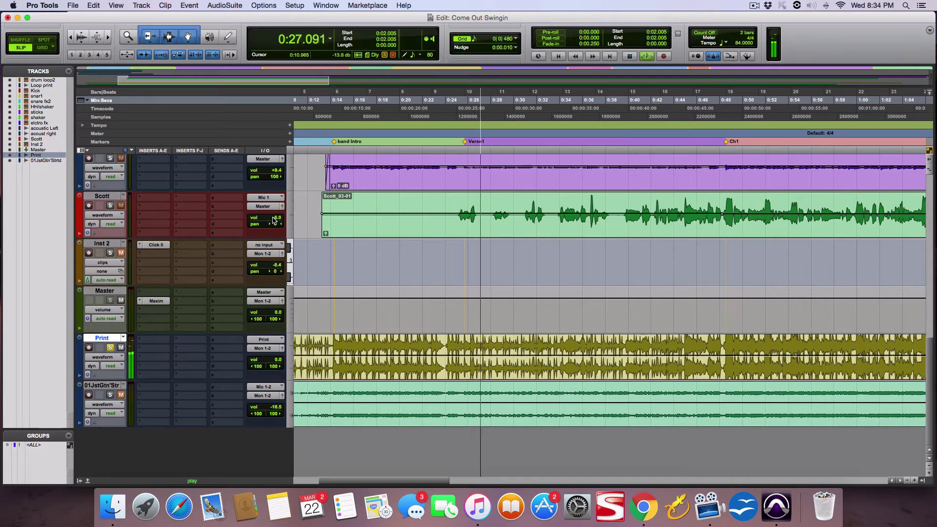
pyautogui.moveTo(274, 218); pyautogui.dragTo(273, 220)
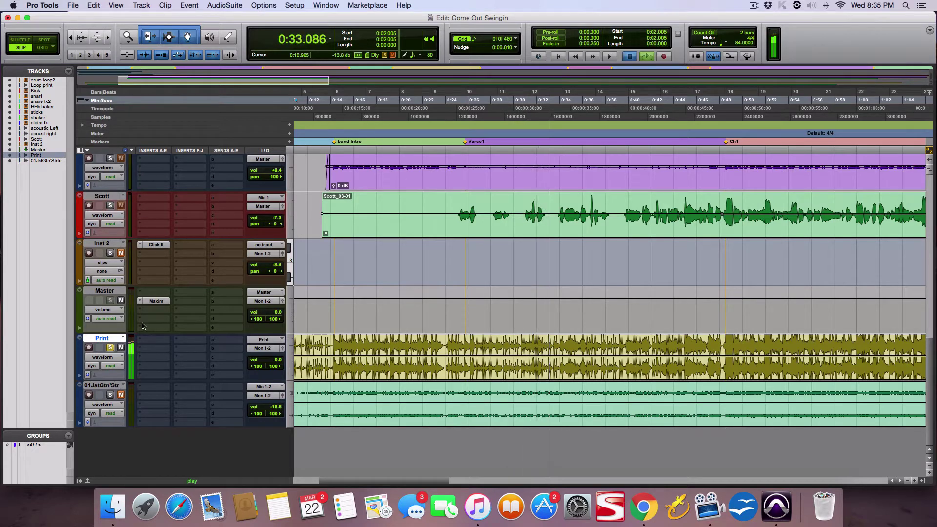
pyautogui.press('space')
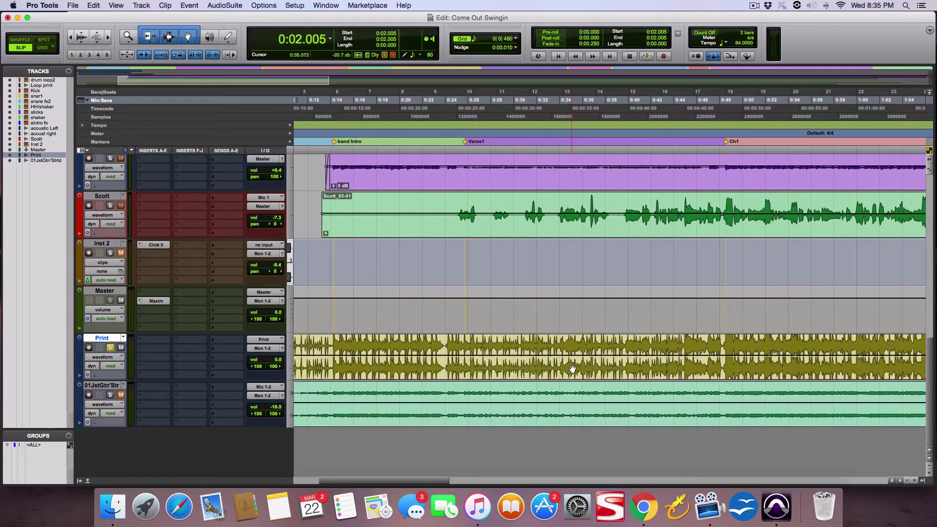
pyautogui.hscroll(-5, 495, 359)
pyautogui.hscroll(3, 494, 359)
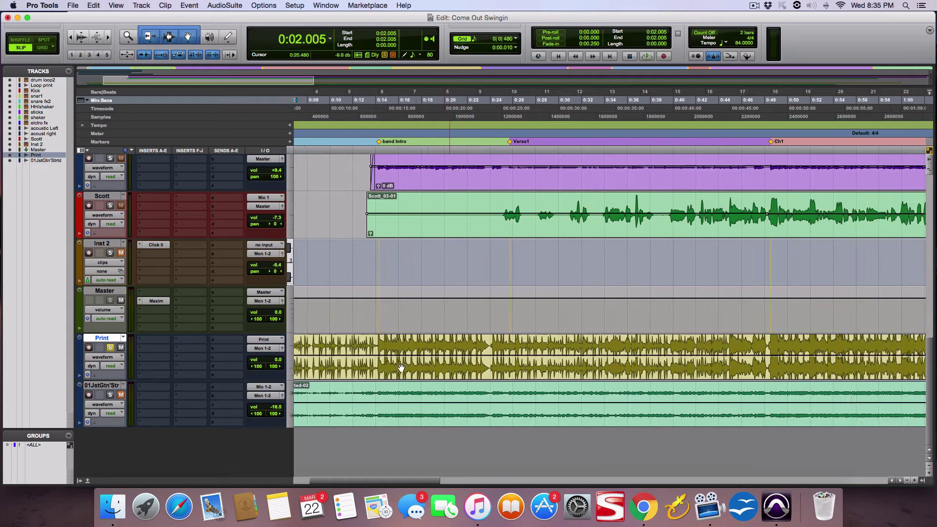
pyautogui.hscroll(-3, 316, 364)
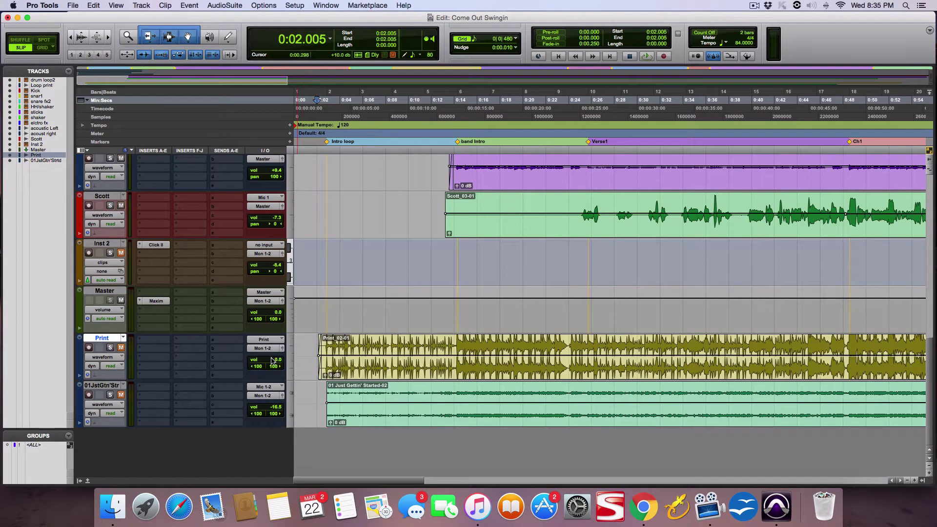
pyautogui.scroll(10, 277, 362)
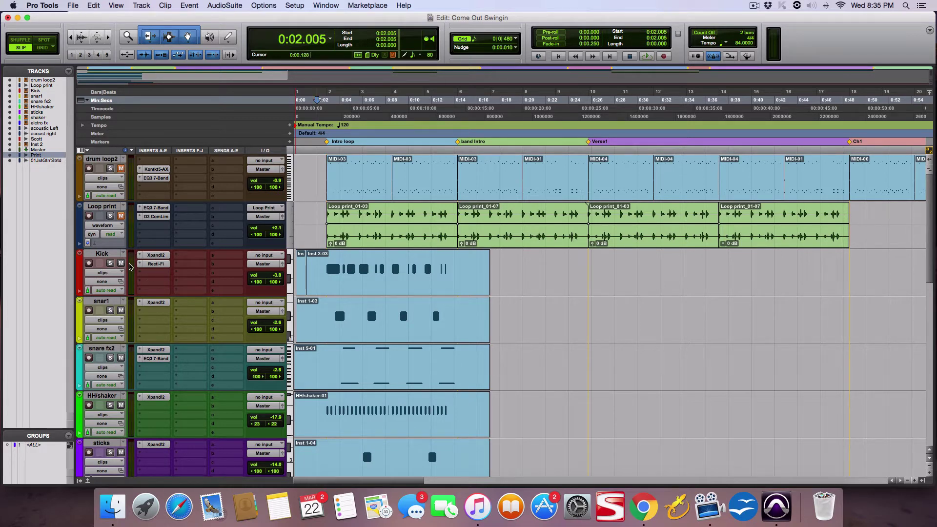
pyautogui.press('super+shift+n')
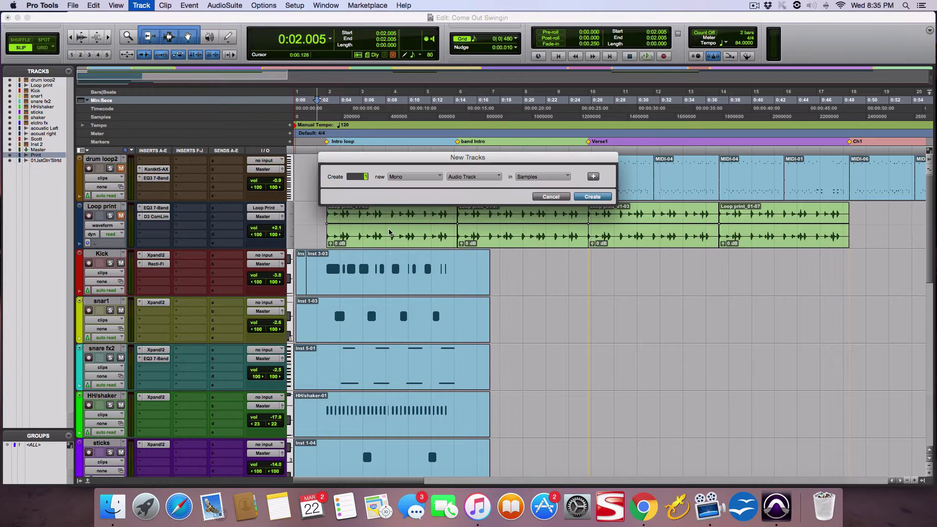
pyautogui.click(439, 178)
pyautogui.click(423, 186)
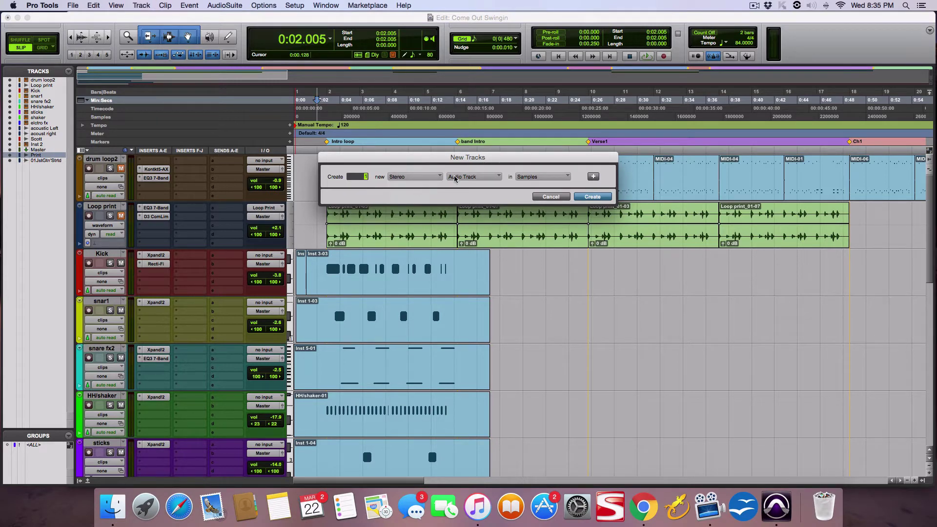
pyautogui.click(499, 177)
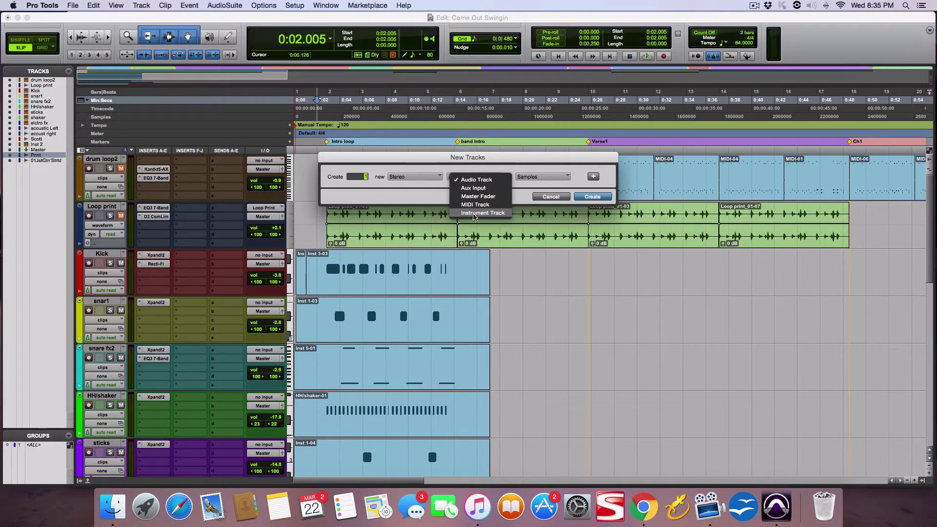
pyautogui.click(473, 214)
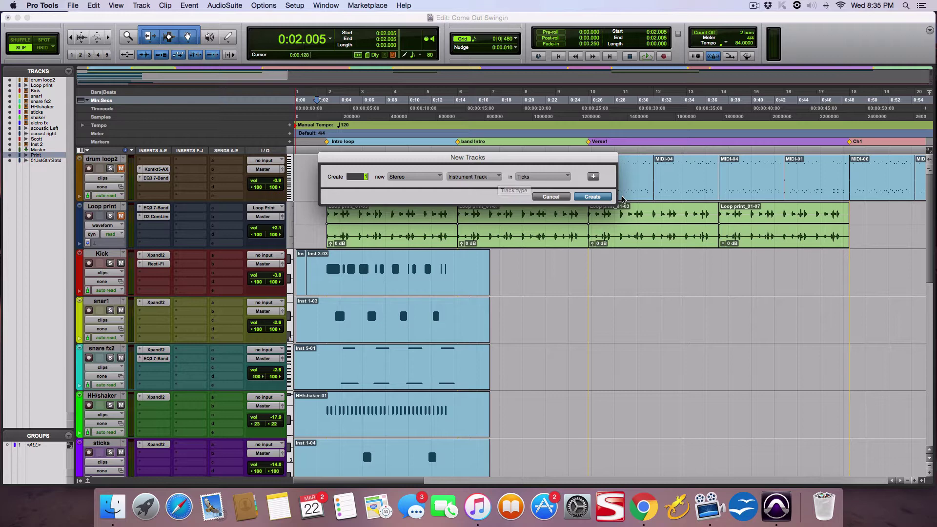
pyautogui.click(555, 197)
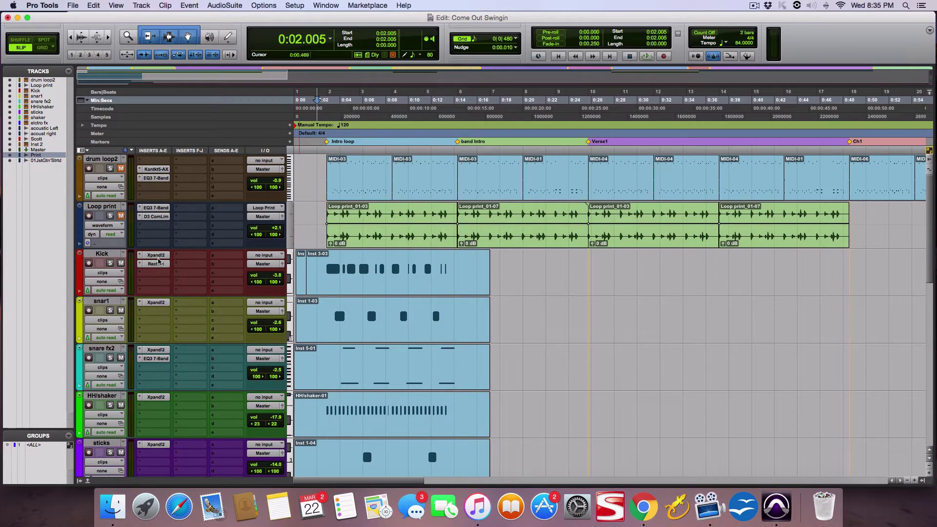
# Solo the Kick track and audition it on its own from 0:02.304.
pyautogui.scroll(-6, 175, 319)
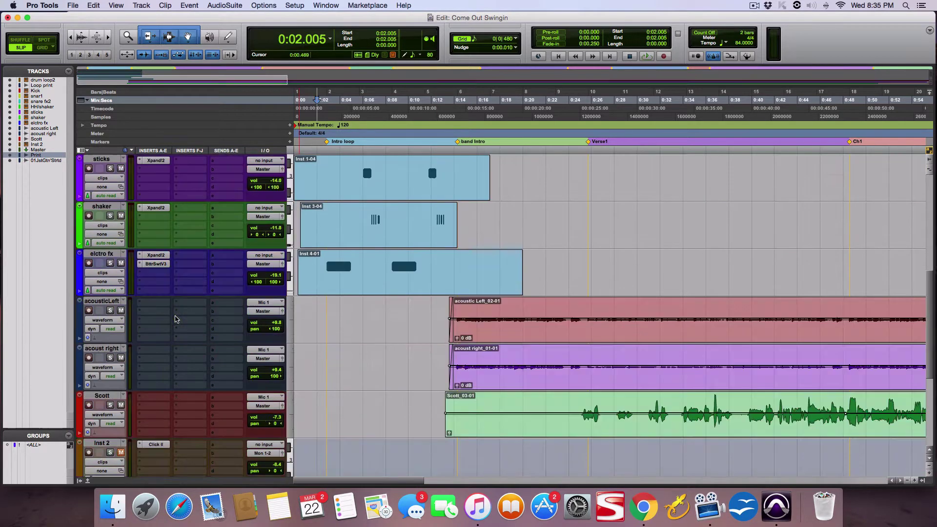
pyautogui.scroll(6, 175, 319)
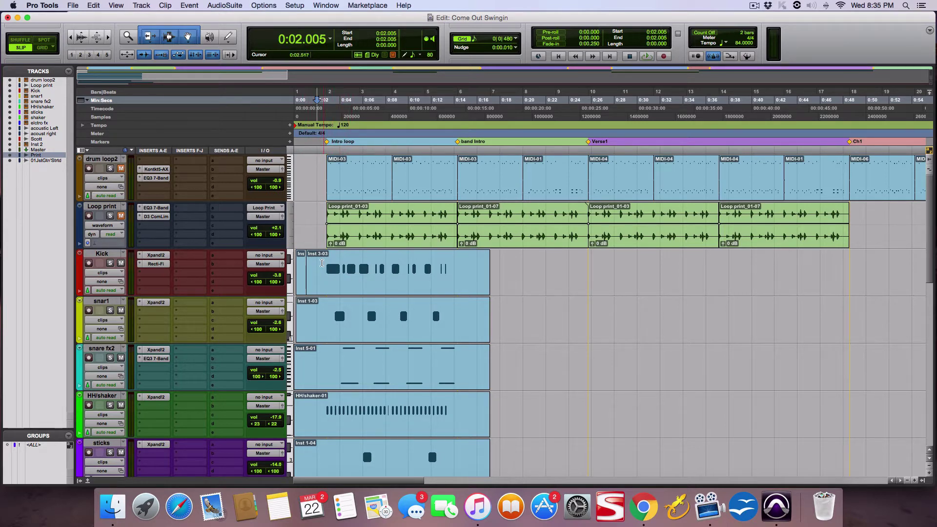
pyautogui.hotkey('shift', 's')
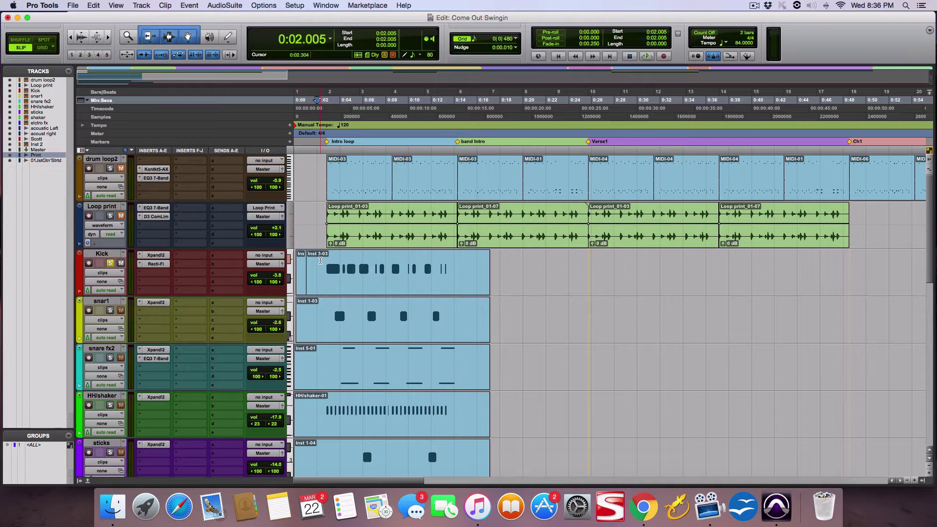
pyautogui.click(320, 260)
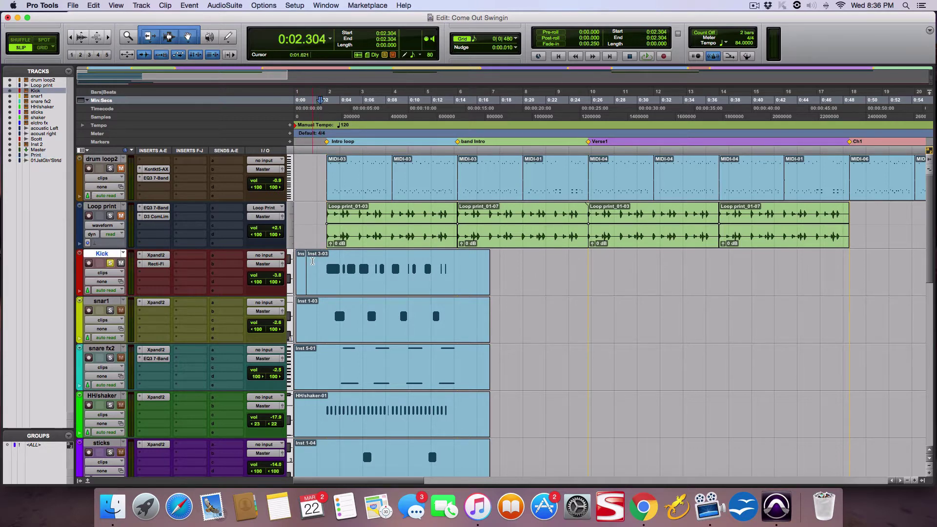
pyautogui.press('space')
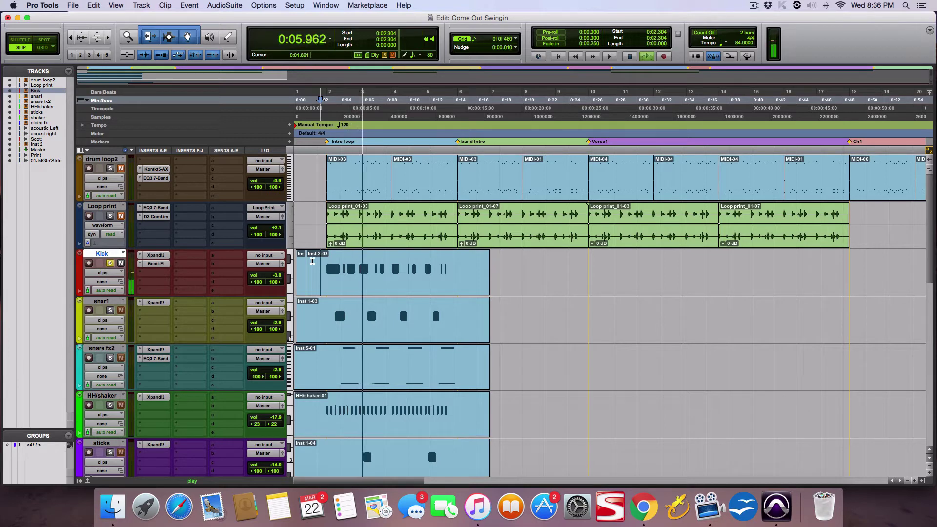
pyautogui.press('space')
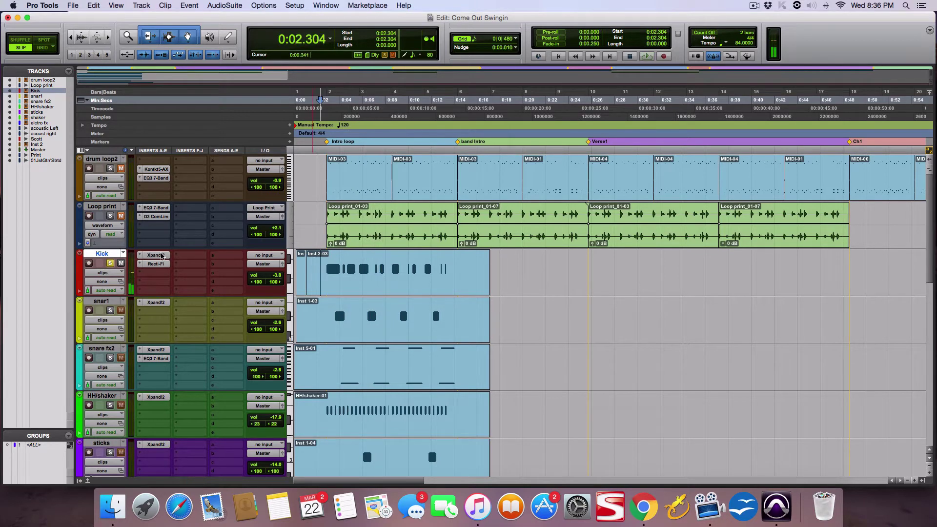
# Inspect the Kick's Xpand!2 presets, keeping 37 Kicks Menu, and close the instrument window.
pyautogui.click(159, 258)
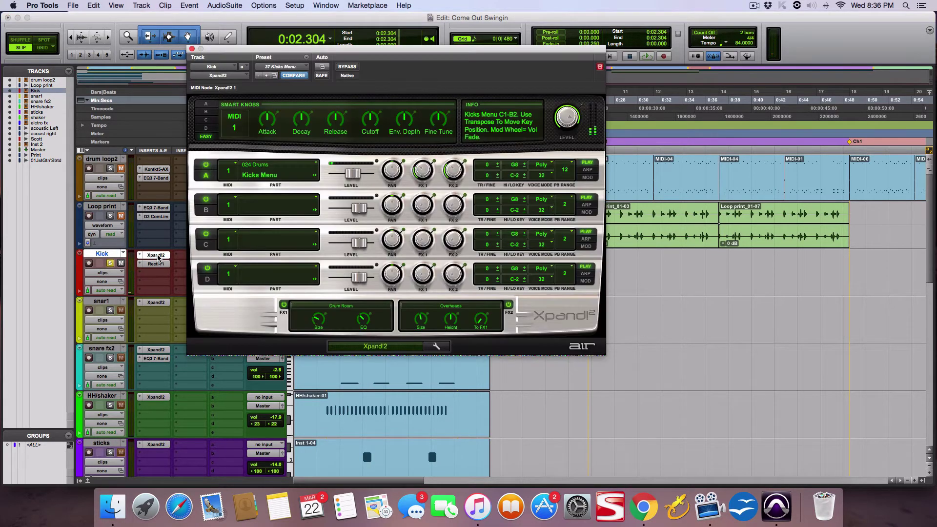
pyautogui.moveTo(403, 50); pyautogui.dragTo(530, 57)
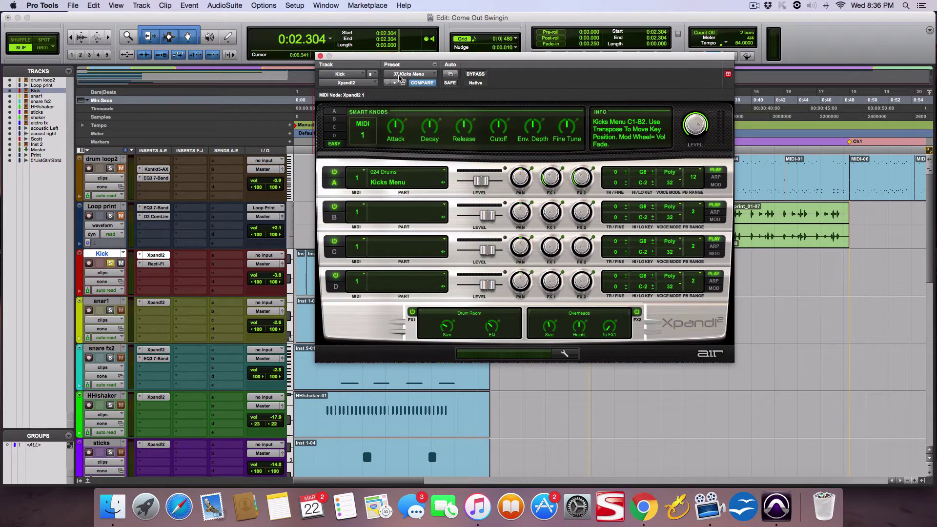
pyautogui.click(436, 75)
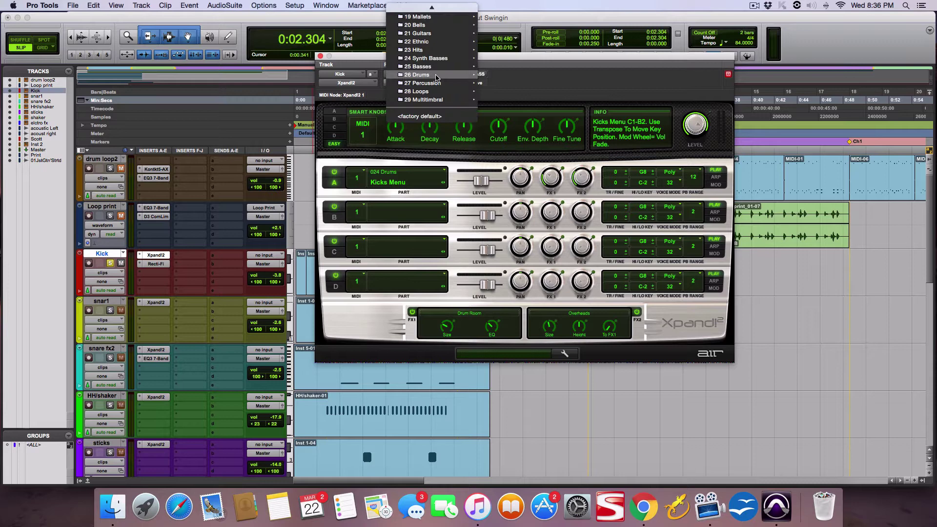
pyautogui.moveTo(434, 77)
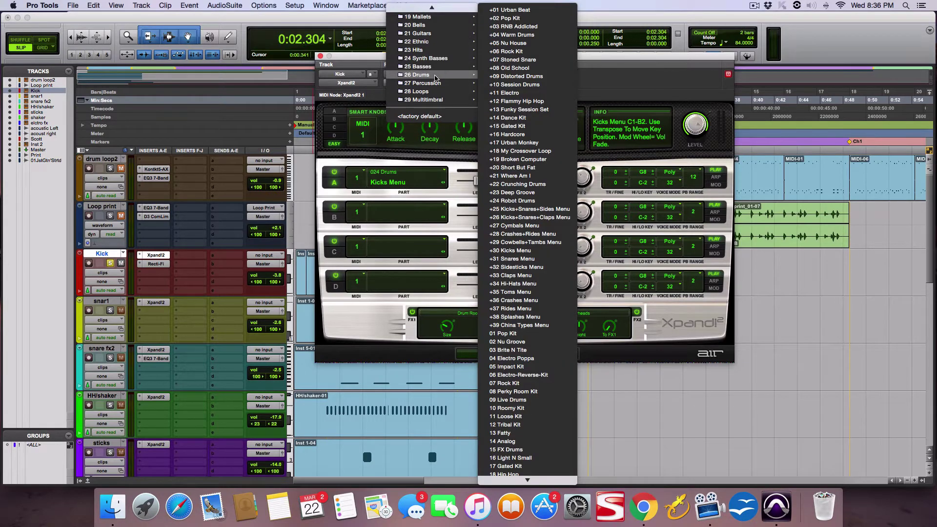
pyautogui.click(568, 93)
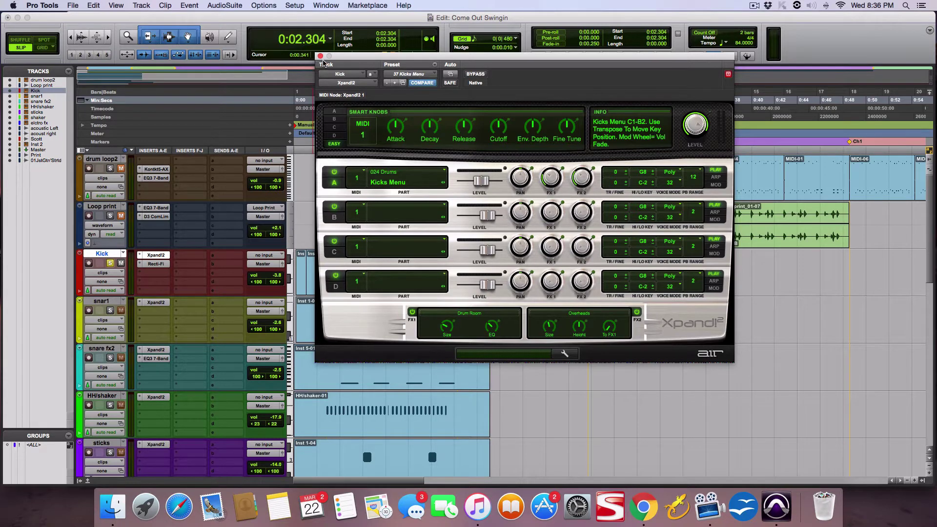
pyautogui.click(321, 56)
pyautogui.click(325, 255)
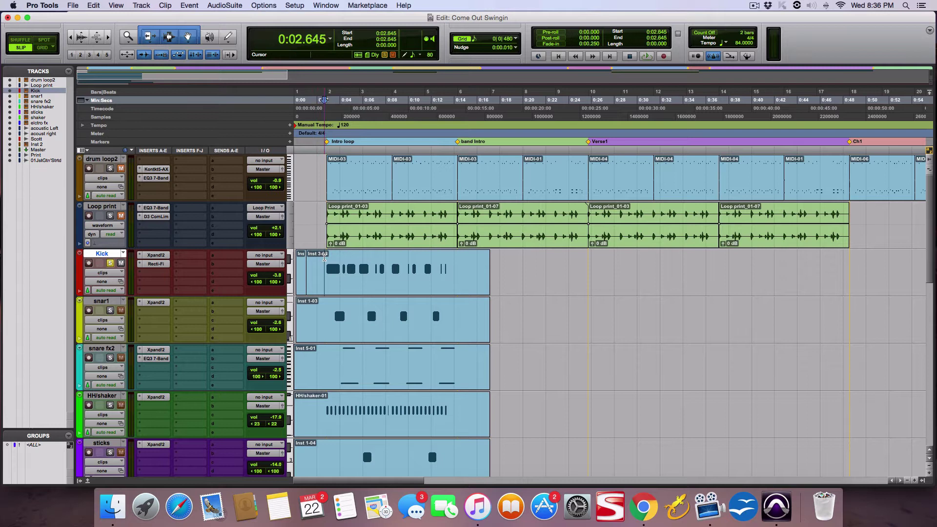
pyautogui.press('space')
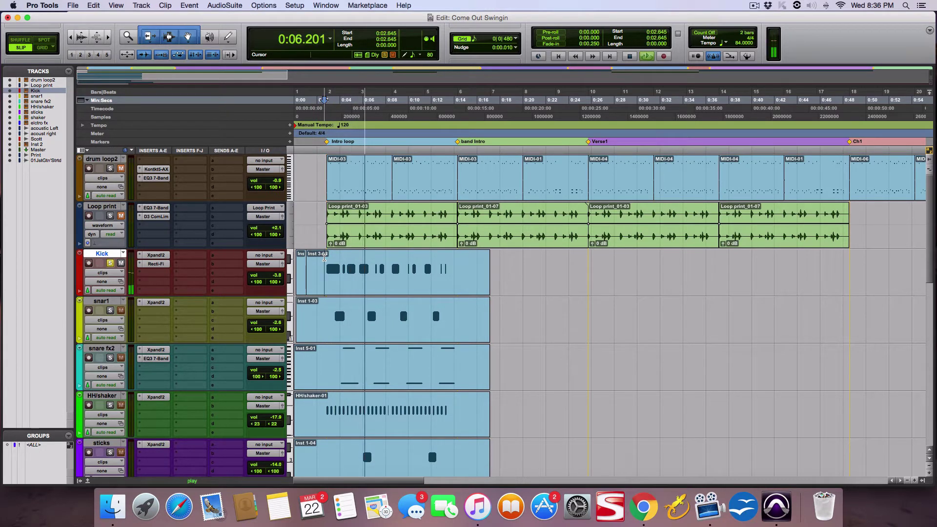
pyautogui.press('space')
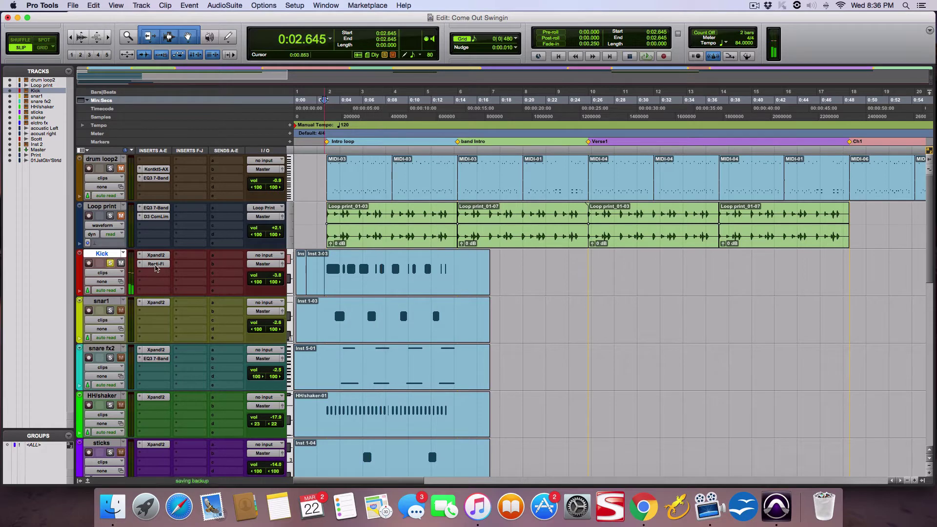
pyautogui.click(156, 264)
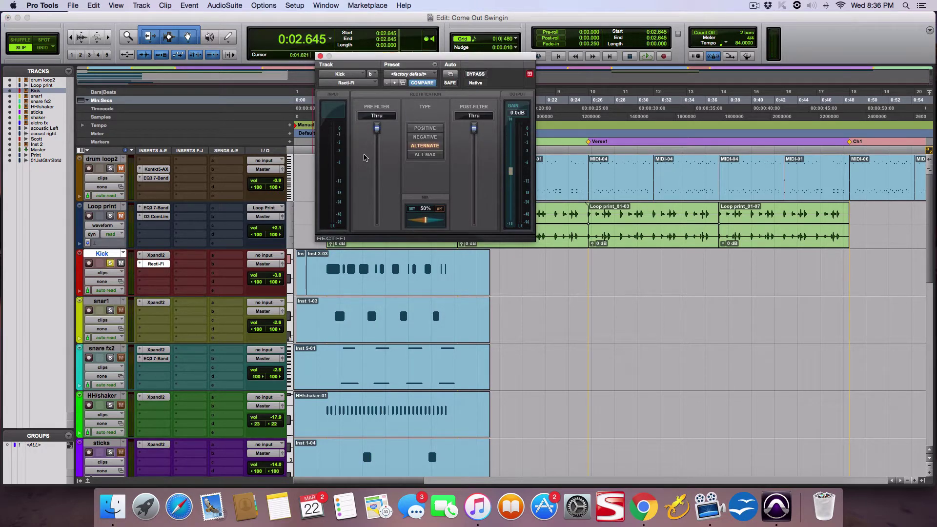
pyautogui.click(320, 57)
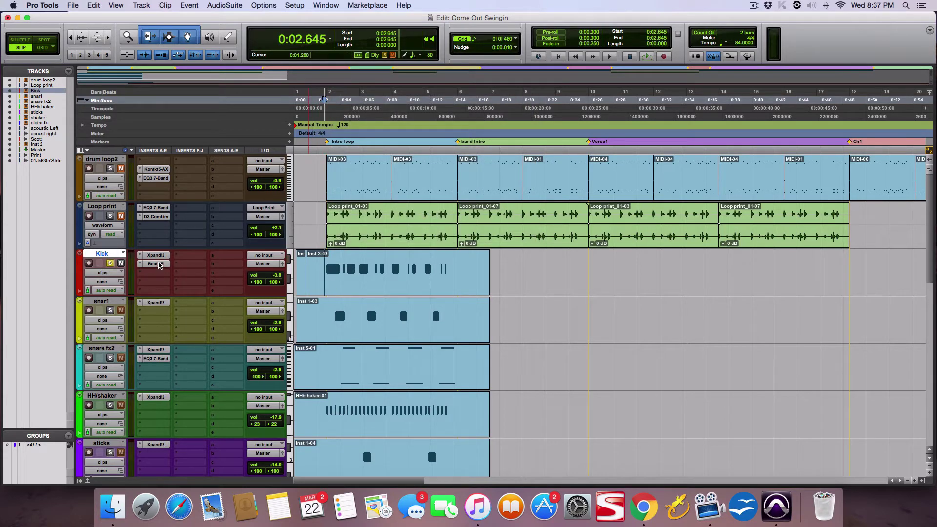
pyautogui.keyDown('super'); pyautogui.click(159, 265); pyautogui.keyUp('super')
pyautogui.press('space')
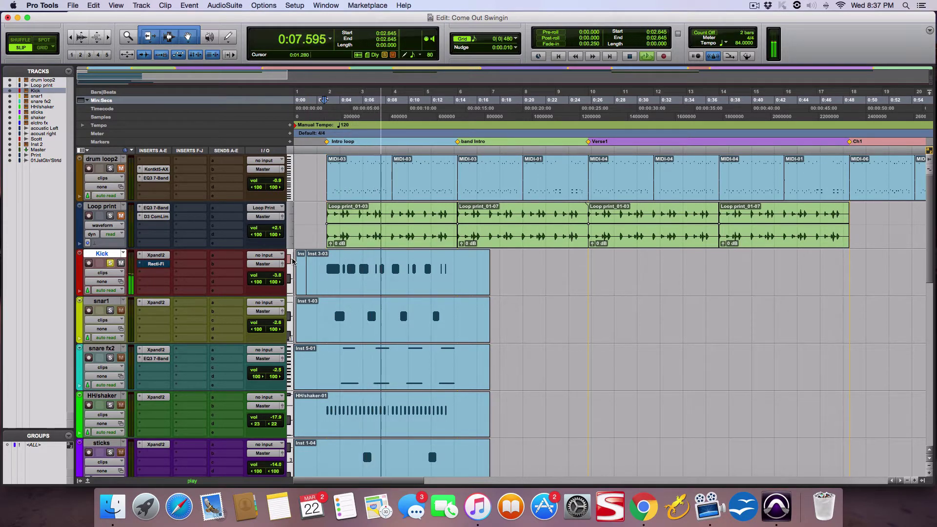
pyautogui.press('space')
pyautogui.press('space')
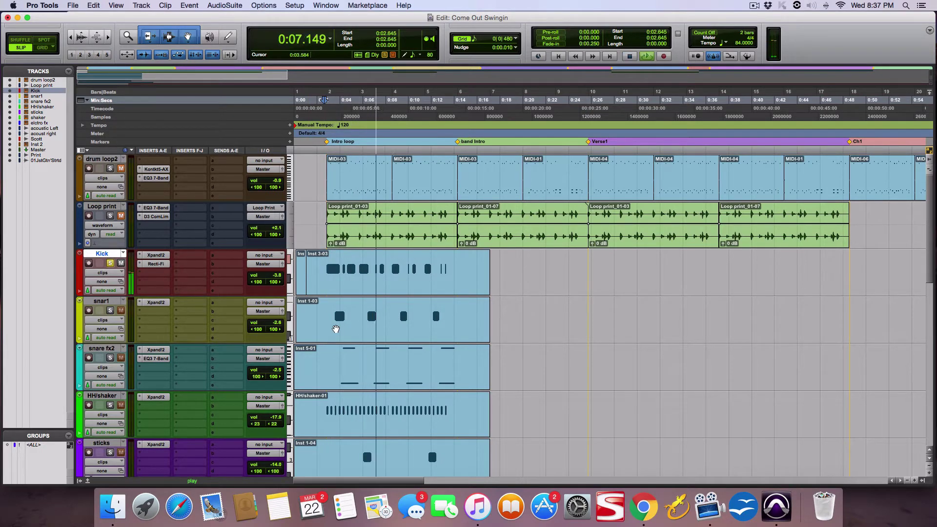
pyautogui.press('space')
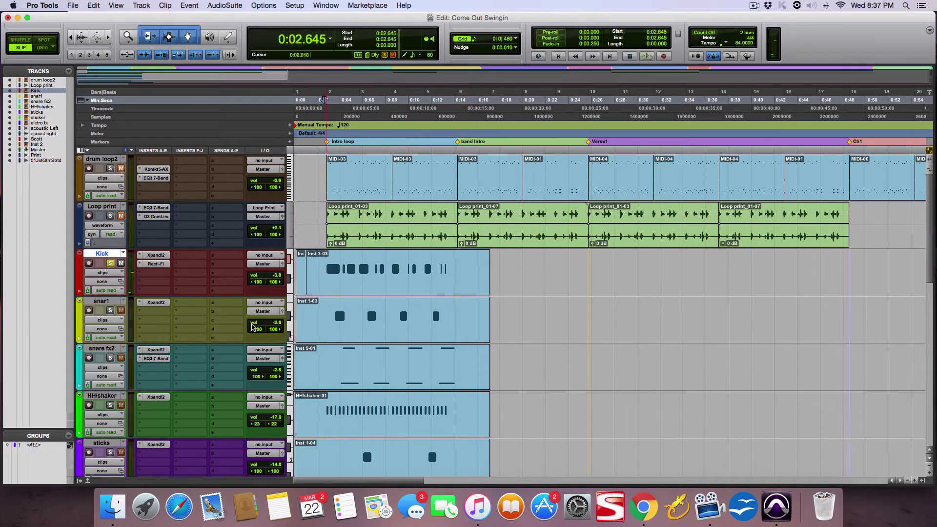
# Check and close the snar1 Xpand!2 window, then play the arrangement from 0:02.645.
pyautogui.click(156, 303)
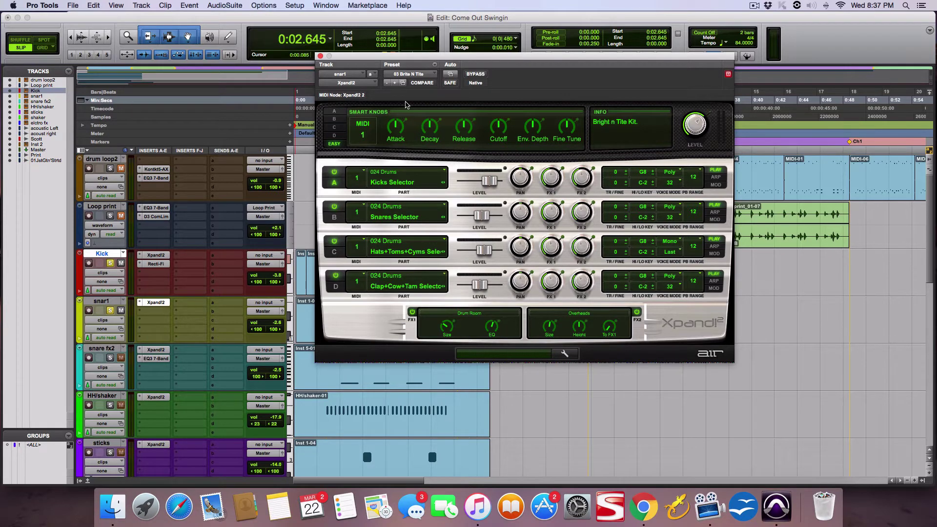
pyautogui.click(320, 57)
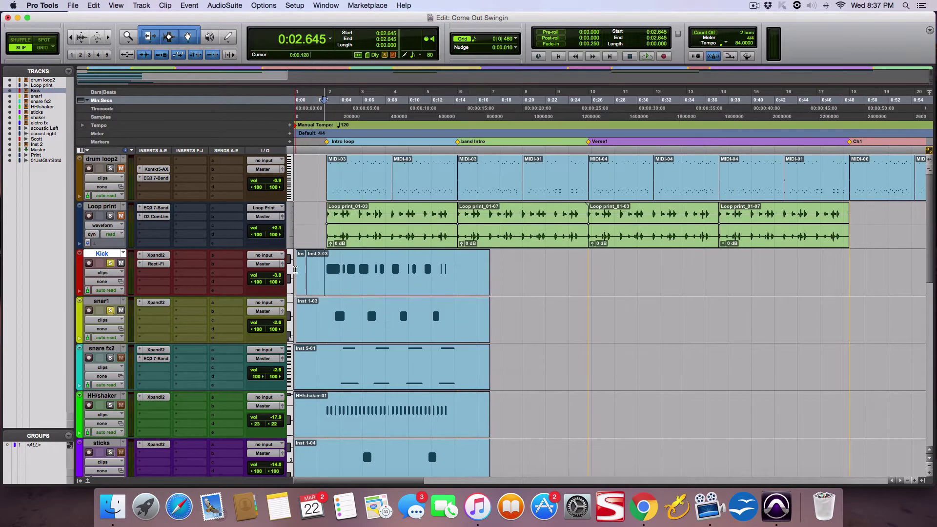
pyautogui.press('space')
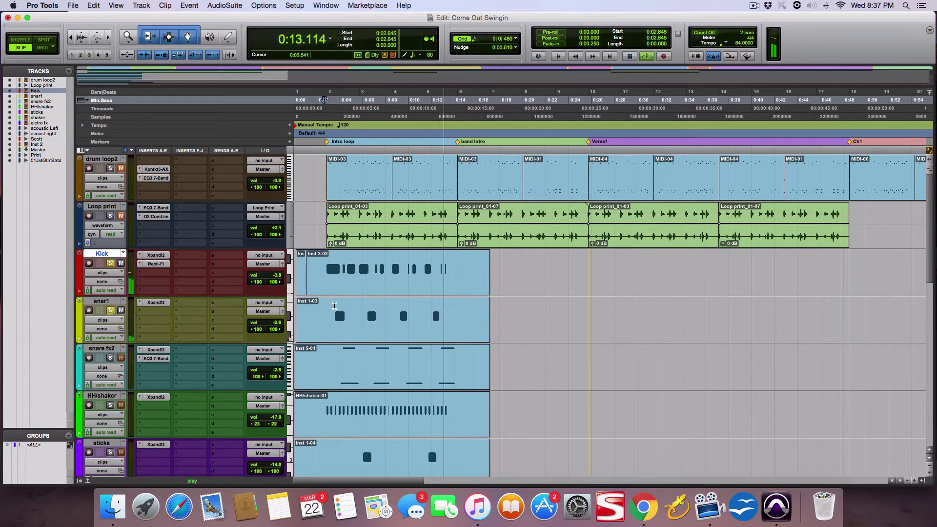
# Move the playback start to 0:02.176 in the snare fx2 track and audition from there.
pyautogui.press('space')
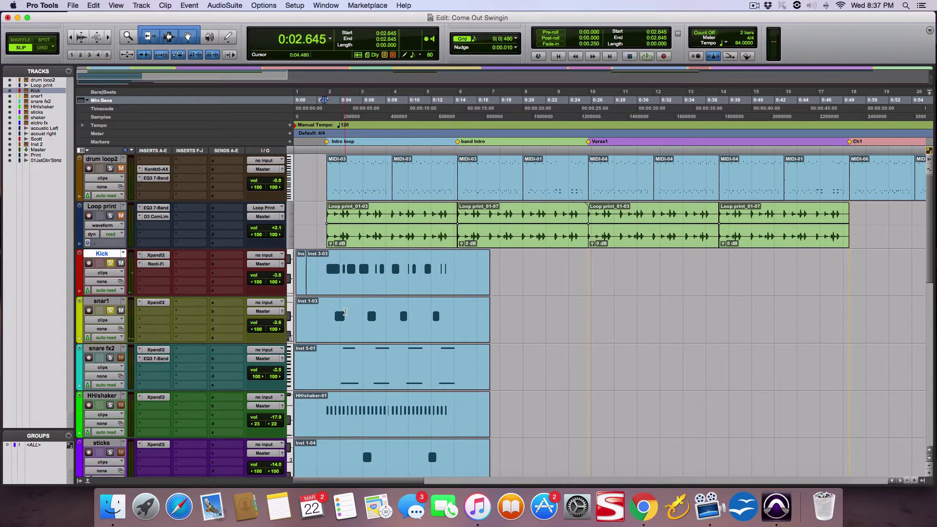
pyautogui.scroll(-1, 345, 312)
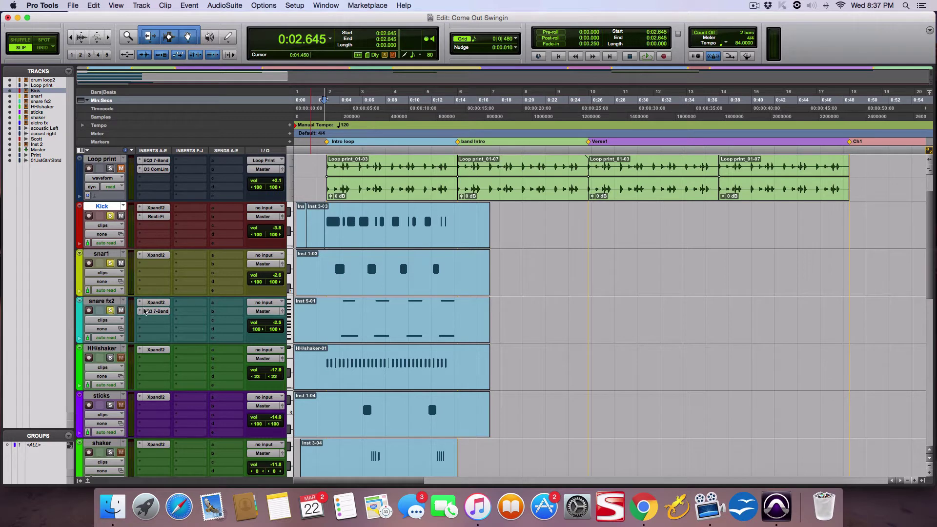
pyautogui.click(319, 303)
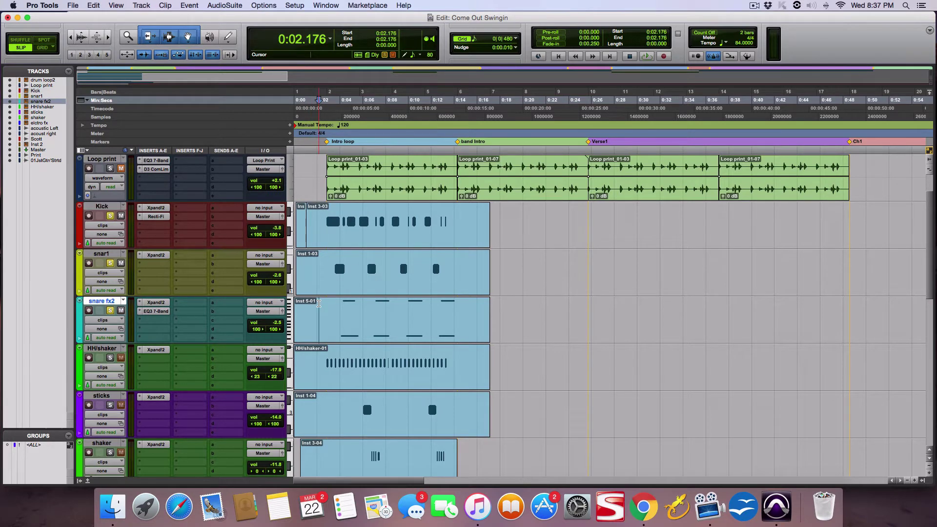
pyautogui.press('space')
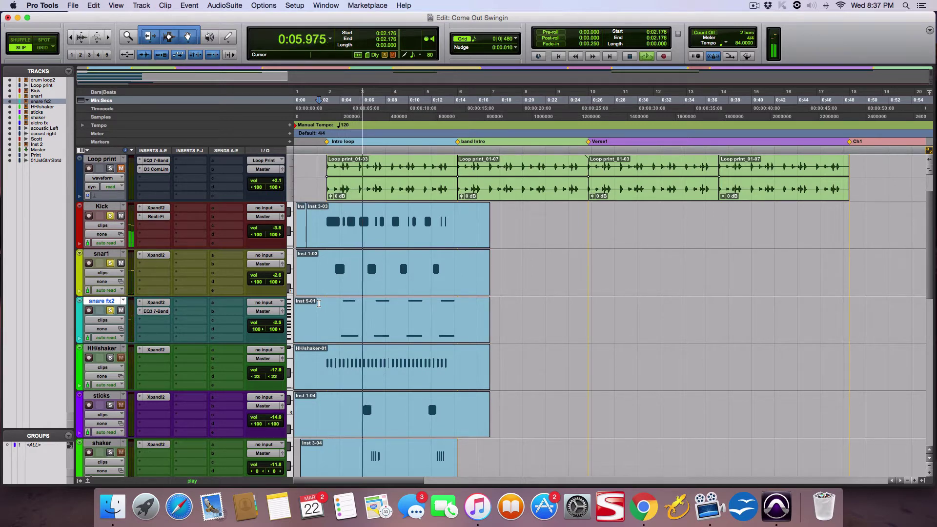
pyautogui.press('space')
# Check the snare fx2 Xpand2 Tablas+ patch, then replay the arrangement from 0:02.176.
pyautogui.click(156, 303)
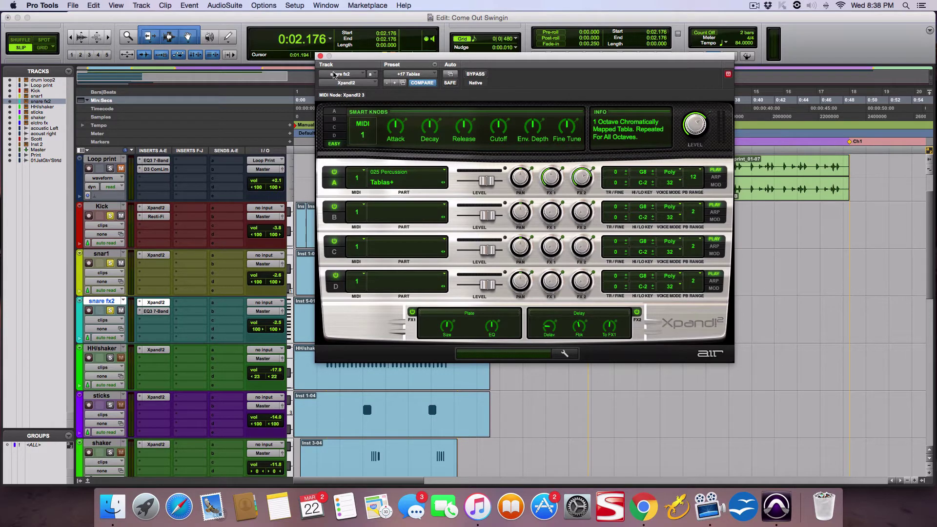
pyautogui.click(320, 56)
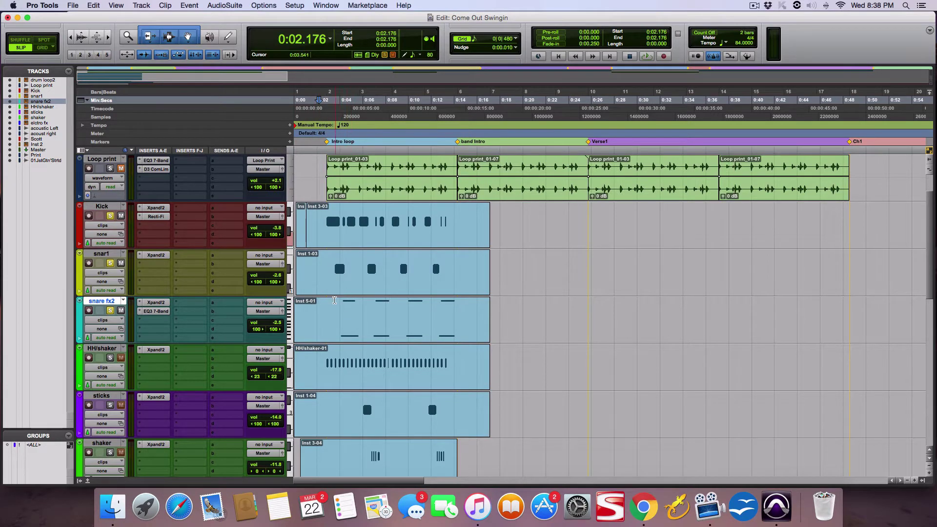
pyautogui.press('space')
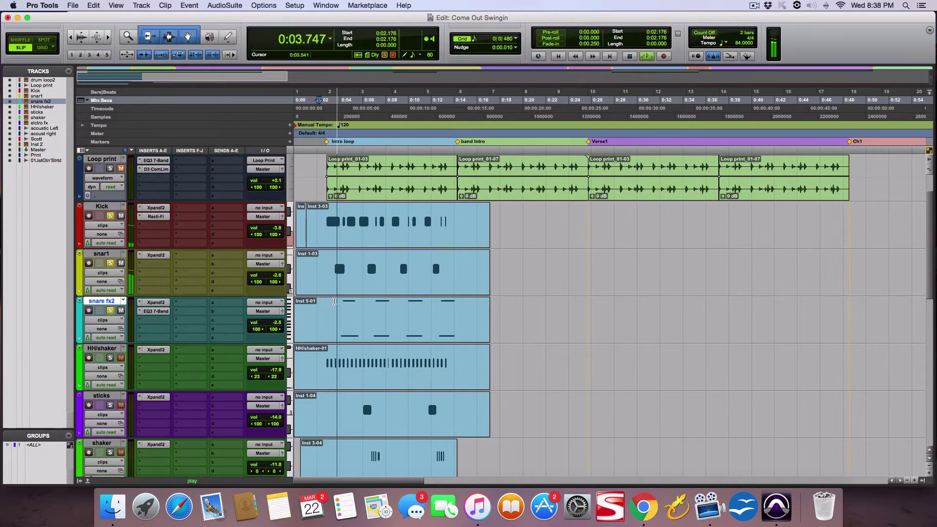
pyautogui.scroll(-2, 334, 301)
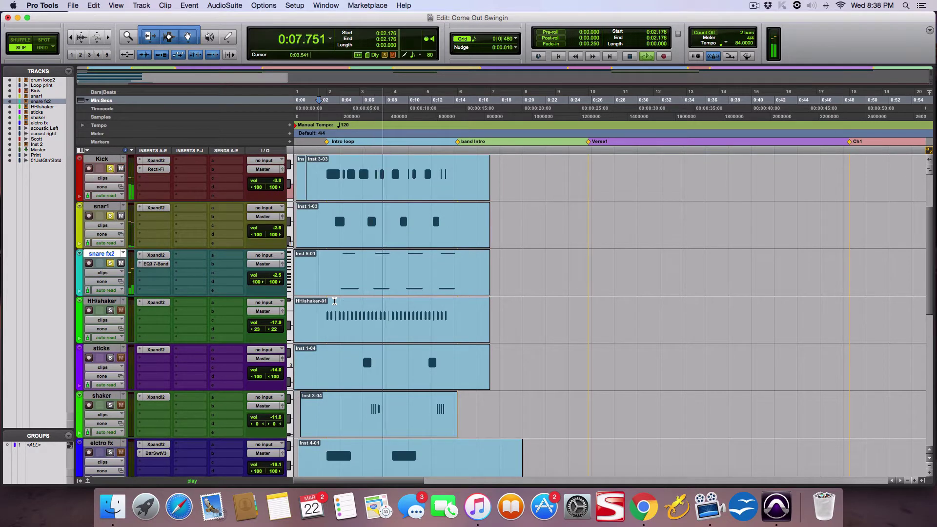
pyautogui.press('space')
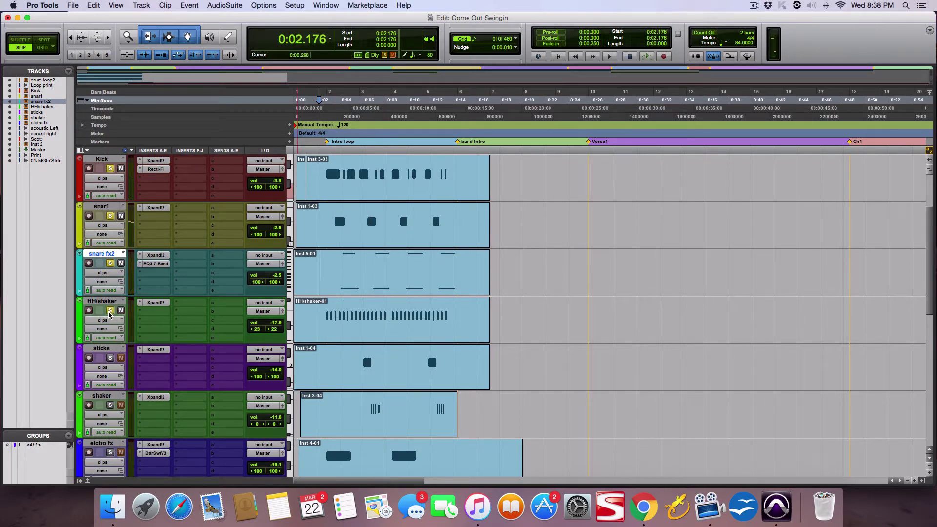
pyautogui.press('space')
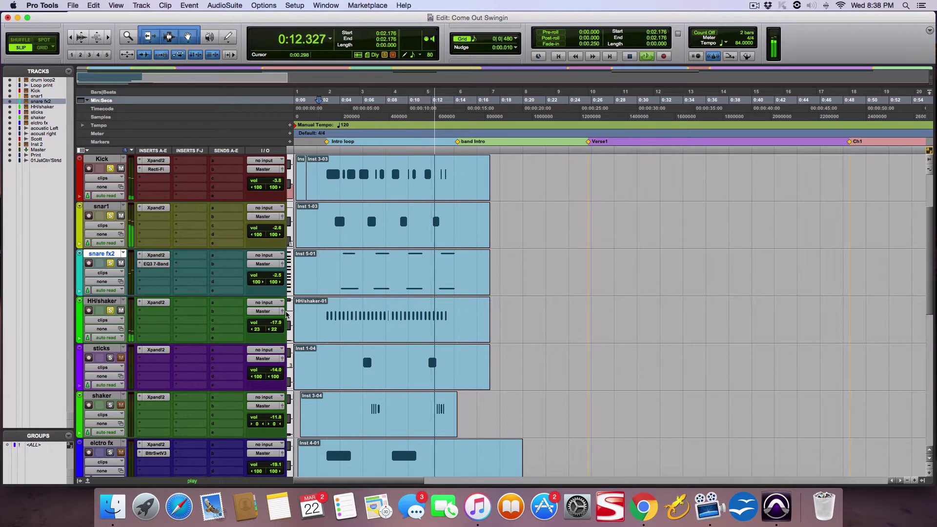
# Listen back to the drums and raise the shaker fader from -11.8 to about -7.9 dB.
pyautogui.press('space')
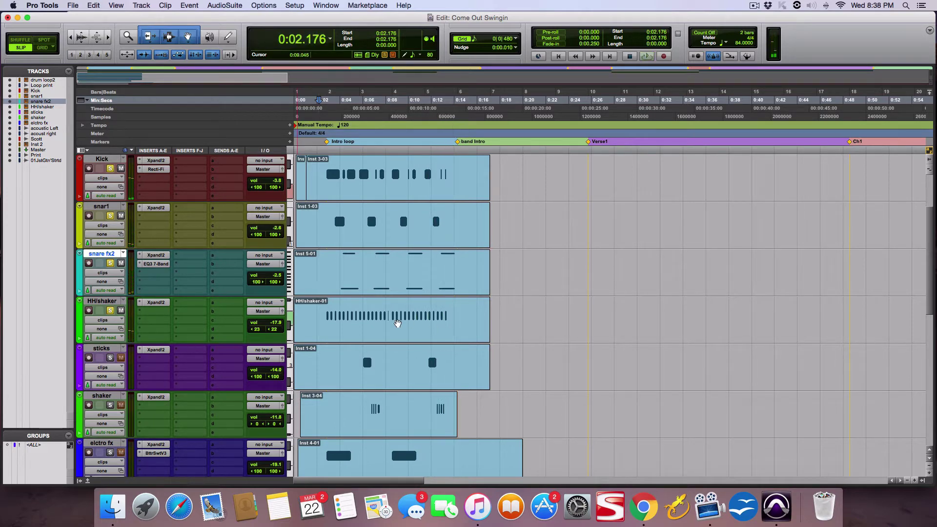
pyautogui.scroll(-1, 397, 322)
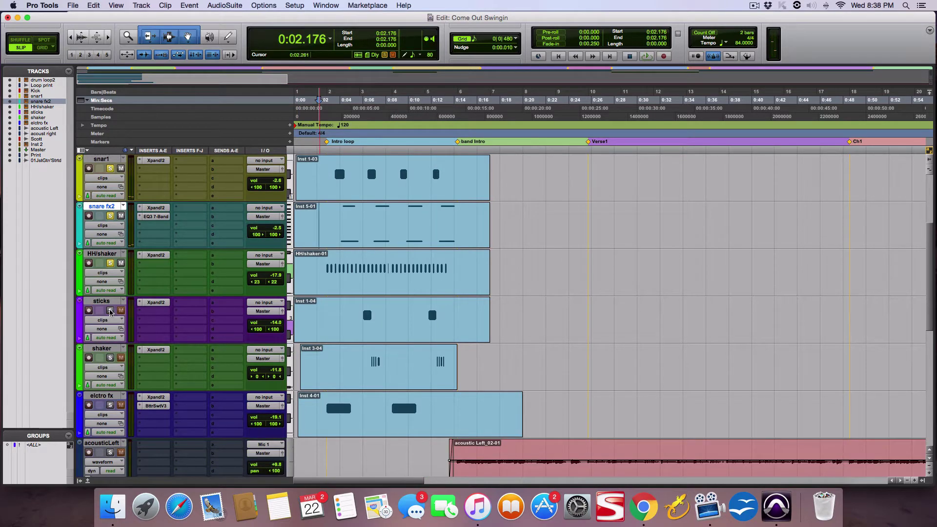
pyautogui.press('space')
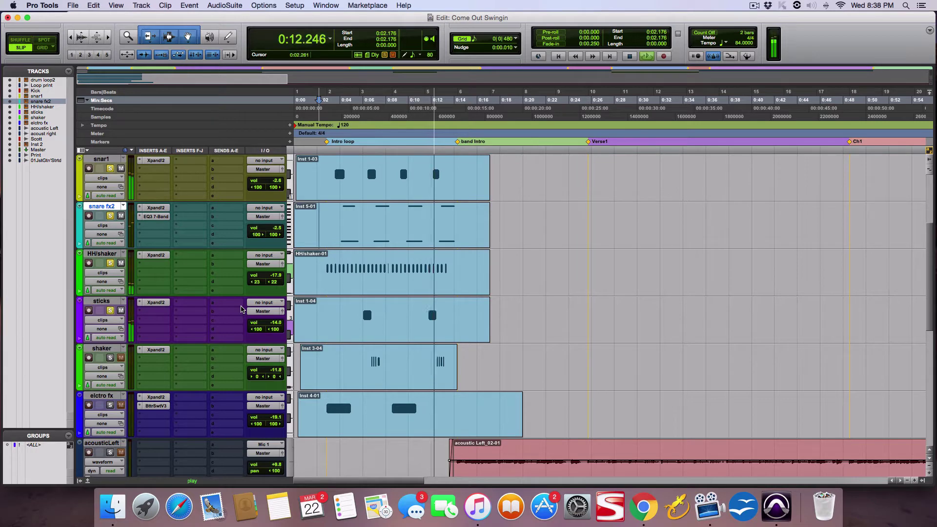
pyautogui.press('space')
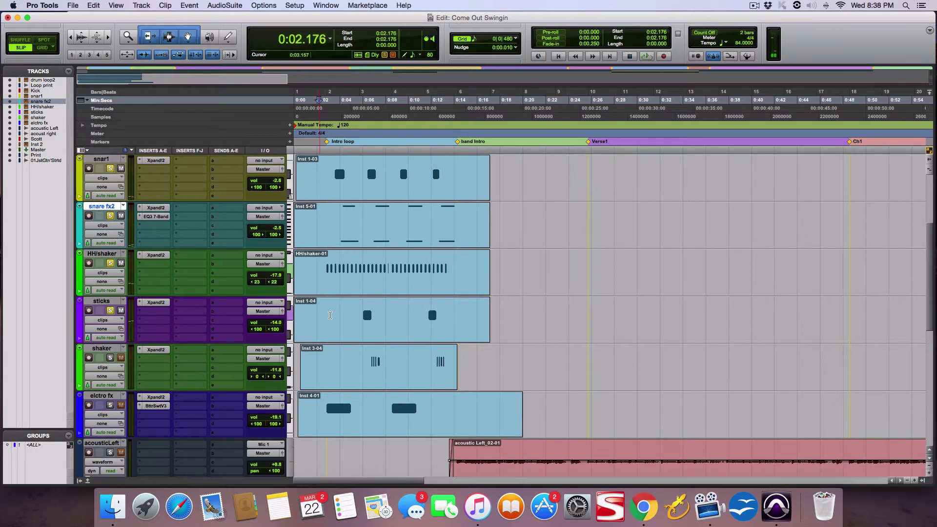
pyautogui.scroll(-2, 330, 315)
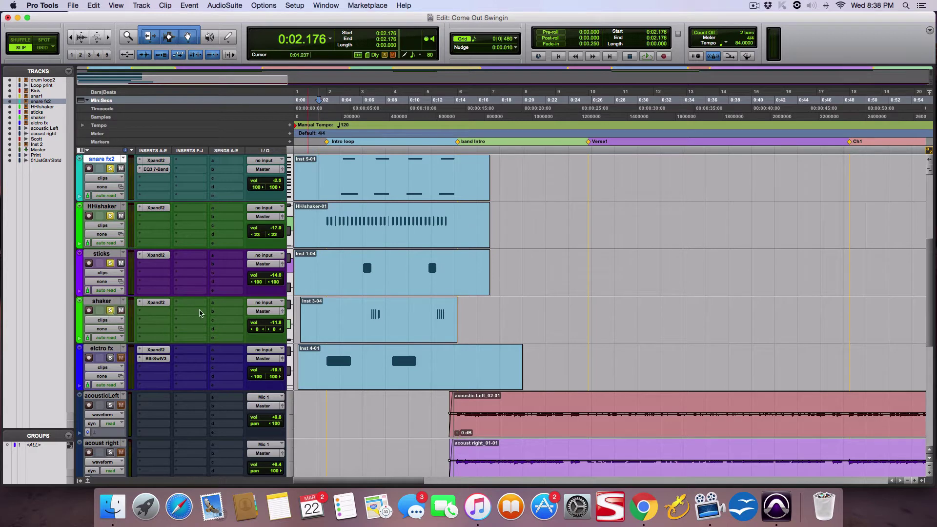
pyautogui.press('space')
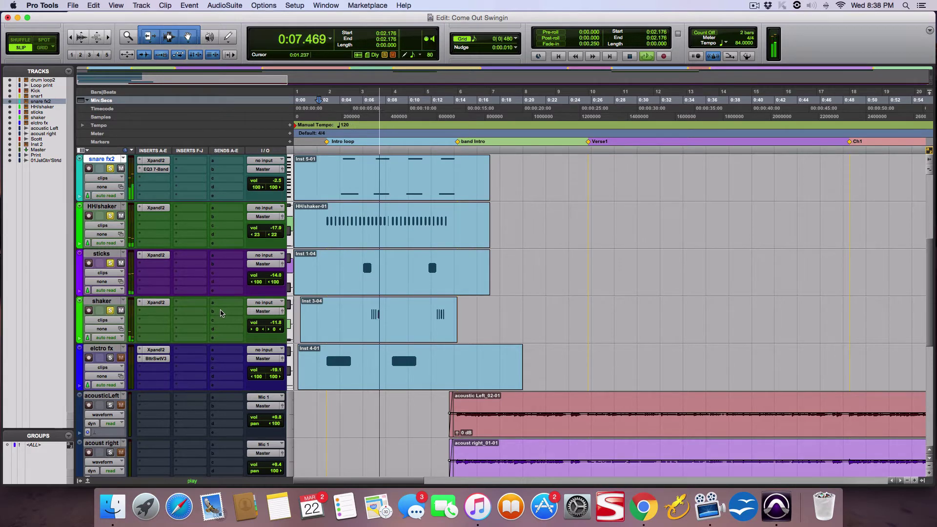
pyautogui.moveTo(267, 324); pyautogui.dragTo(269, 320)
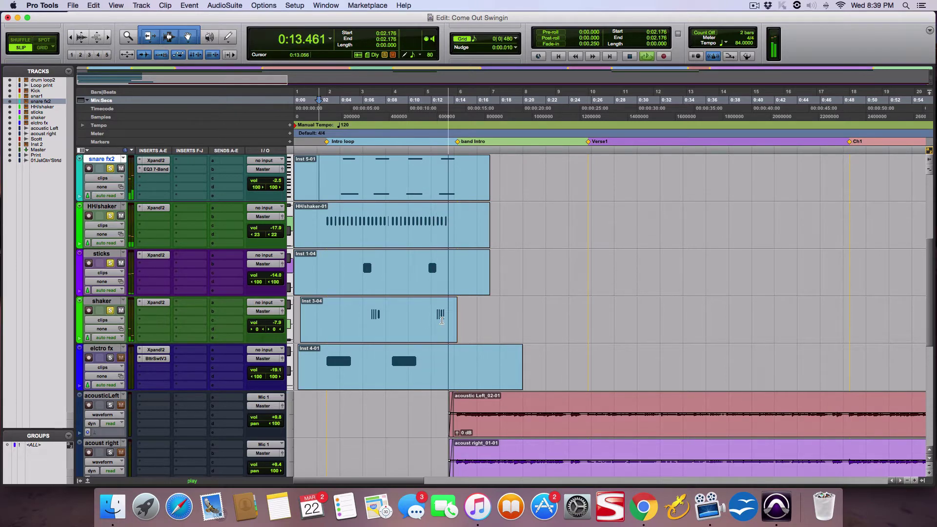
# Set the playback start at 0:02.133 in the elctro fx clip and play the arrangement through.
pyautogui.press('space')
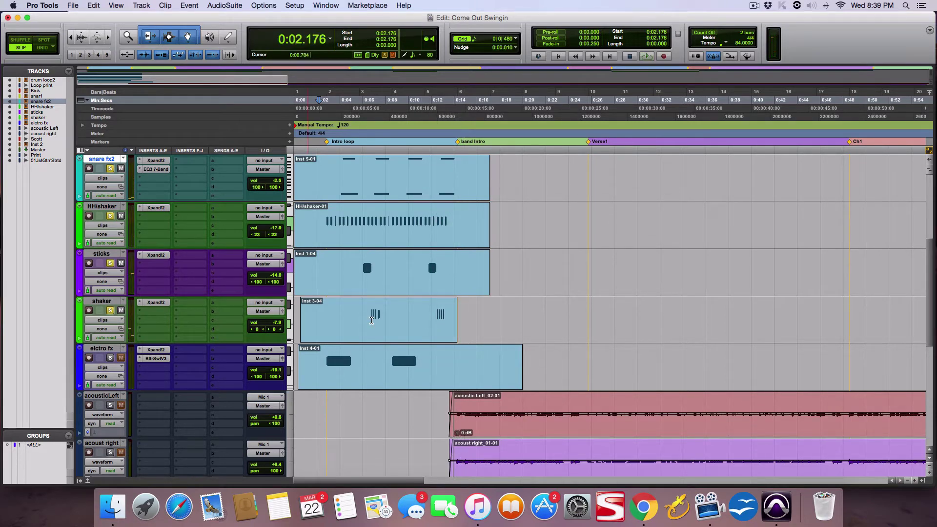
pyautogui.scroll(-3, 371, 321)
pyautogui.scroll(-4, 430, 408)
pyautogui.scroll(6, 431, 405)
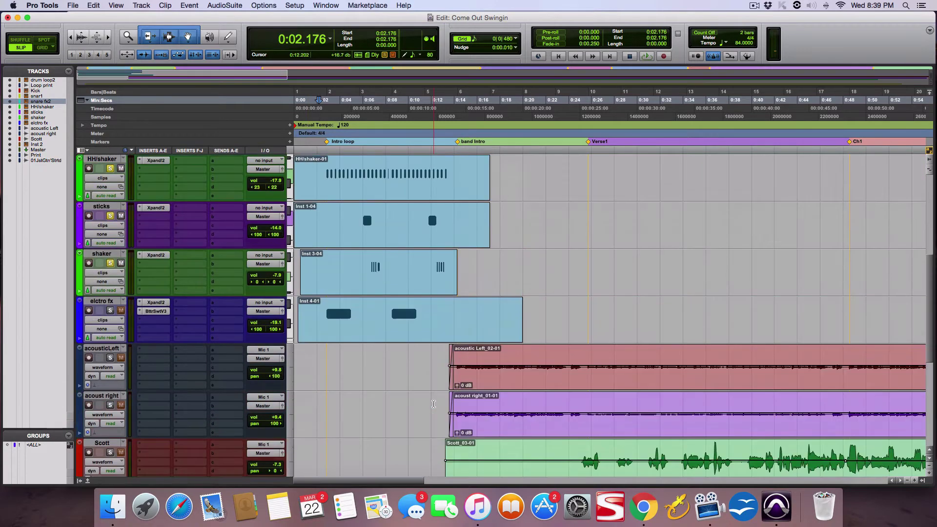
pyautogui.scroll(-3, 433, 404)
pyautogui.scroll(-3, 353, 338)
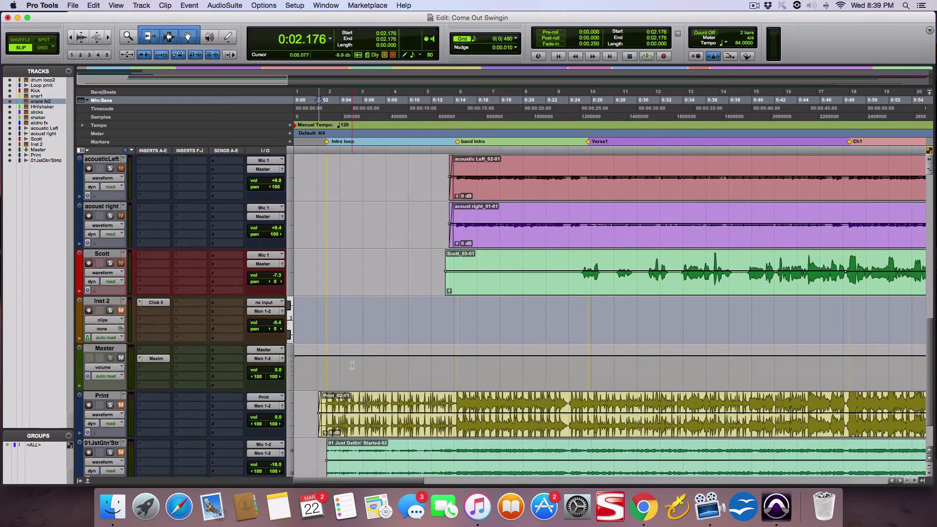
pyautogui.scroll(8, 293, 332)
pyautogui.scroll(-4, 172, 315)
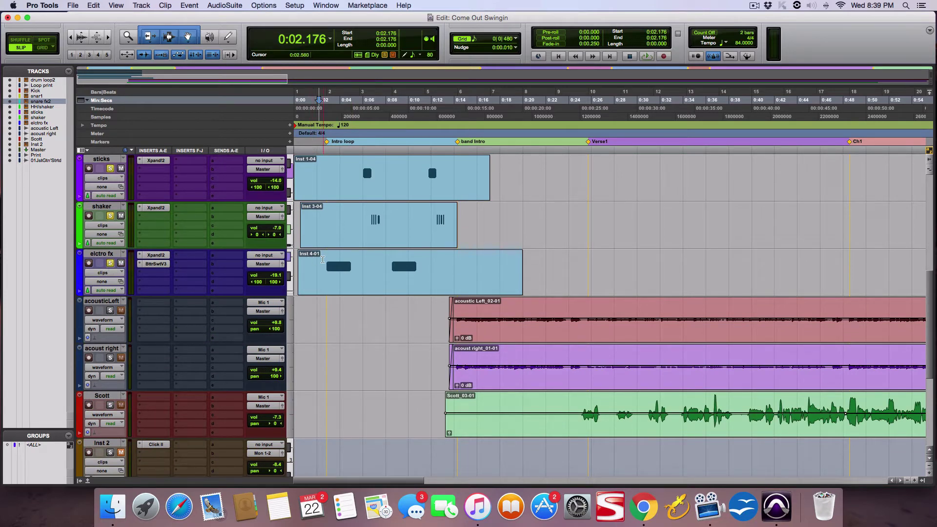
pyautogui.click(318, 259)
pyautogui.press('space')
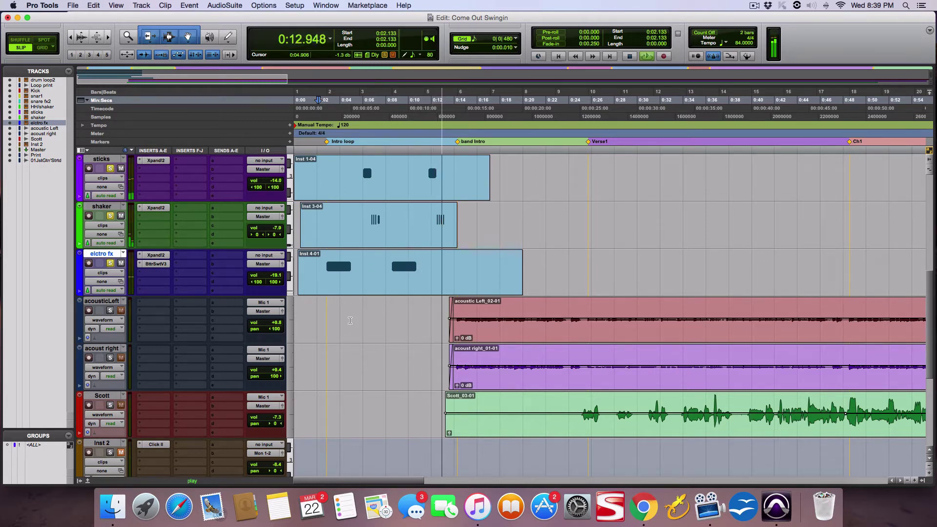
pyautogui.press('space')
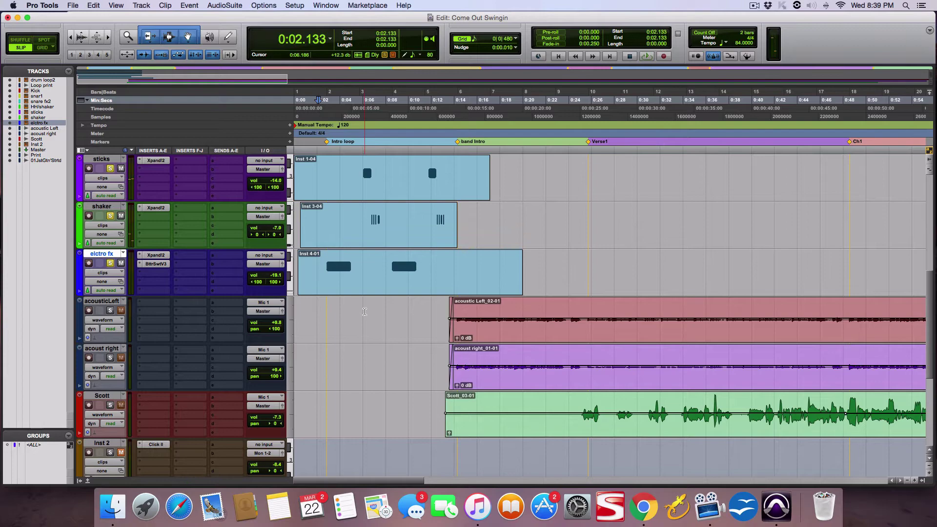
pyautogui.scroll(6, 363, 312)
pyautogui.scroll(-6, 363, 312)
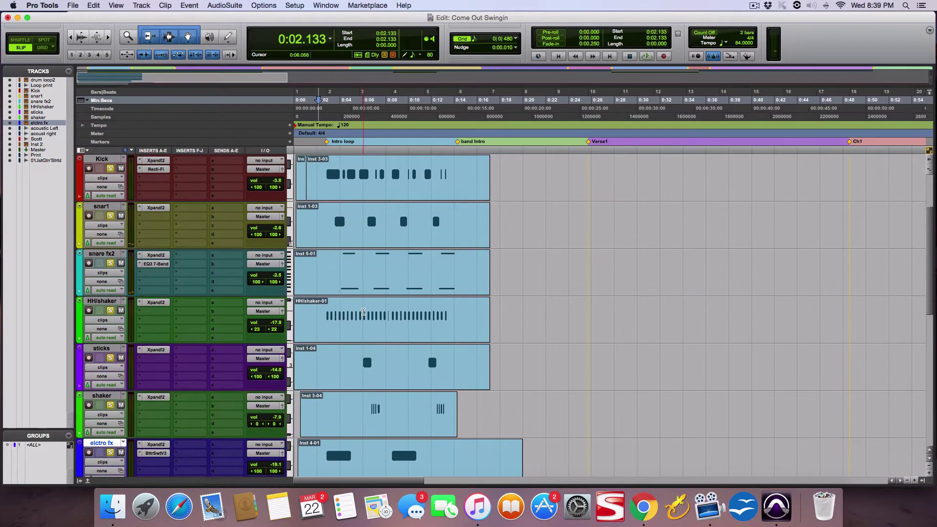
pyautogui.scroll(6, 363, 311)
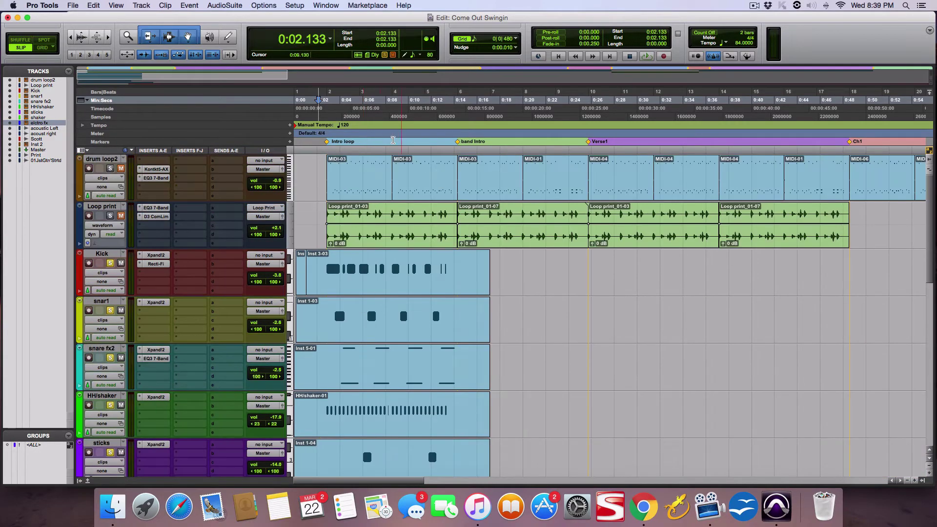
pyautogui.scroll(-6, 371, 188)
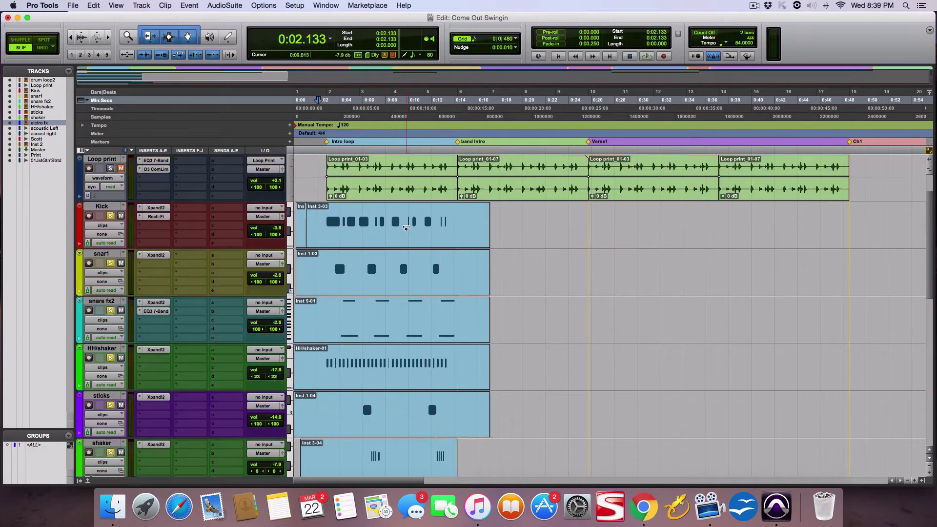
pyautogui.scroll(5, 359, 246)
pyautogui.scroll(-4, 415, 248)
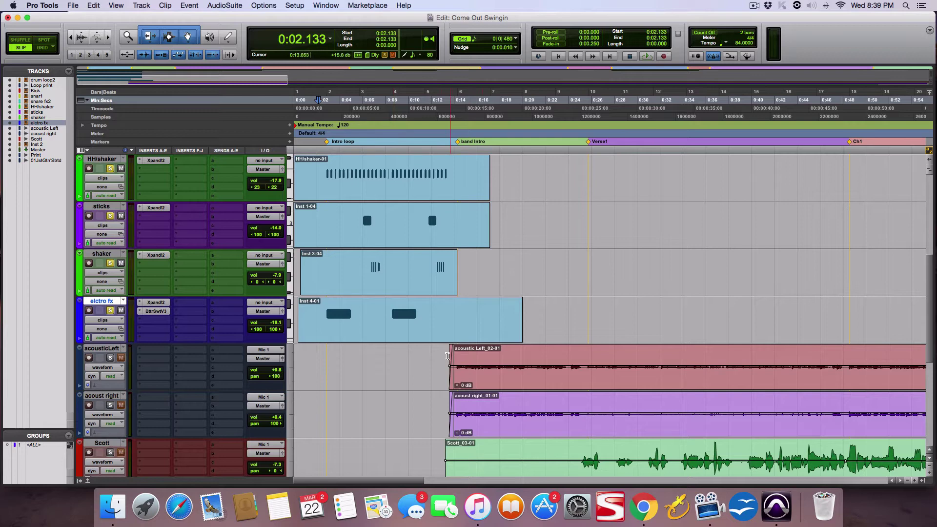
pyautogui.scroll(-1, 396, 319)
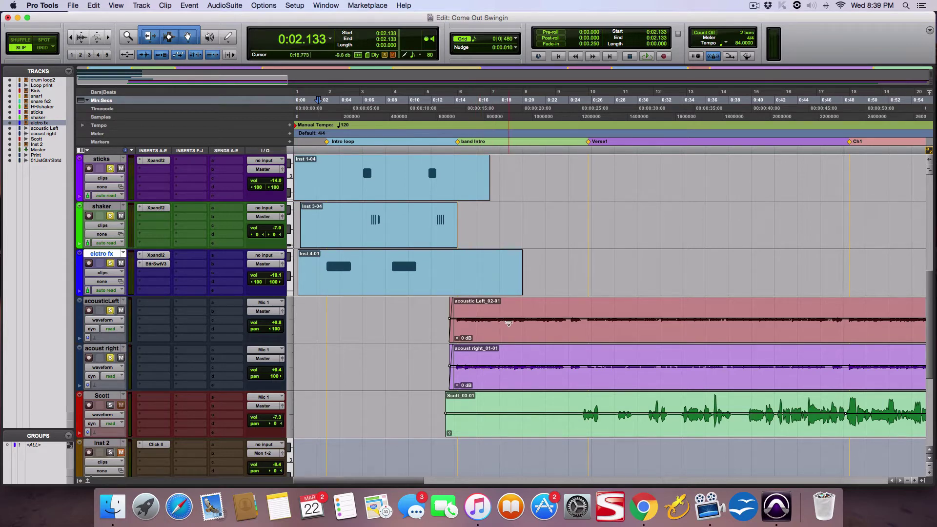
# Toggle waveform height and zoom the timeline in on the Intro loop and band Intro bars.
pyautogui.press('super+bracketleft')
pyautogui.press('super+bracketleft')
pyautogui.press('super+bracketleft')
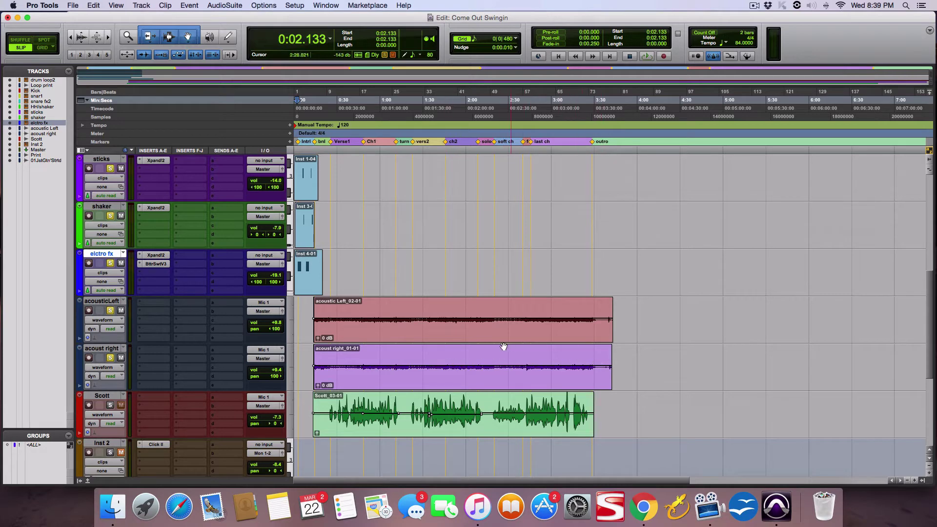
pyautogui.press('super+alt+bracketright')
pyautogui.press('super+alt+bracketright')
pyautogui.press('super+alt+bracketright')
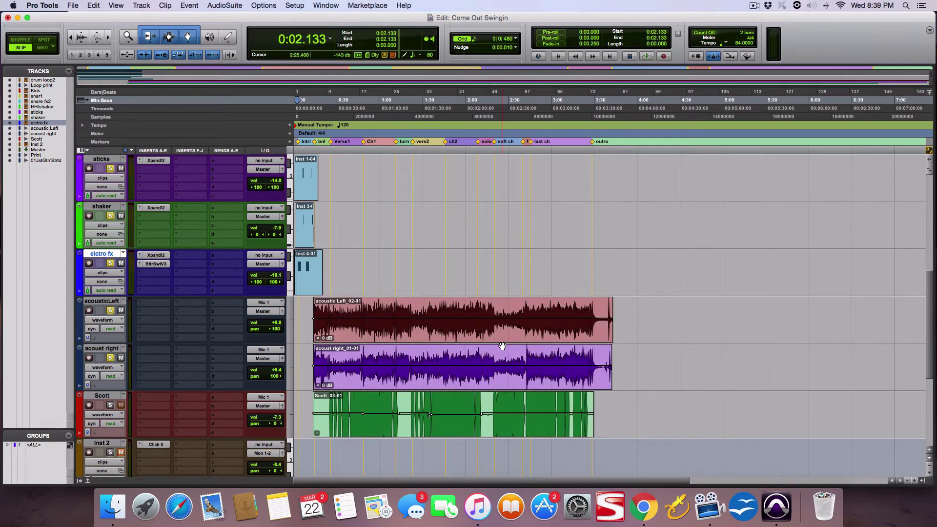
pyautogui.press('super+alt+bracketleft')
pyautogui.press('super+alt+bracketleft')
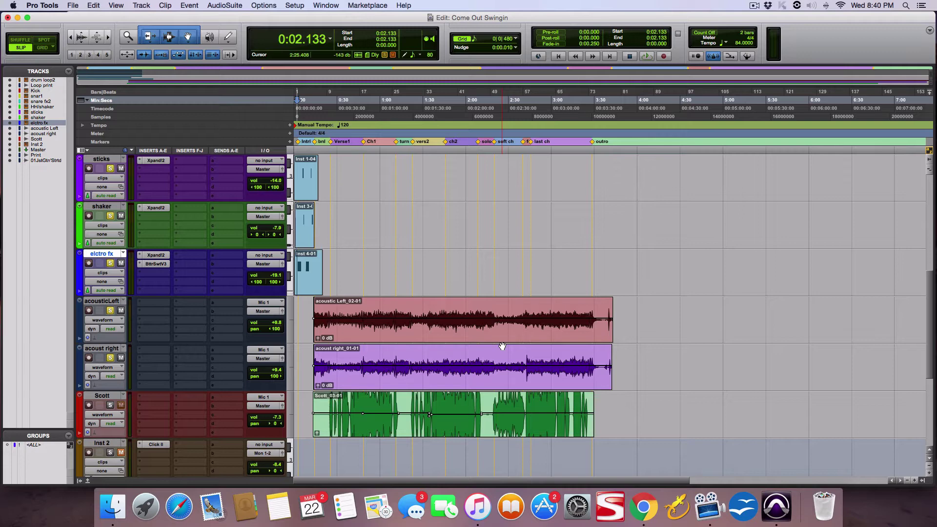
pyautogui.press('super+bracketright')
pyautogui.press('super+bracketright')
pyautogui.press('super+bracketright')
pyautogui.press('super+bracketright')
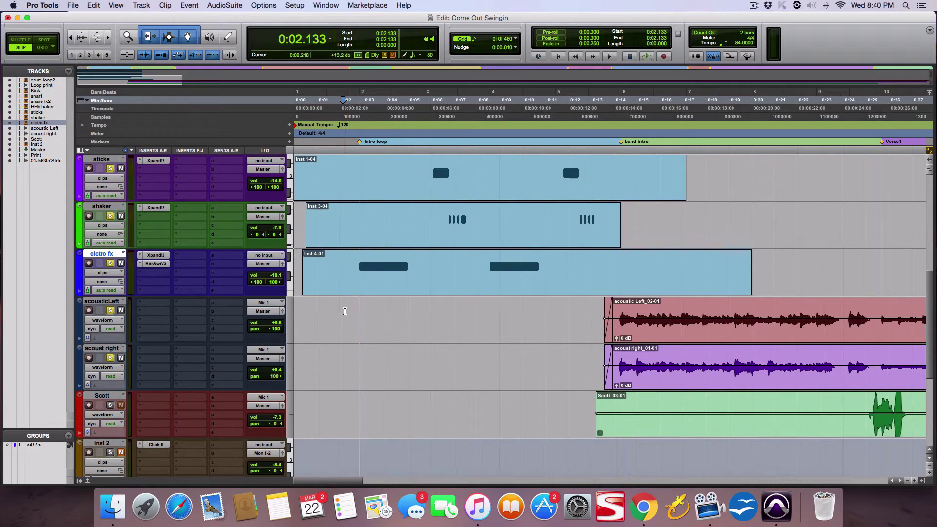
# Play back from a new 0:02.218 start point on the acousticLeft track, then stop.
pyautogui.click(345, 311)
pyautogui.press('space')
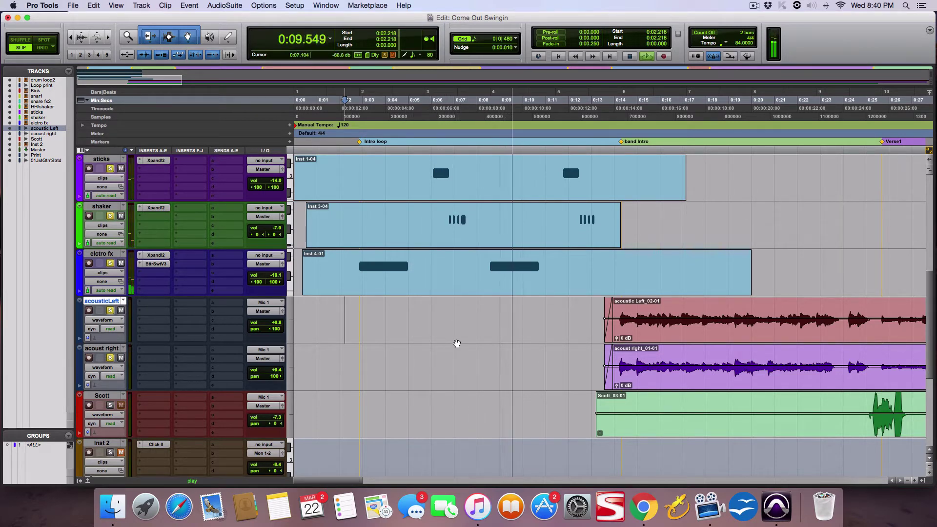
pyautogui.hscroll(5, 459, 344)
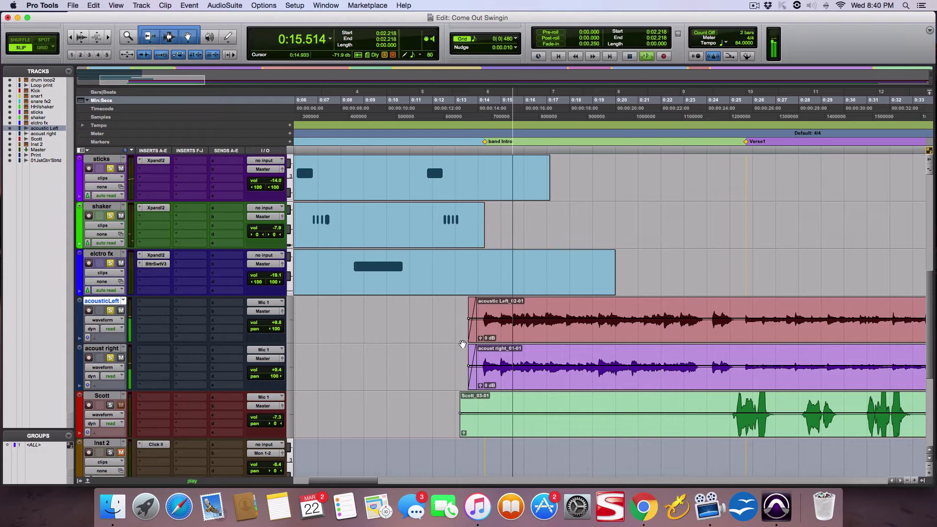
pyautogui.press('space')
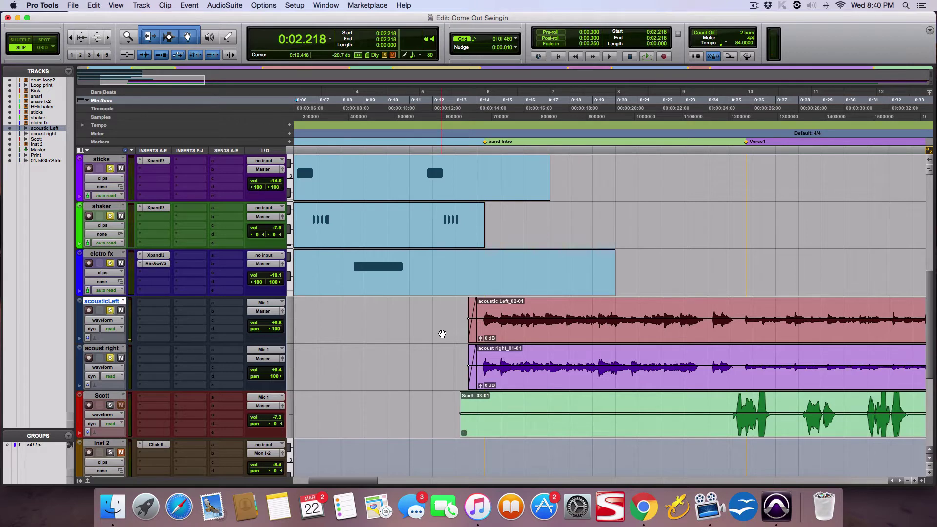
# Scroll back to the session start with drum loop2 as the top visible track.
pyautogui.hscroll(-5, 442, 334)
pyautogui.scroll(2, 442, 334)
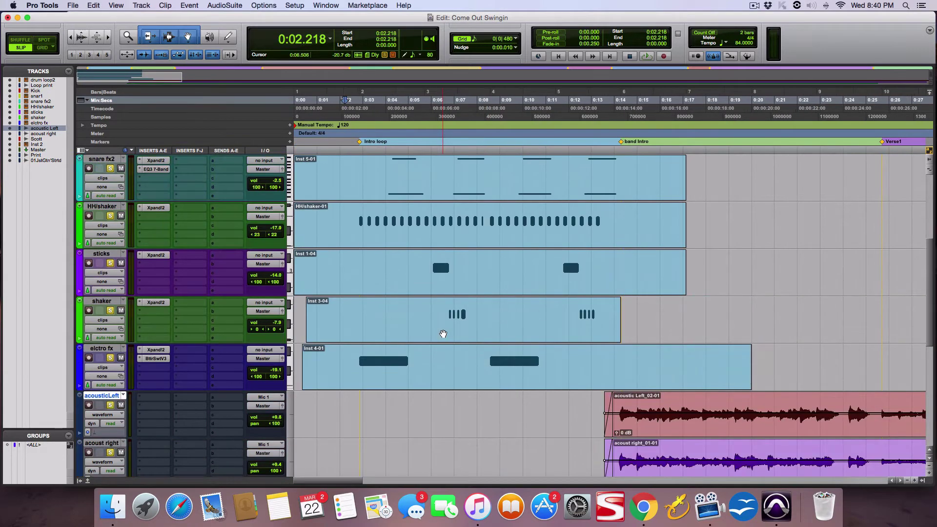
pyautogui.scroll(-1, 442, 333)
pyautogui.scroll(-3, 443, 333)
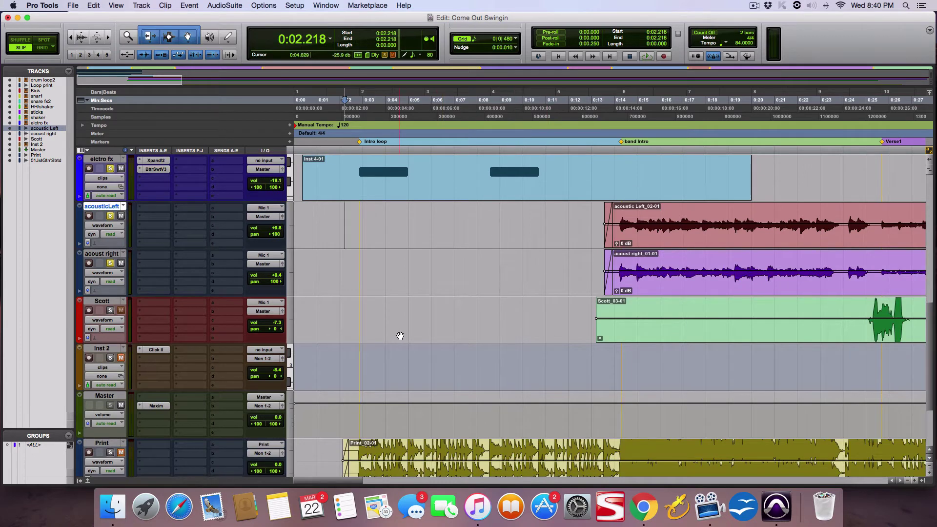
pyautogui.scroll(2, 400, 336)
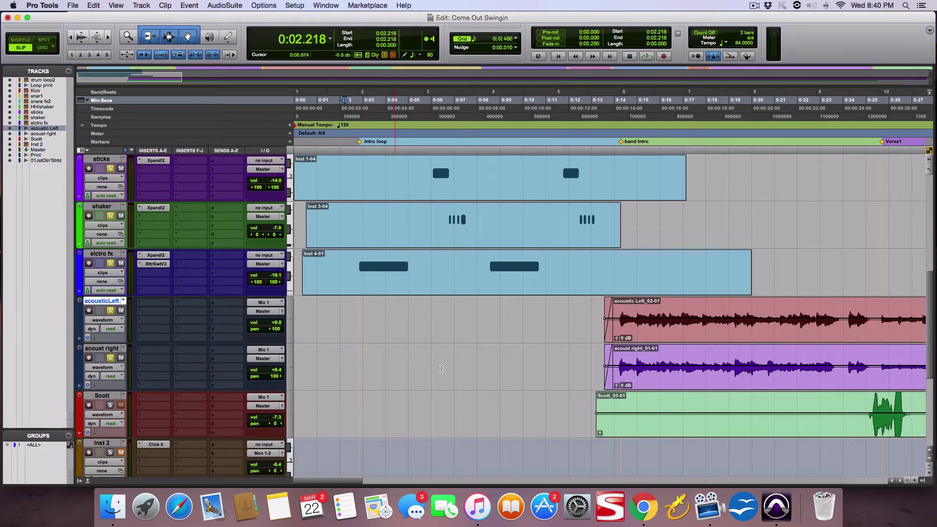
pyautogui.scroll(1, 411, 323)
pyautogui.scroll(3, 412, 322)
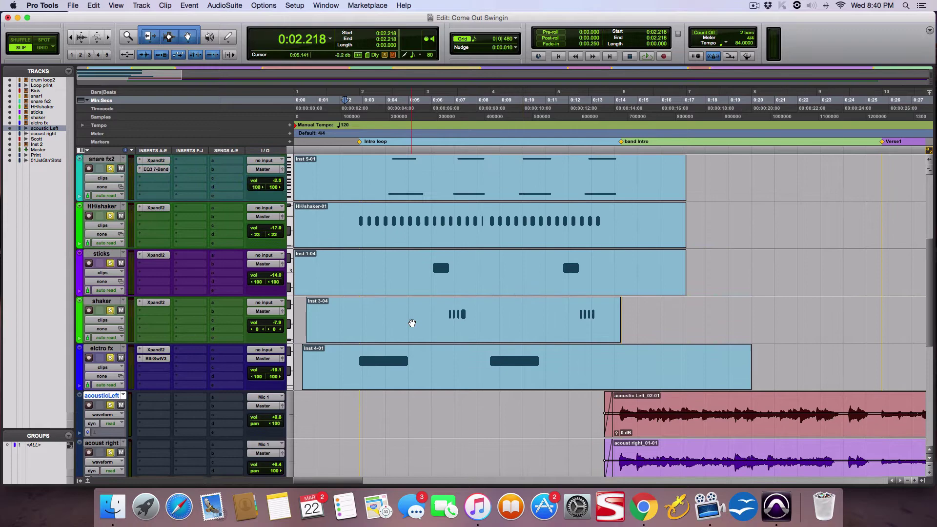
pyautogui.scroll(-7, 412, 320)
pyautogui.scroll(4, 412, 320)
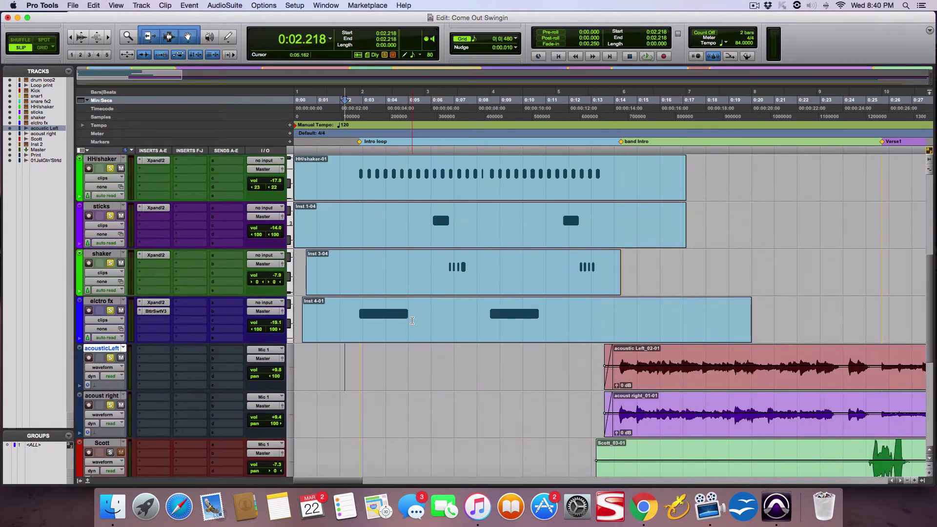
pyautogui.scroll(3, 412, 321)
pyautogui.scroll(2, 412, 321)
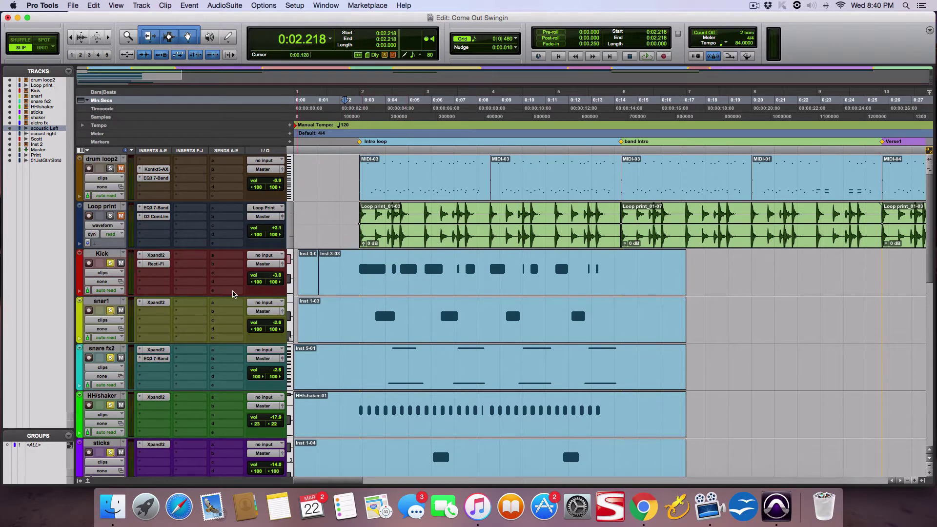
# Unsolo Kick and snar1, solo Loop print, and briefly audition it.
pyautogui.click(110, 263)
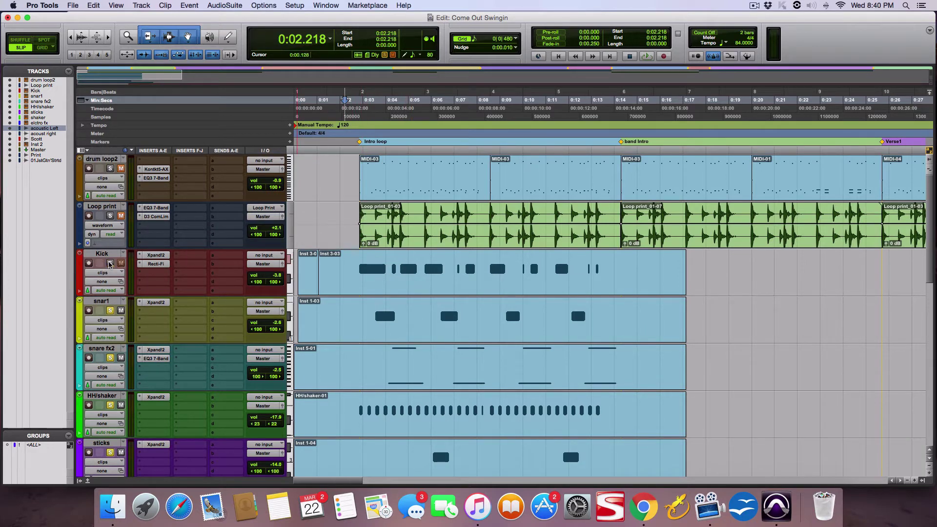
pyautogui.click(110, 311)
pyautogui.scroll(-2, 129, 308)
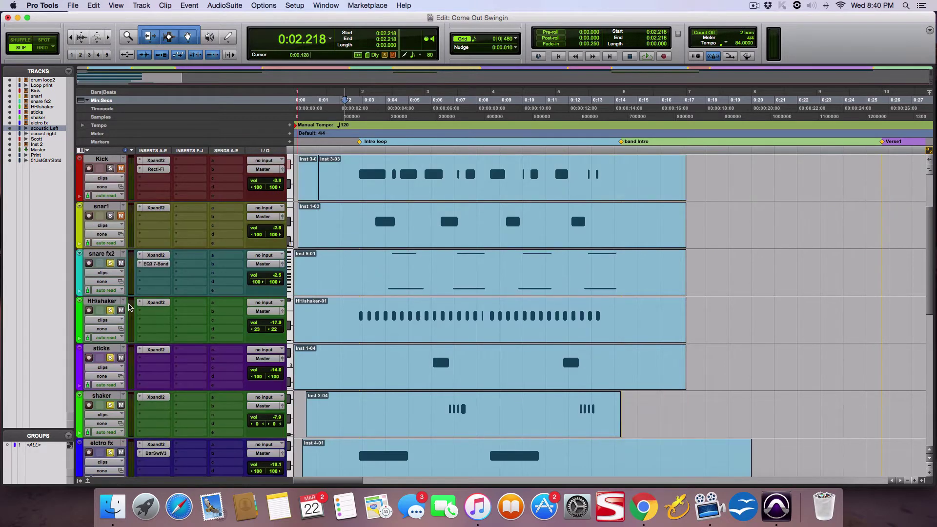
pyautogui.scroll(2, 130, 307)
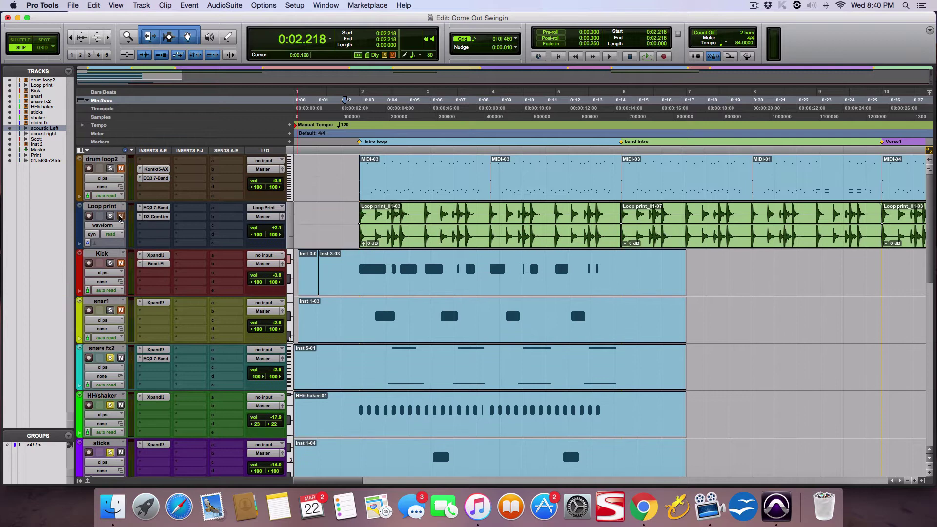
pyautogui.click(109, 215)
pyautogui.click(356, 218)
pyautogui.press('space')
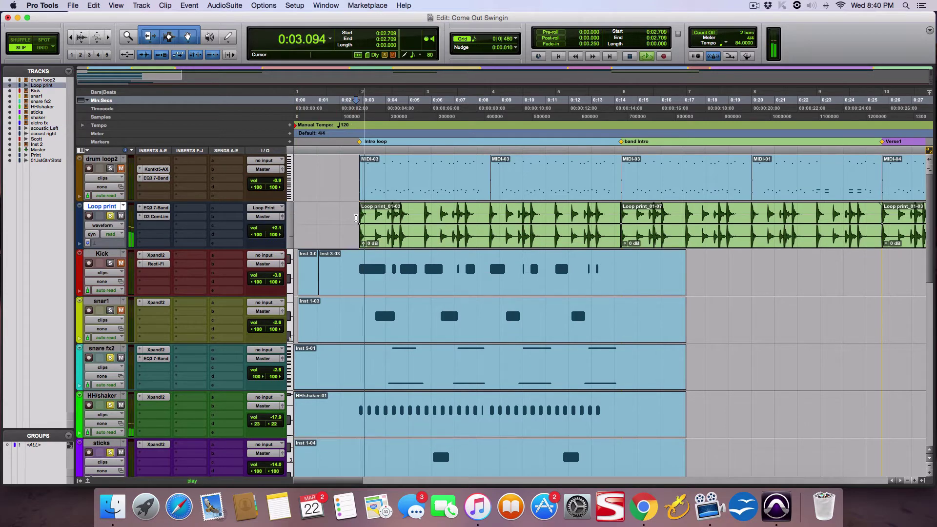
pyautogui.press('space')
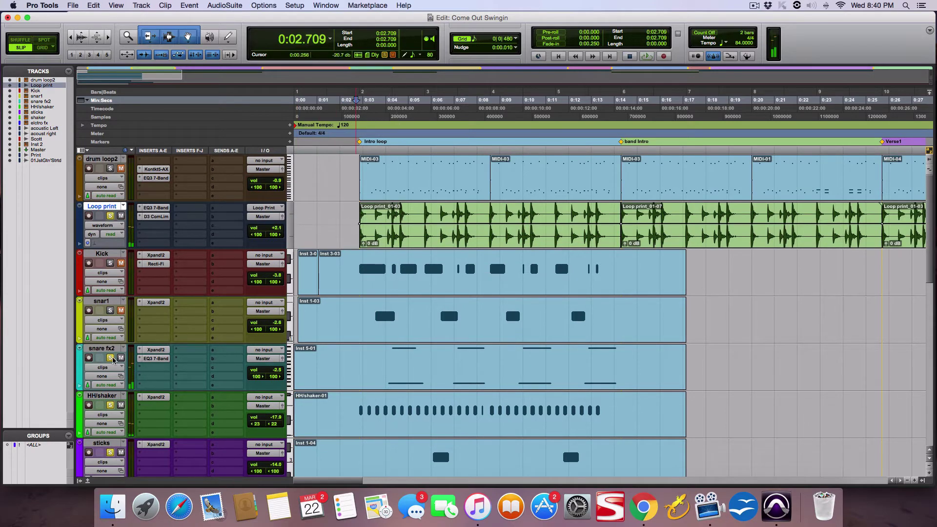
# Unsolo snare fx2, HH/shaker, sticks, electro fx, acousticLeft and acoust right; audition from 0:02.688.
pyautogui.click(114, 360)
pyautogui.scroll(-5, 113, 360)
pyautogui.click(109, 169)
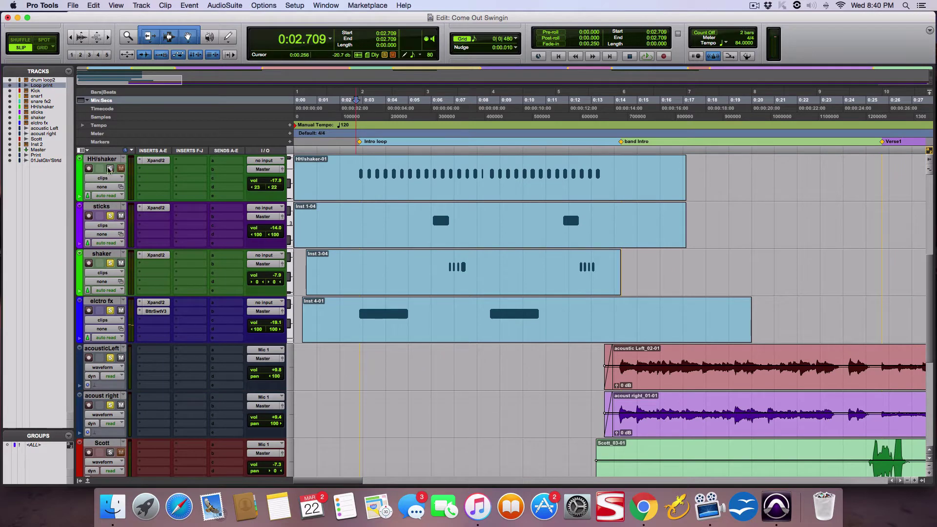
pyautogui.click(111, 217)
pyautogui.click(111, 310)
pyautogui.click(110, 359)
pyautogui.click(110, 405)
pyautogui.scroll(5, 369, 260)
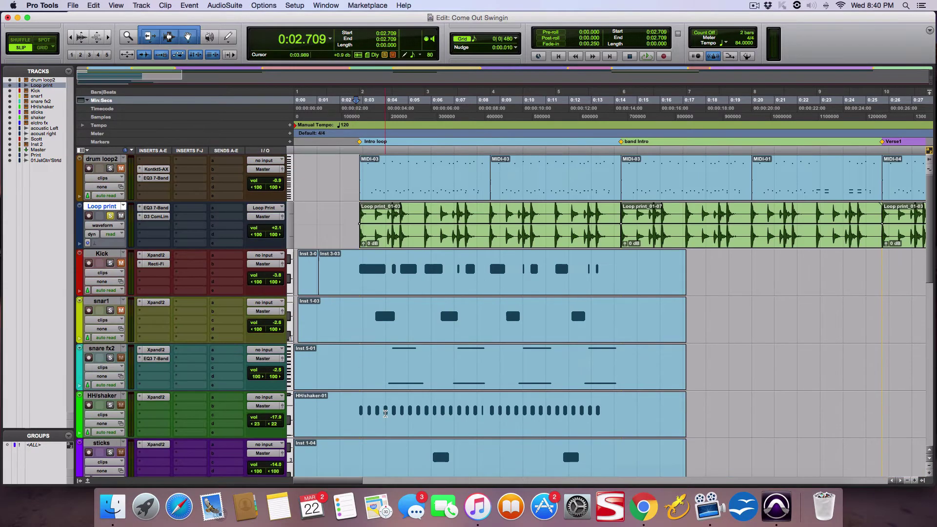
pyautogui.click(362, 261)
pyautogui.press('space')
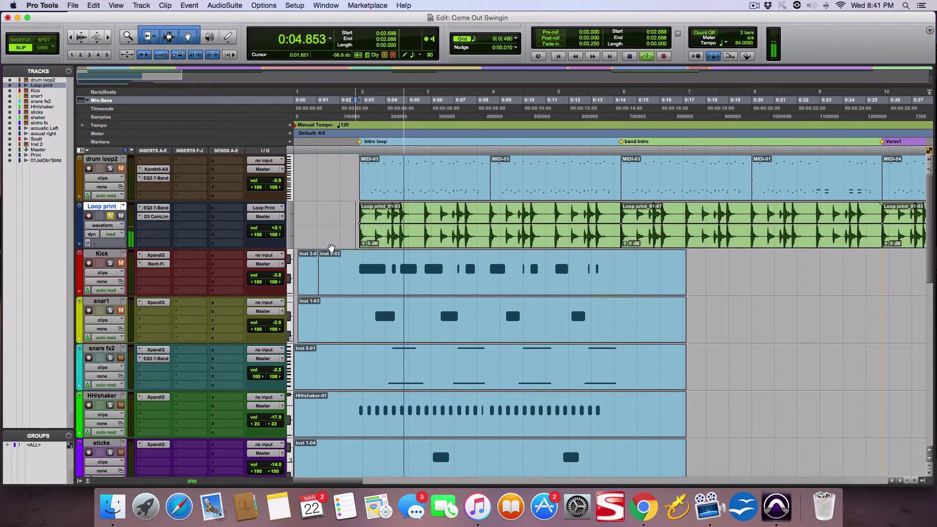
pyautogui.press('space')
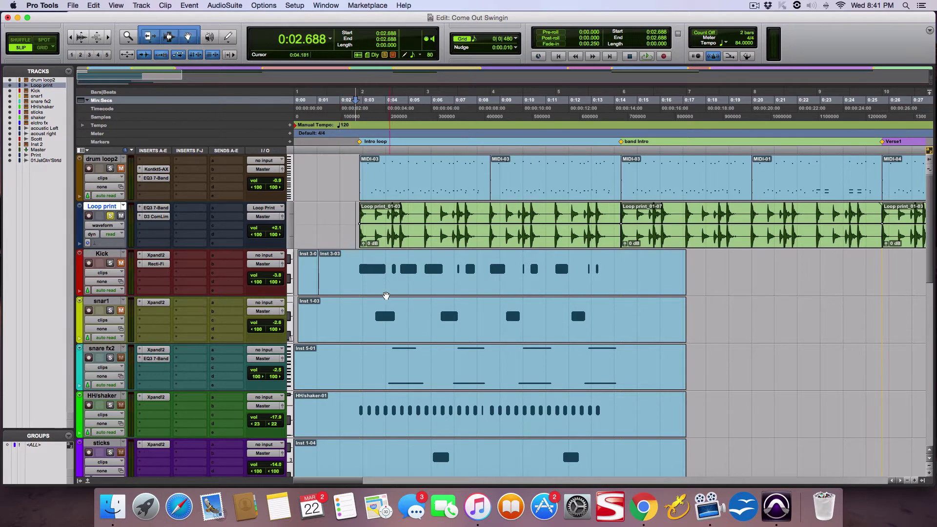
# Audition Loop print twice from 0:02.816, then bring up its EQ3 7-Band plugin.
pyautogui.scroll(-4, 386, 303)
pyautogui.scroll(2, 388, 312)
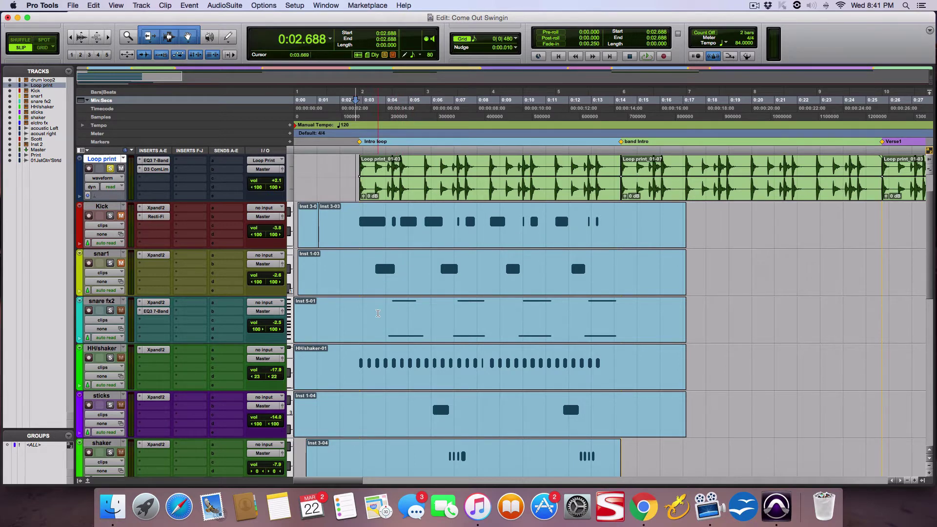
pyautogui.scroll(-2, 377, 314)
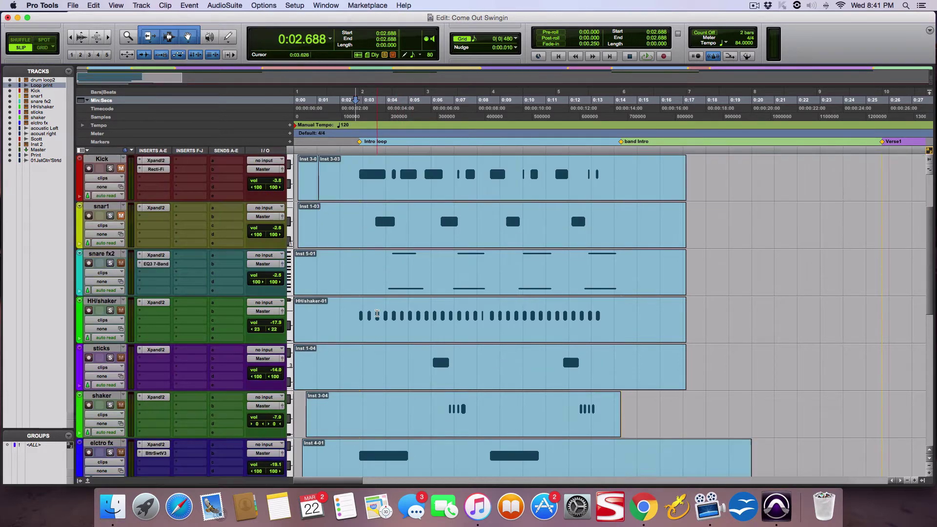
pyautogui.scroll(4, 377, 313)
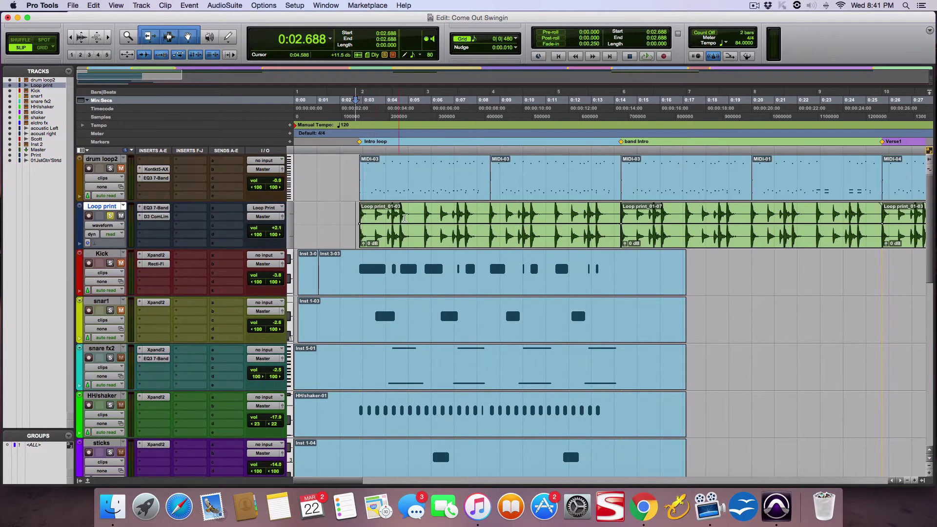
pyautogui.scroll(-2, 418, 412)
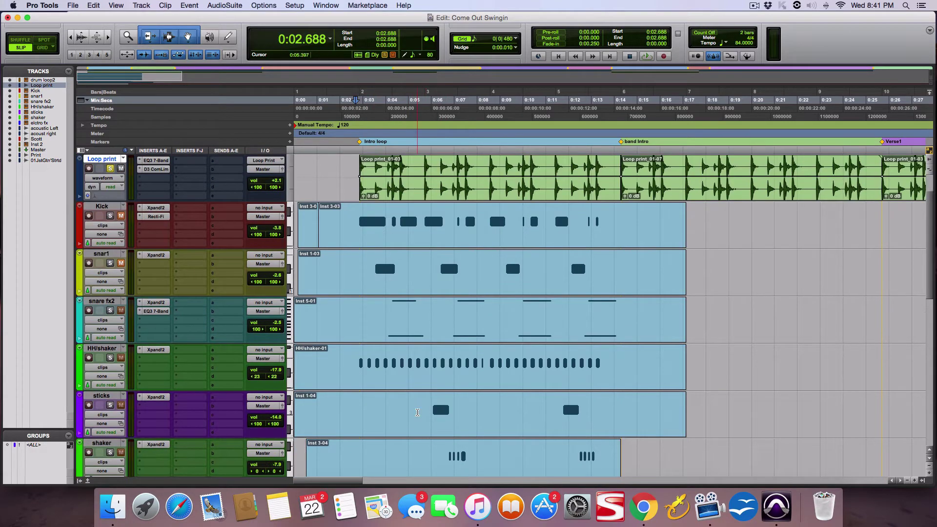
pyautogui.scroll(2, 417, 412)
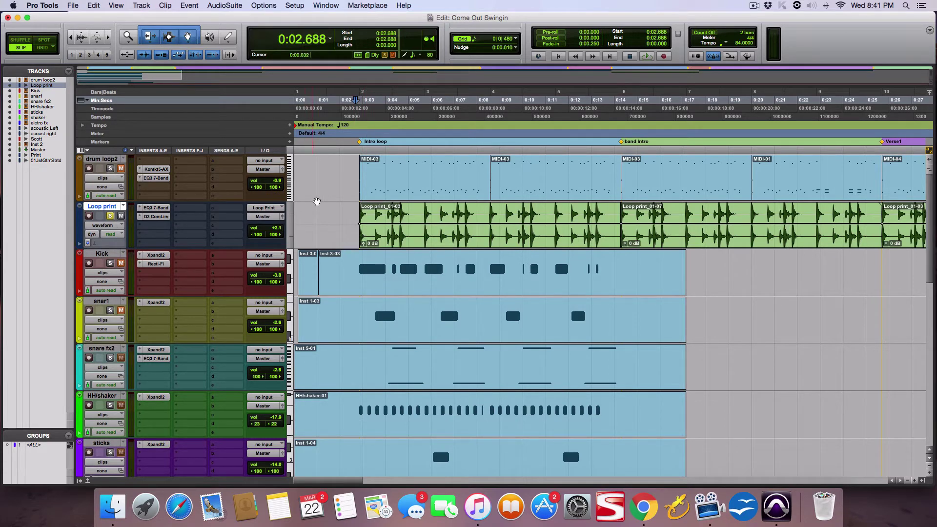
pyautogui.click(360, 213)
pyautogui.press('space')
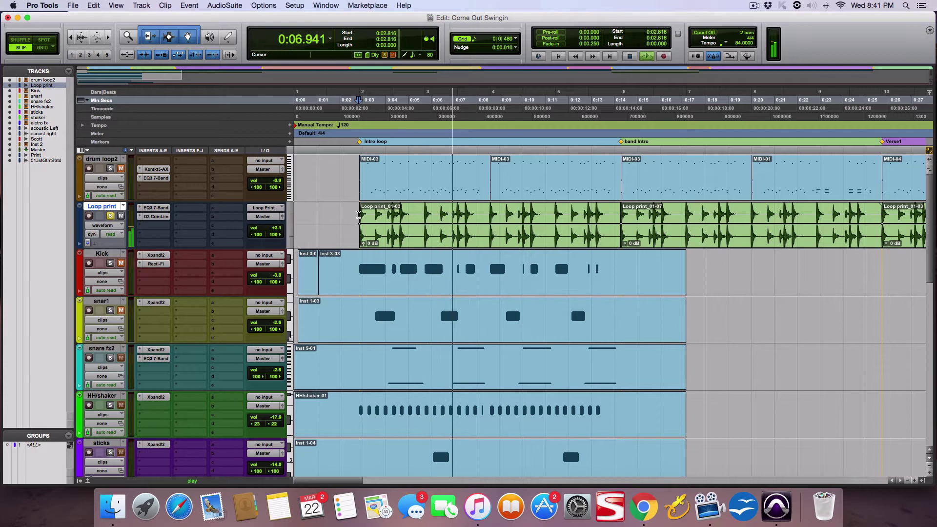
pyautogui.press('space')
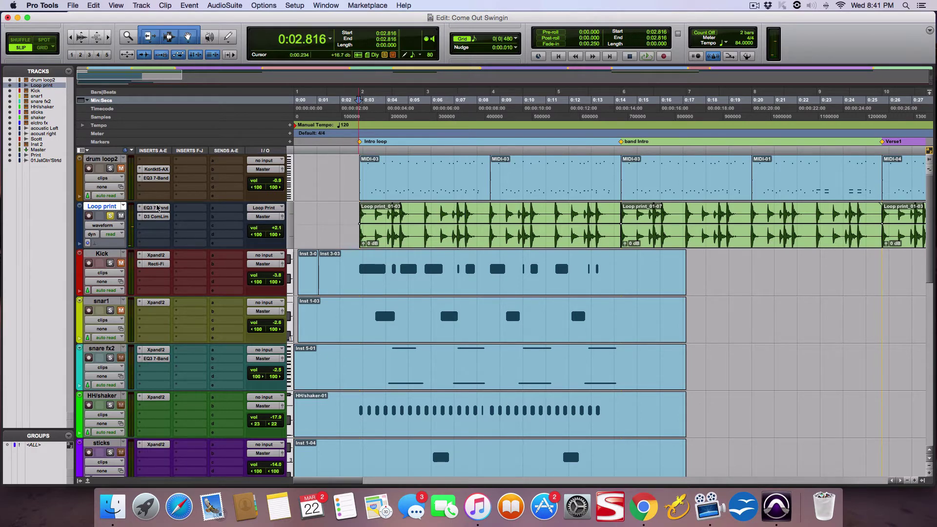
pyautogui.press('space')
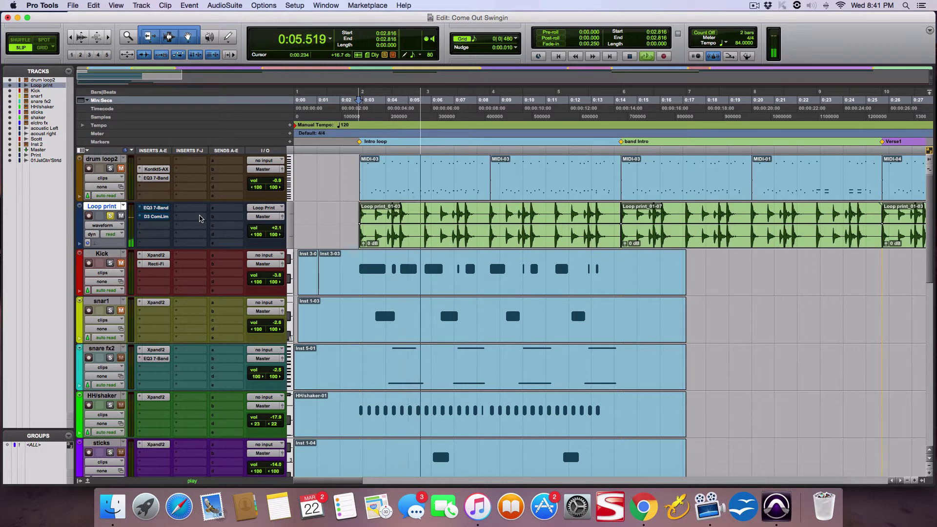
pyautogui.press('space')
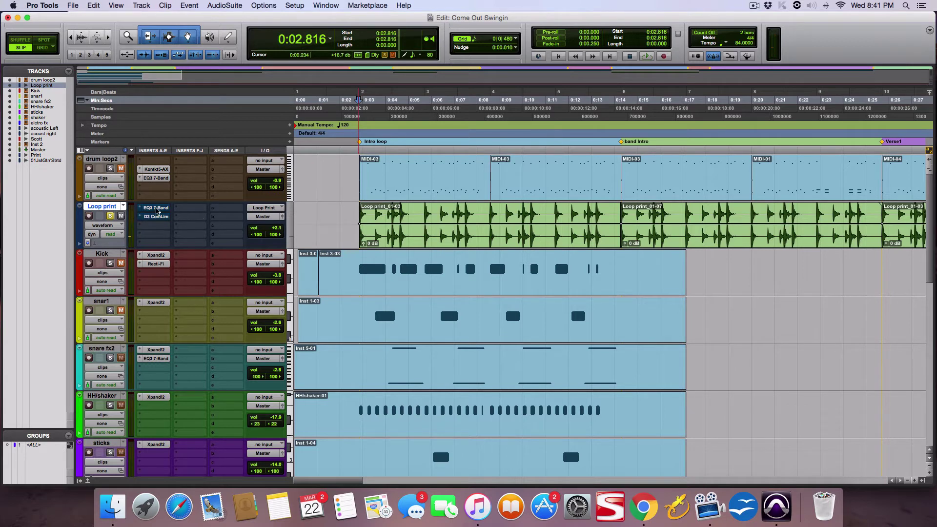
pyautogui.click(156, 208)
# Activate the Loop print EQ3 7-Band and A/B it during playback by toggling bypass off and on.
pyautogui.click(470, 74)
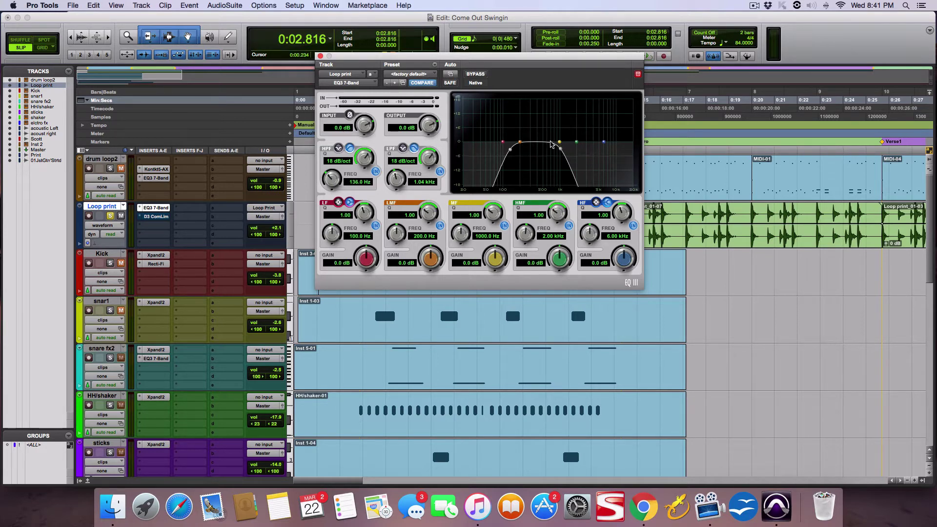
pyautogui.press('space')
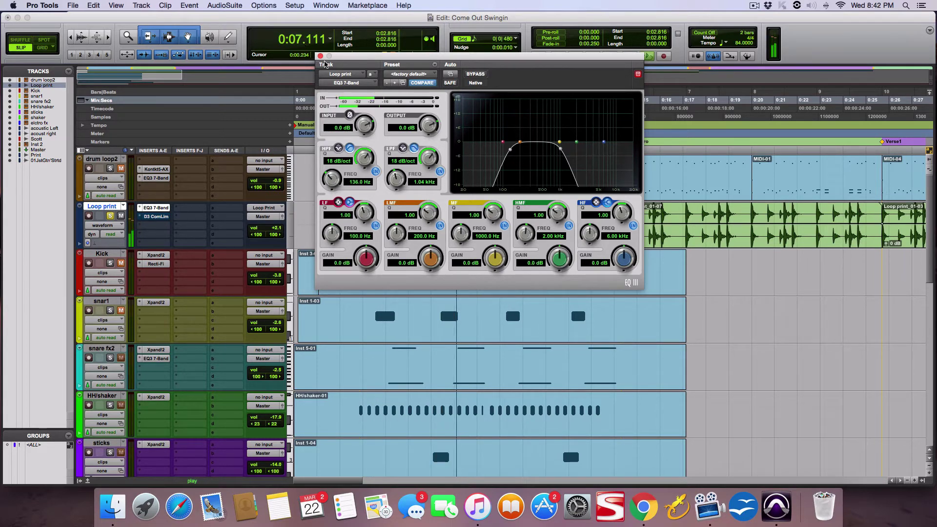
pyautogui.click(478, 76)
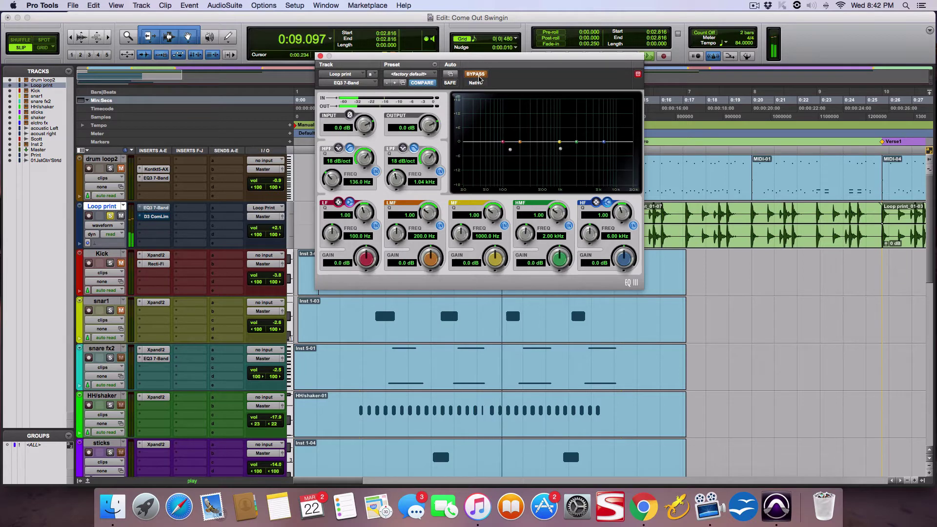
pyautogui.click(477, 75)
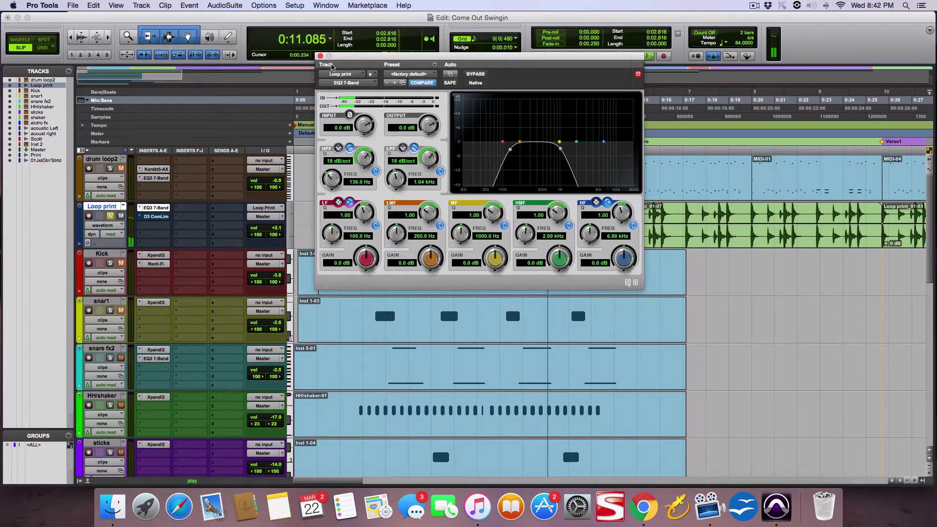
# Stop playback, close the EQ3 window, and open the Loop print Dyn3 compressor out of bypass.
pyautogui.press('space')
pyautogui.click(167, 205)
pyautogui.click(161, 217)
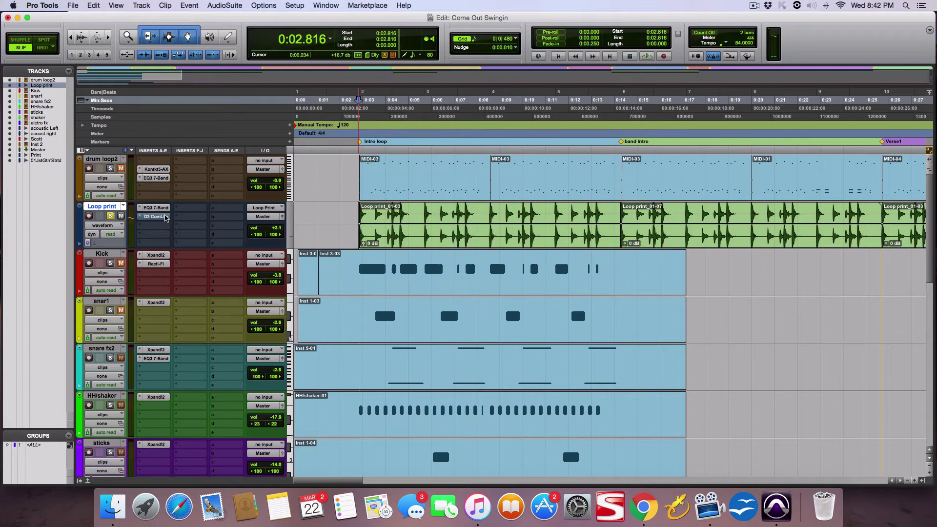
pyautogui.click(476, 75)
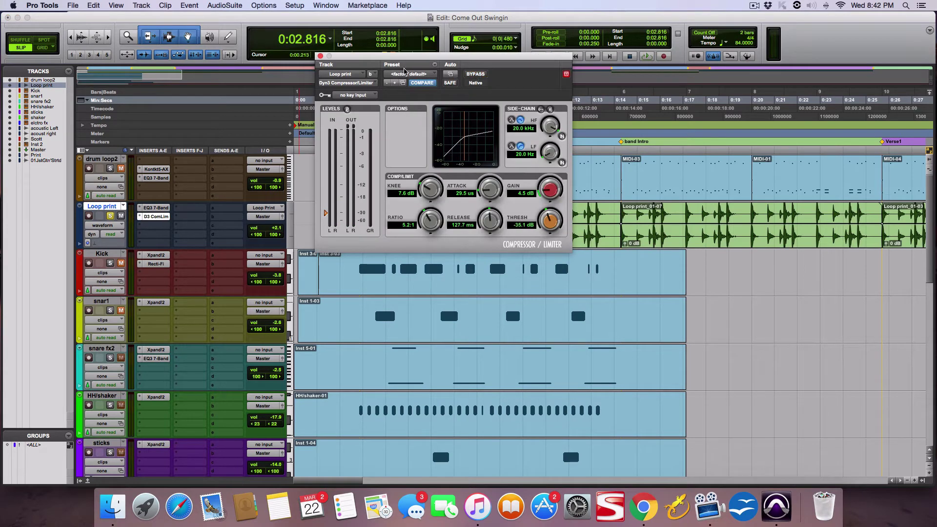
pyautogui.moveTo(398, 59); pyautogui.dragTo(610, 61)
# A/B the 5.2:1, -35.1 dB compressor during playback, leave it active, and close its window.
pyautogui.press('space')
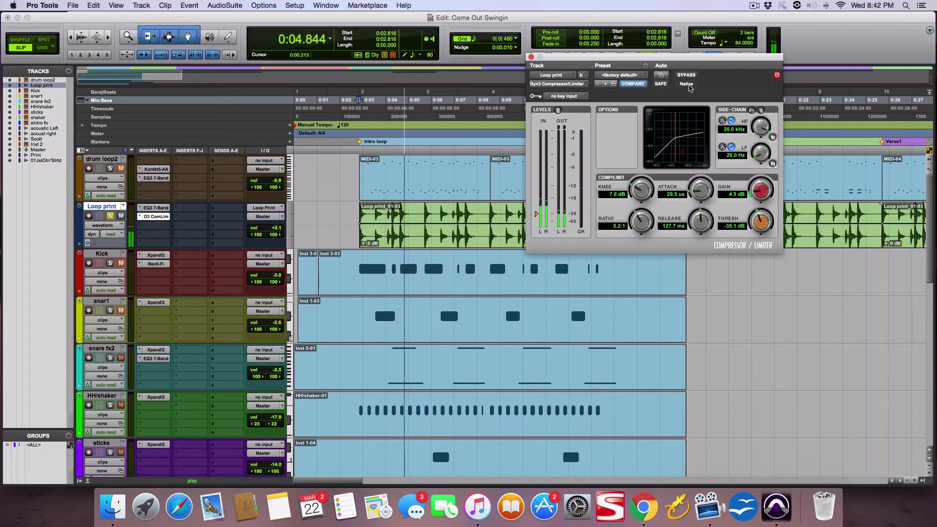
pyautogui.click(688, 77)
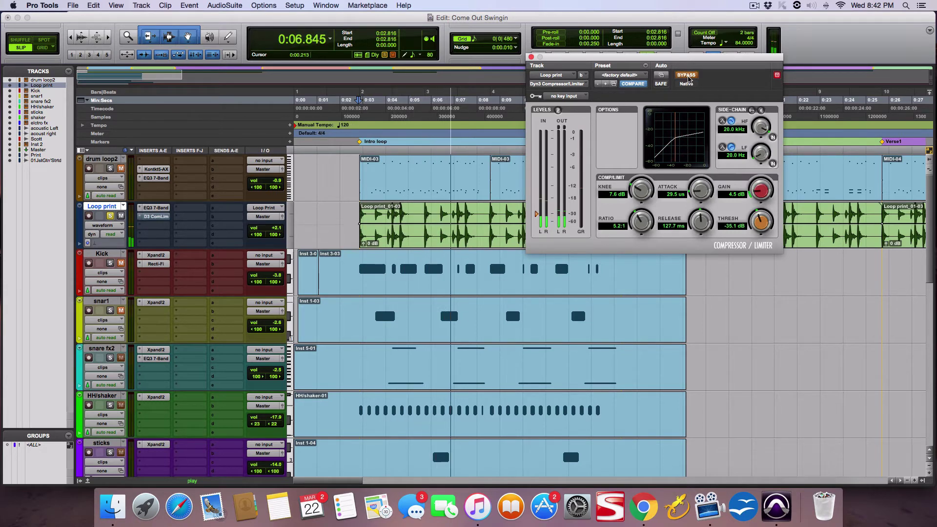
pyautogui.click(687, 76)
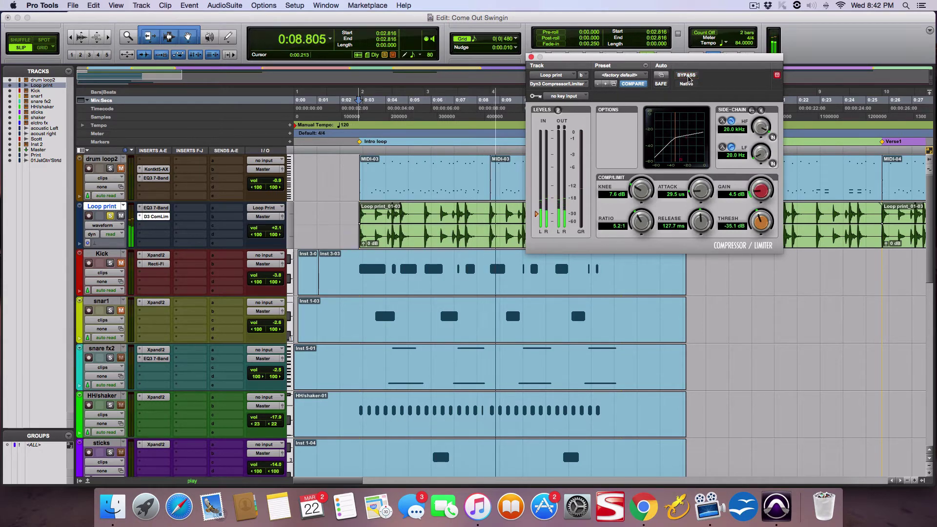
pyautogui.click(531, 57)
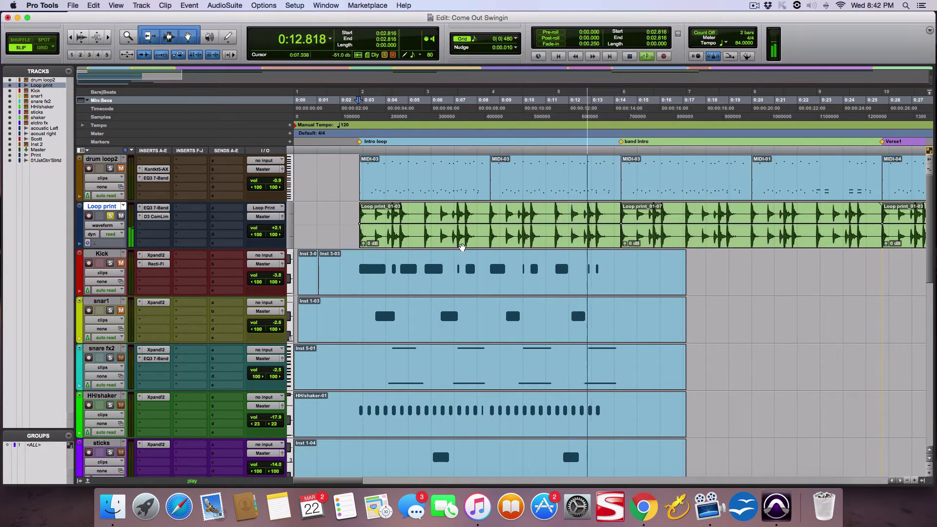
# Stop playback and solo the HH/shaker, sticks, shaker and electro fx tracks.
pyautogui.press('space')
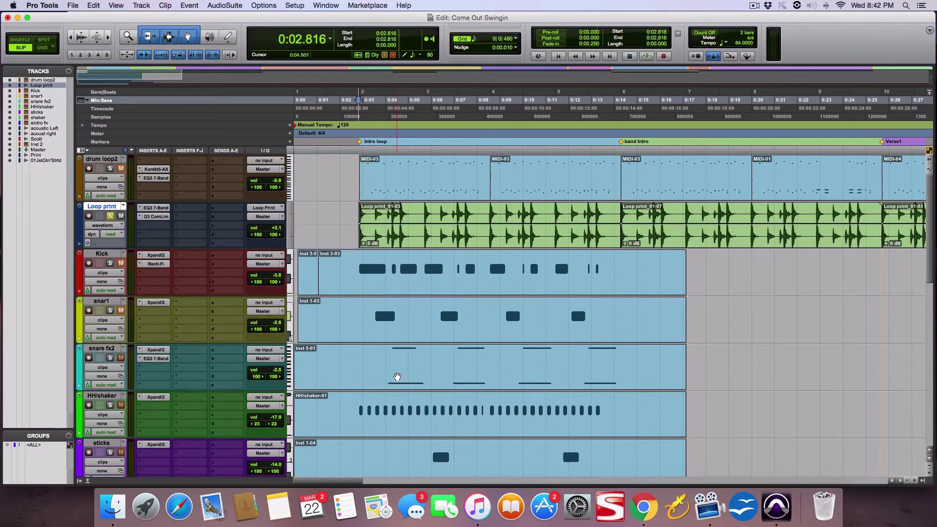
pyautogui.scroll(-5, 398, 376)
pyautogui.scroll(4, 397, 376)
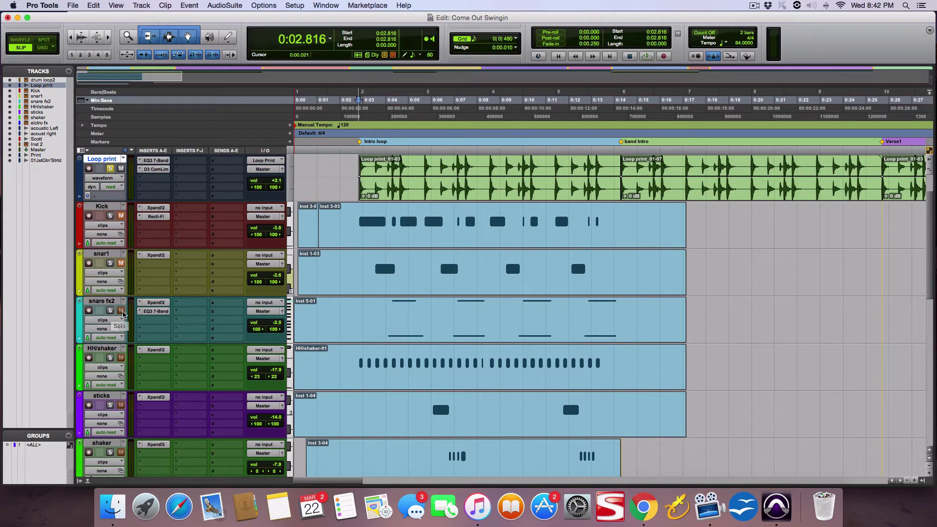
pyautogui.scroll(-1, 123, 314)
pyautogui.click(111, 313)
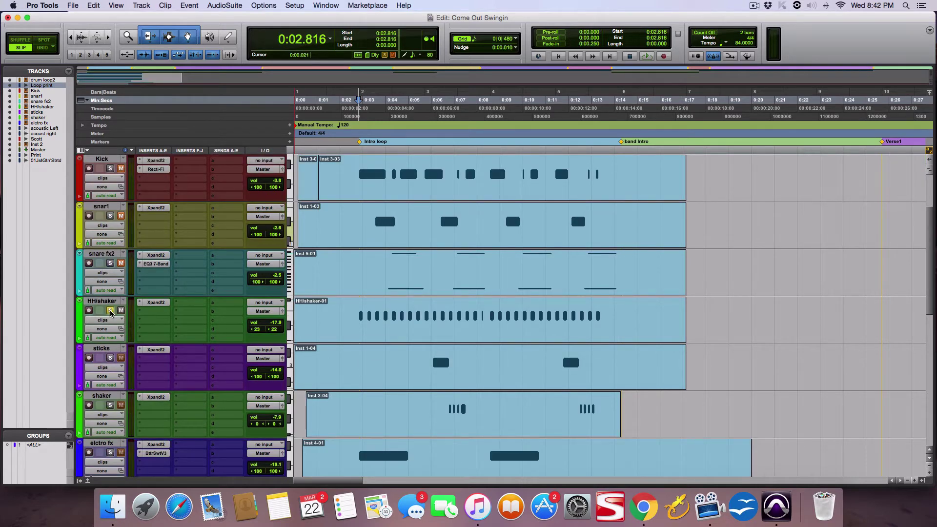
pyautogui.click(110, 360)
pyautogui.scroll(-2, 117, 358)
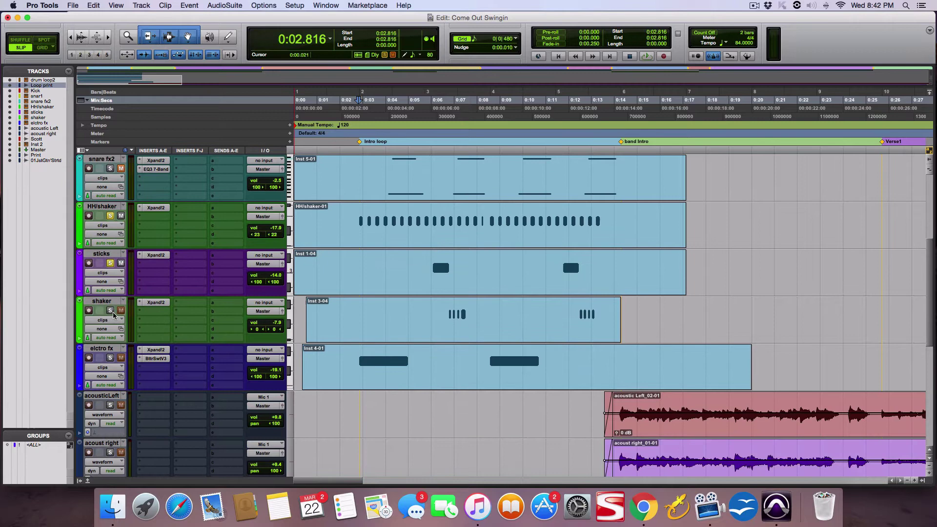
pyautogui.click(110, 311)
pyautogui.click(110, 358)
# Play the soloed percussion tracks, then stop back at 0:02.816.
pyautogui.press('space')
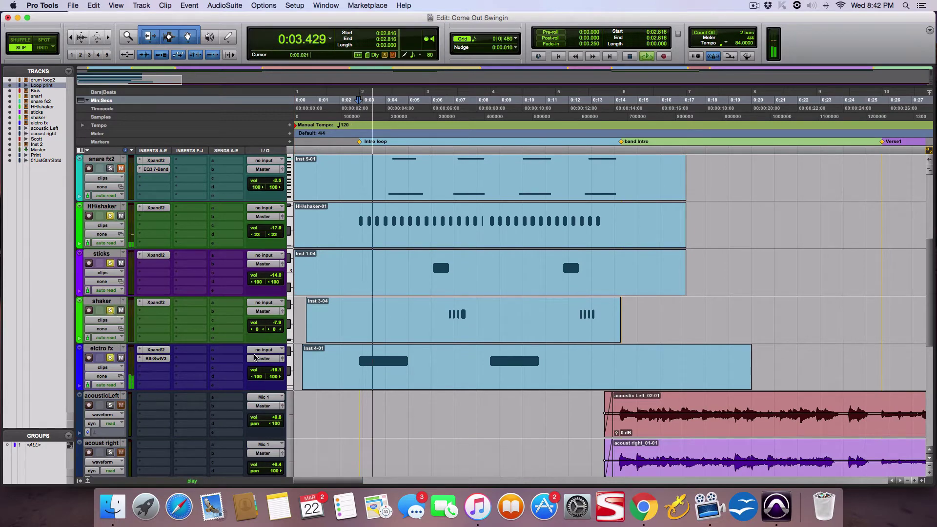
pyautogui.scroll(1, 357, 378)
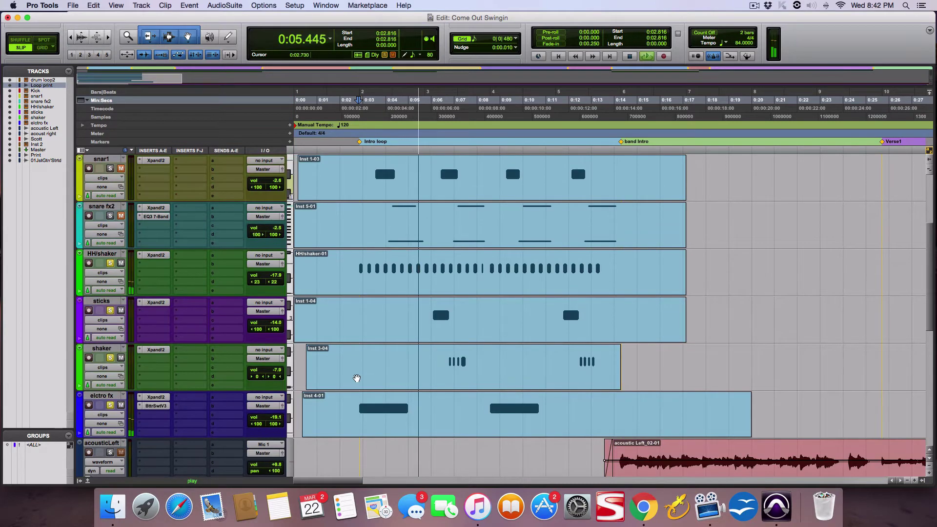
pyautogui.scroll(3, 357, 379)
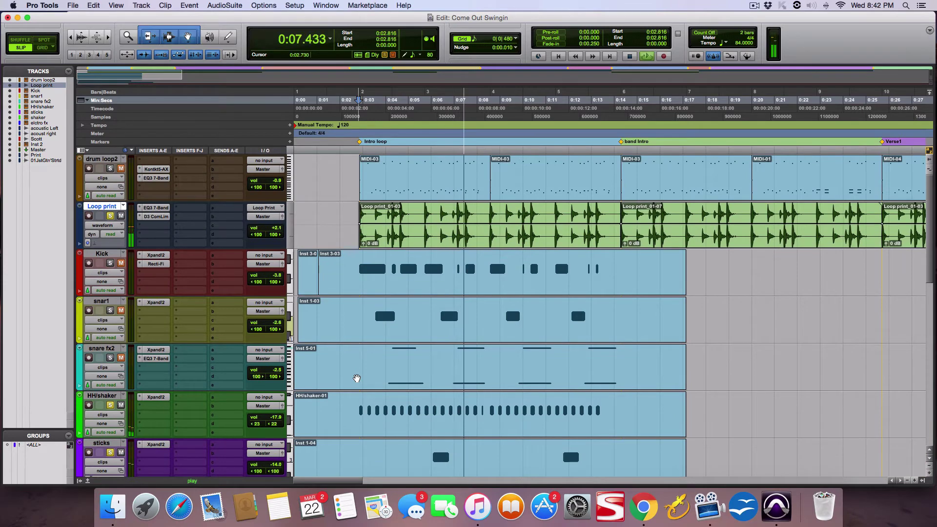
pyautogui.press('space')
pyautogui.scroll(-10, 356, 378)
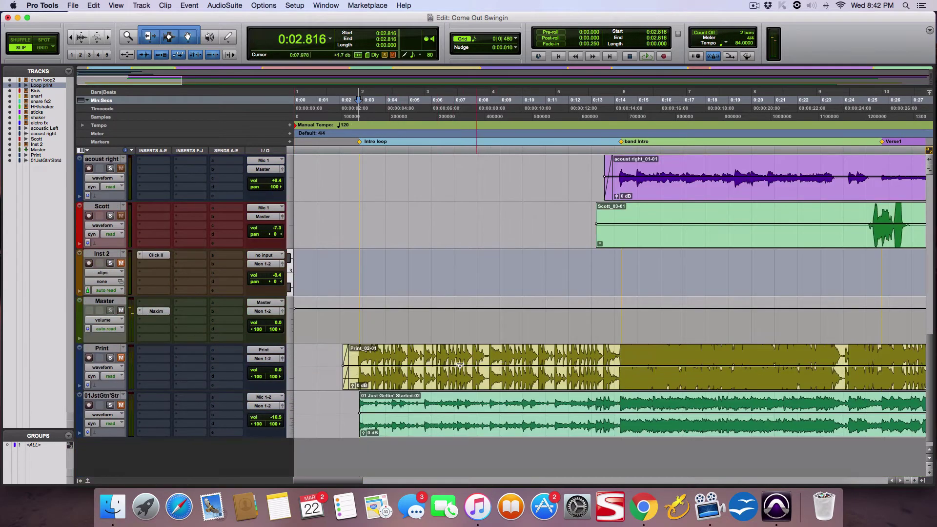
pyautogui.scroll(10, 348, 353)
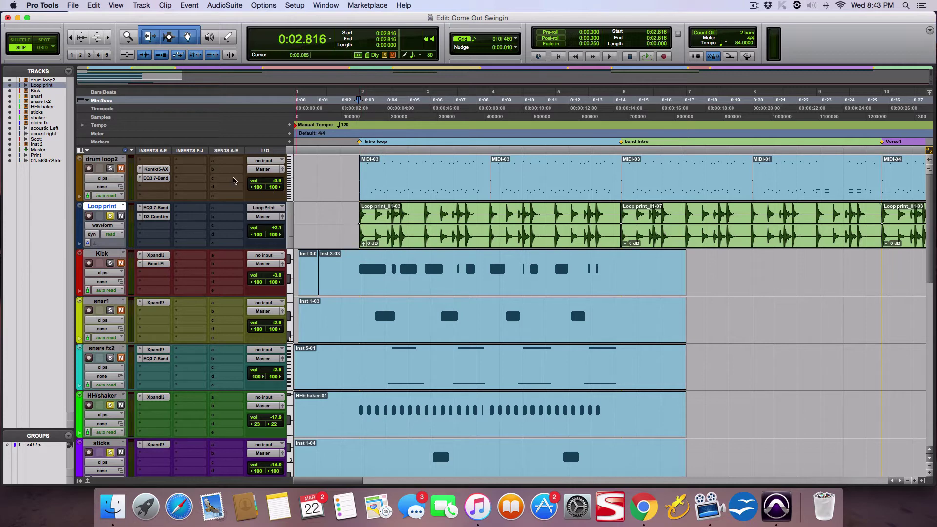
pyautogui.click(163, 170)
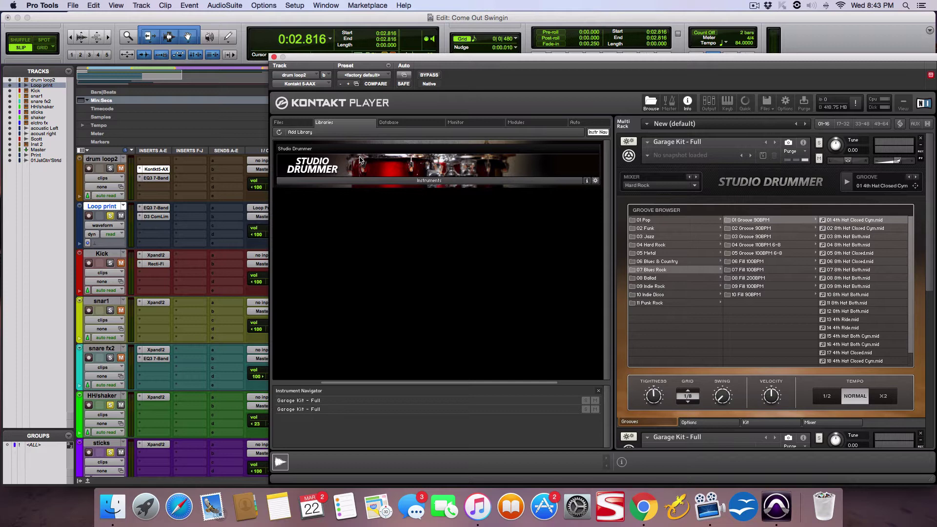
pyautogui.moveTo(534, 60); pyautogui.dragTo(416, 44)
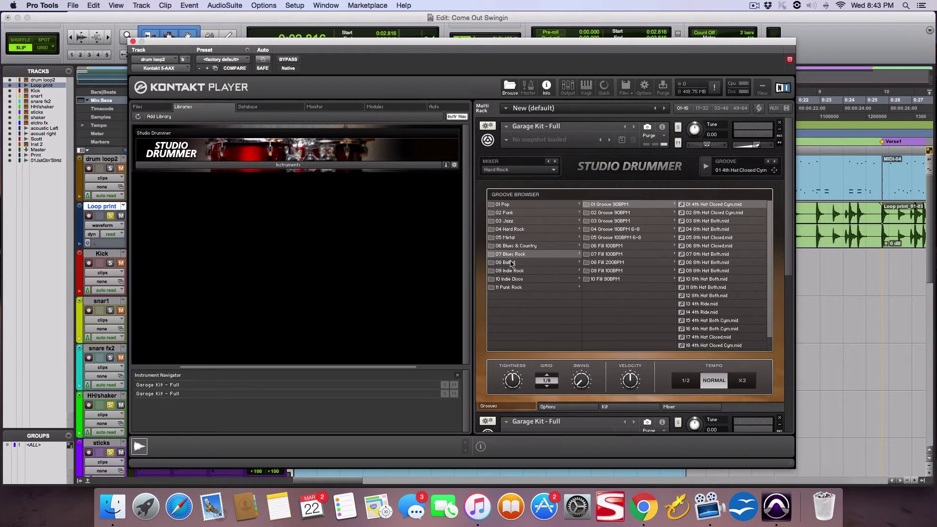
pyautogui.click(709, 205)
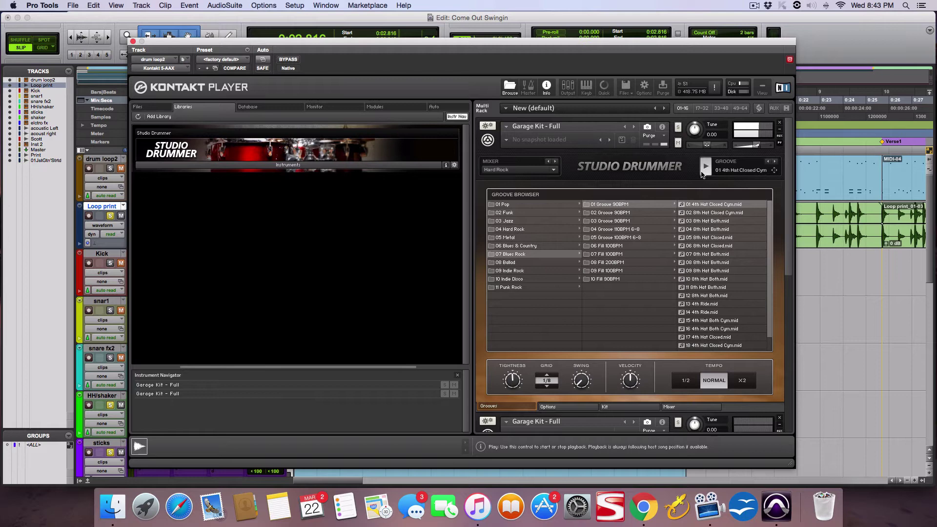
pyautogui.click(132, 41)
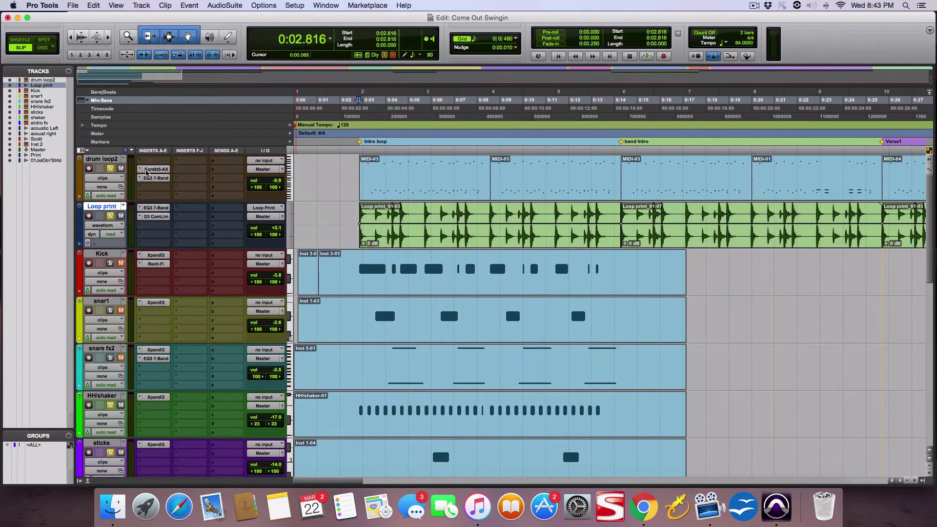
pyautogui.click(155, 169)
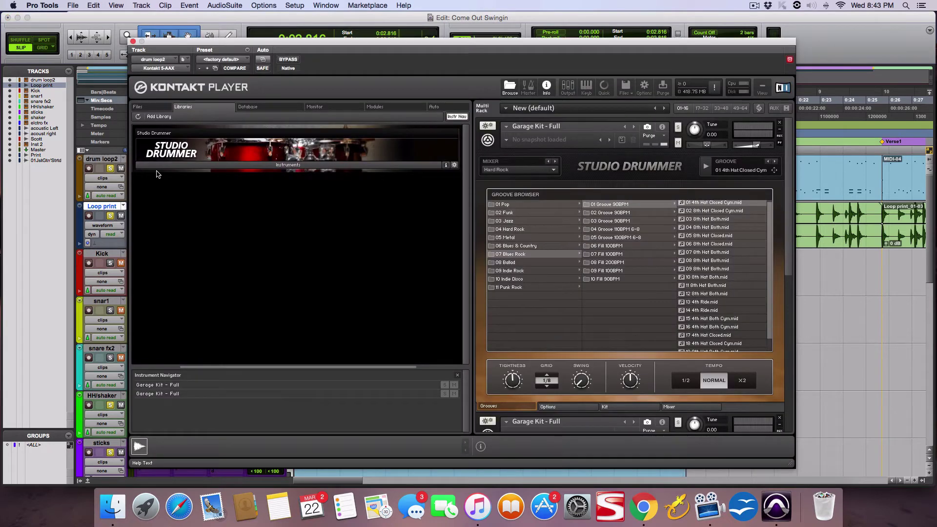
pyautogui.click(706, 165)
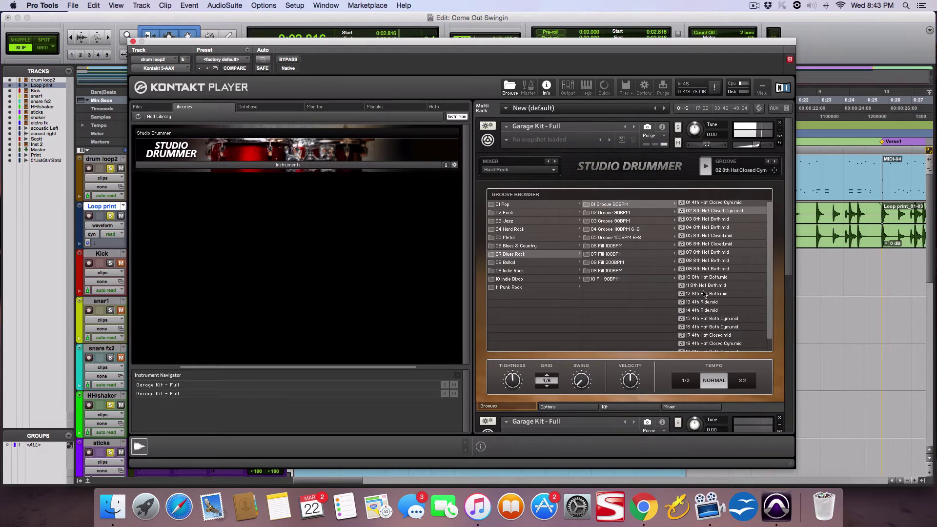
pyautogui.click(705, 236)
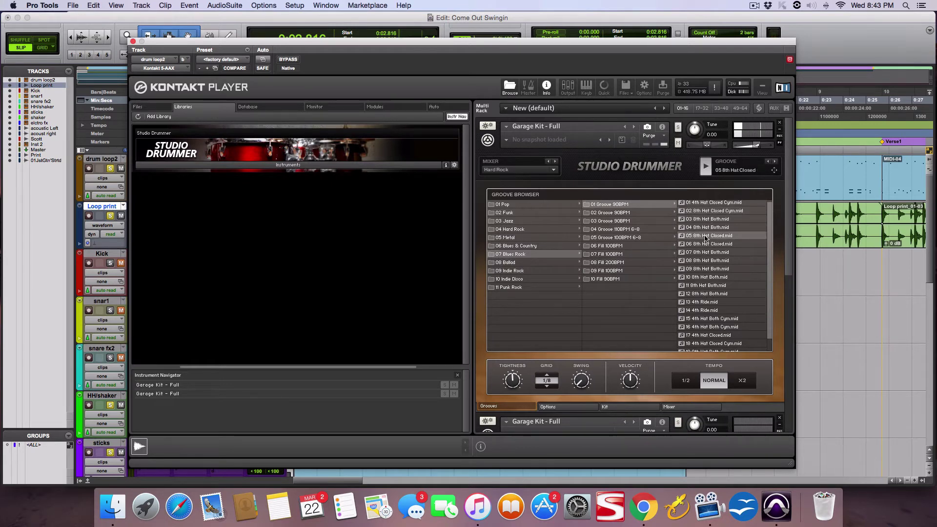
pyautogui.click(624, 215)
pyautogui.click(709, 223)
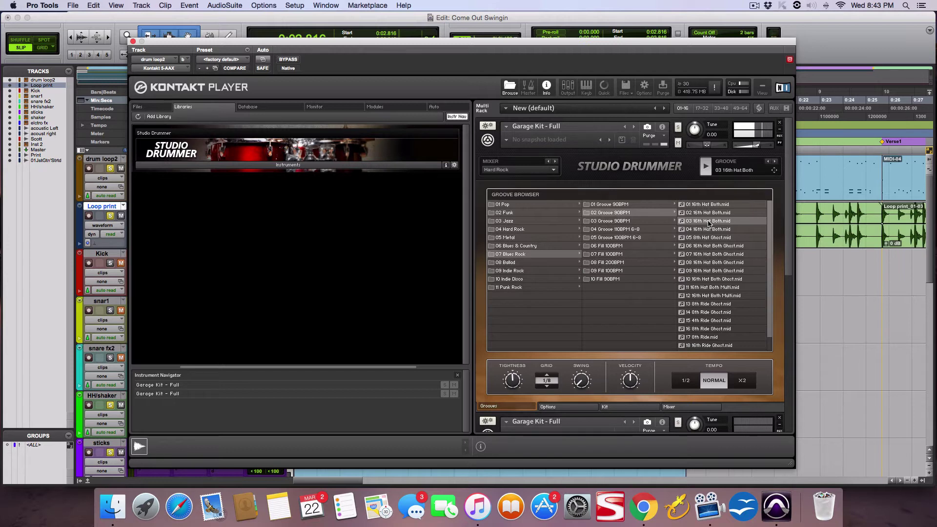
pyautogui.click(607, 205)
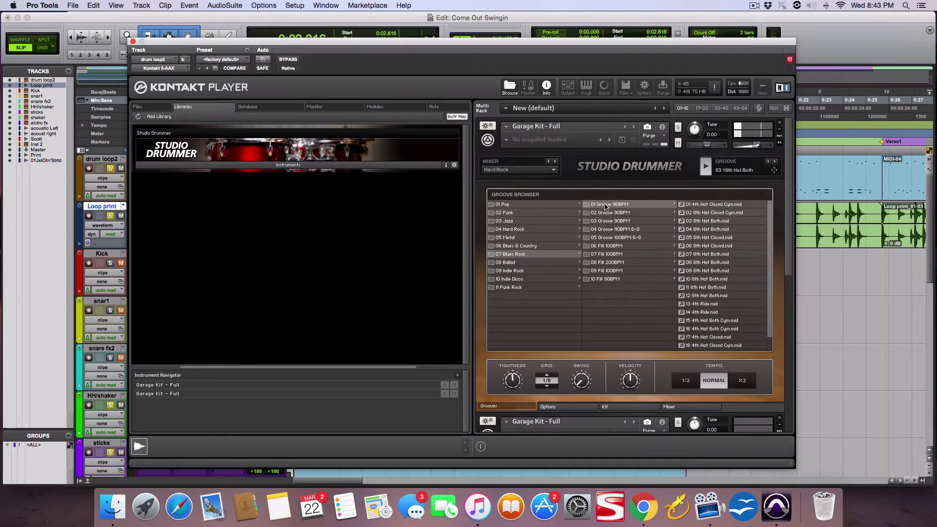
pyautogui.click(706, 205)
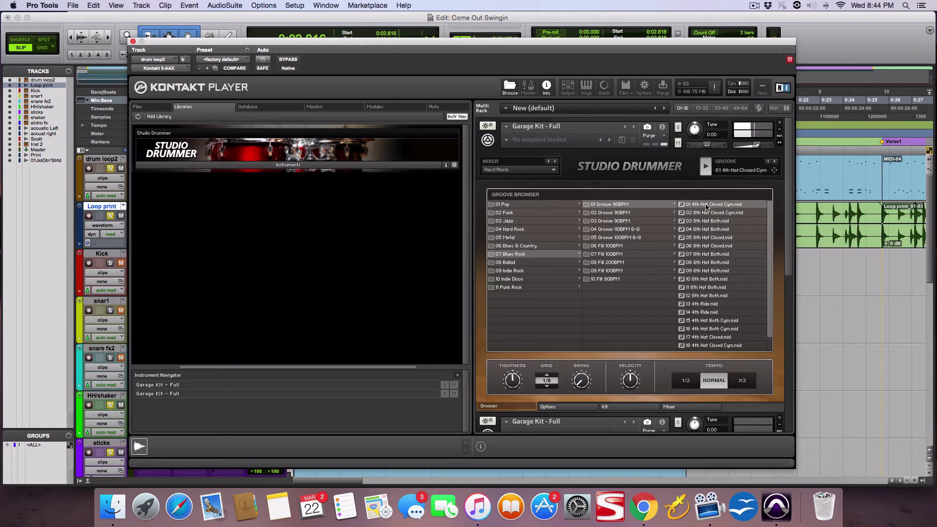
pyautogui.click(706, 166)
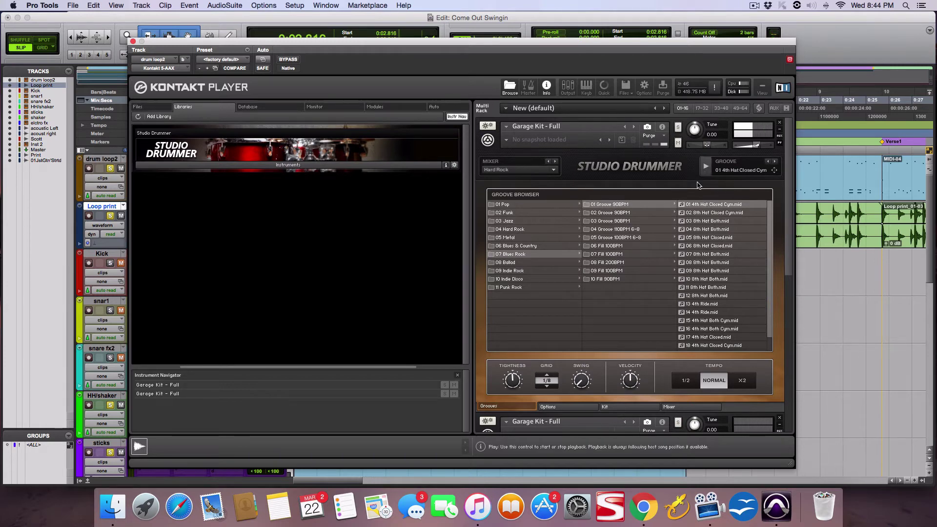
pyautogui.click(133, 42)
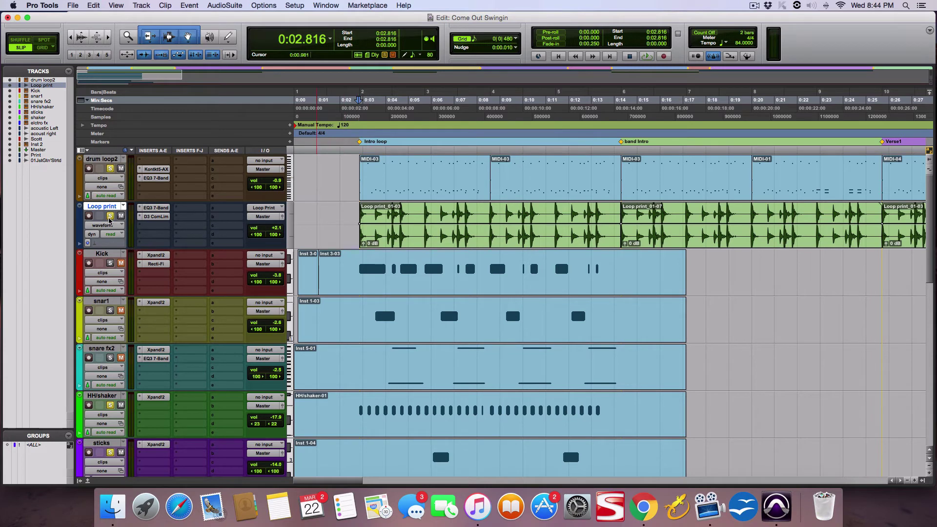
pyautogui.scroll(-5, 120, 366)
pyautogui.click(111, 359)
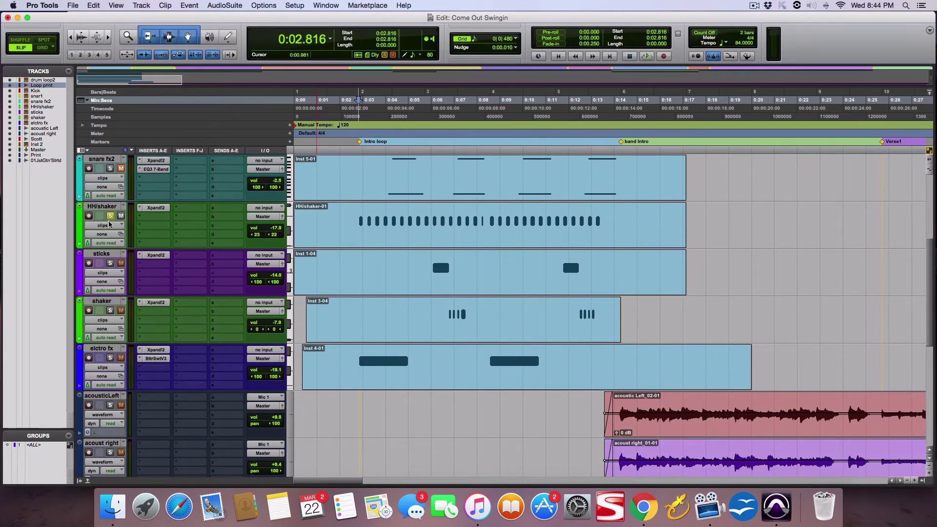
pyautogui.scroll(4, 112, 234)
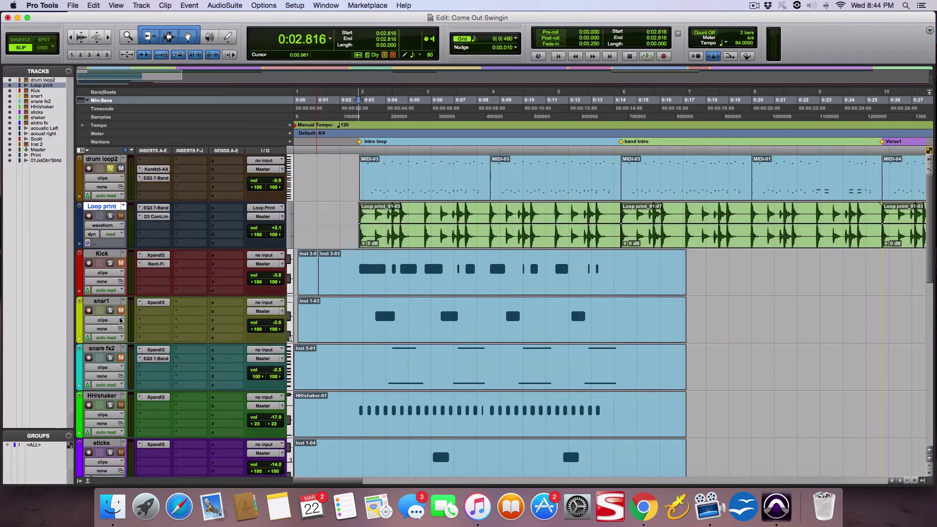
pyautogui.scroll(-2, 120, 319)
pyautogui.scroll(2, 120, 320)
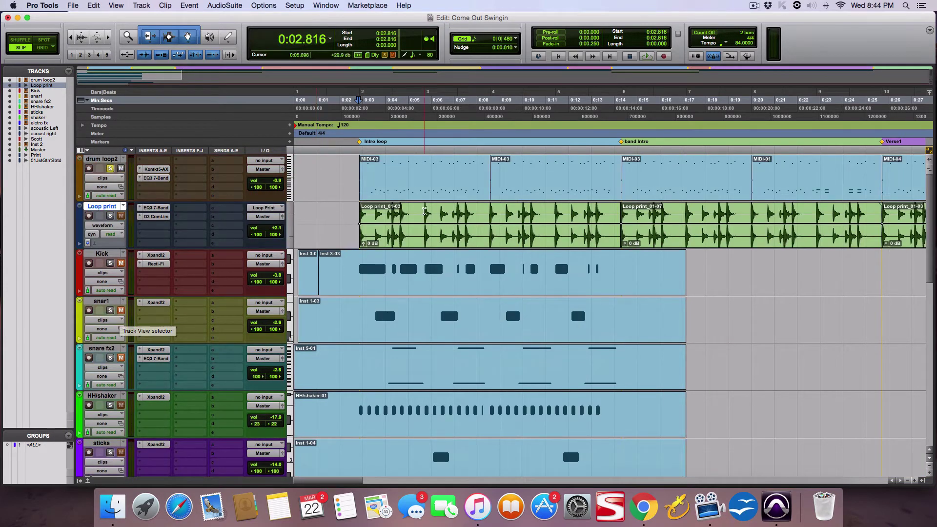
pyautogui.click(355, 170)
pyautogui.press('space')
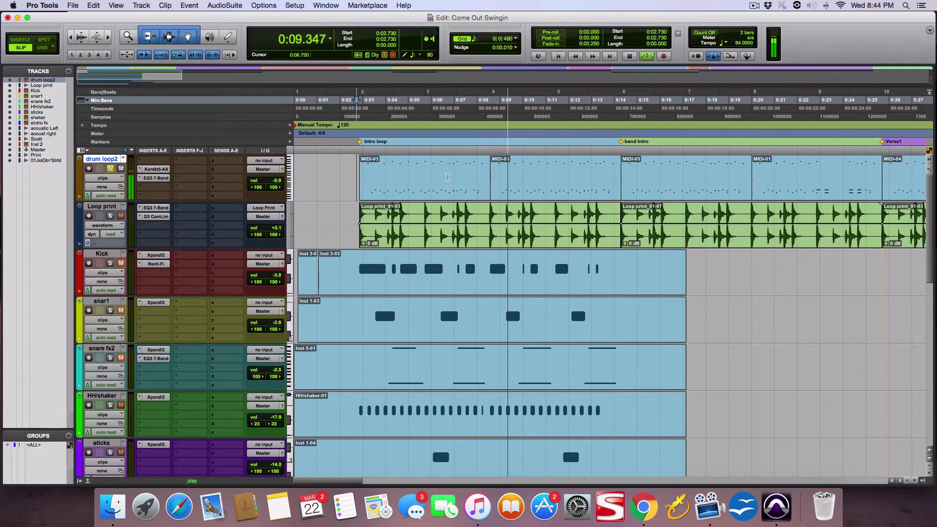
pyautogui.press('space')
# Open drum loop2's Kontakt 5 Studio Drummer window and move it to the left edge.
pyautogui.click(166, 169)
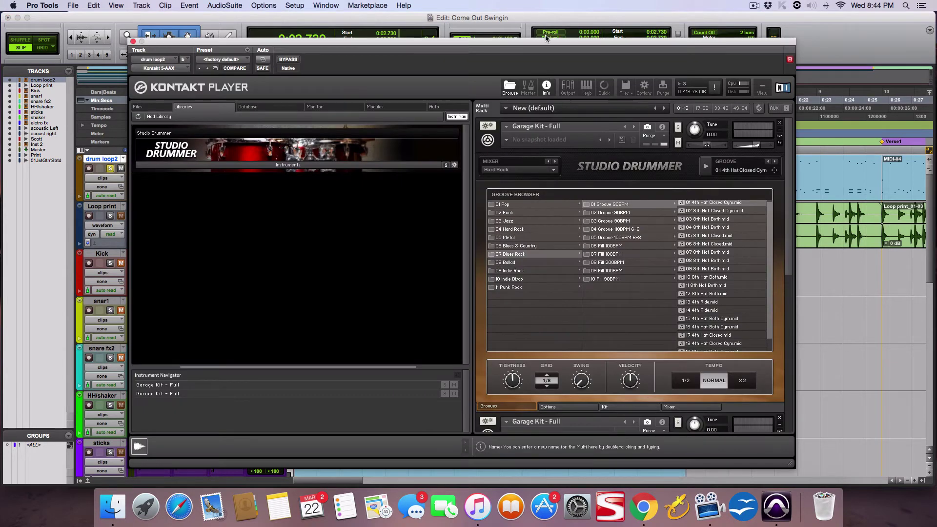
pyautogui.moveTo(535, 47); pyautogui.dragTo(32, 31)
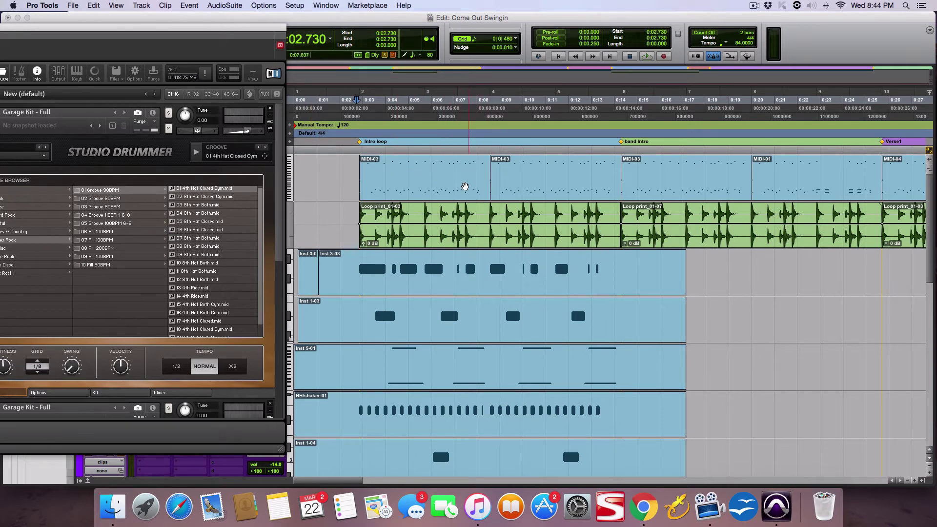
# Open the MIDI-03 clip in the MIDI Editor, zoom in and back out, then close it.
pyautogui.hscroll(5, 619, 174)
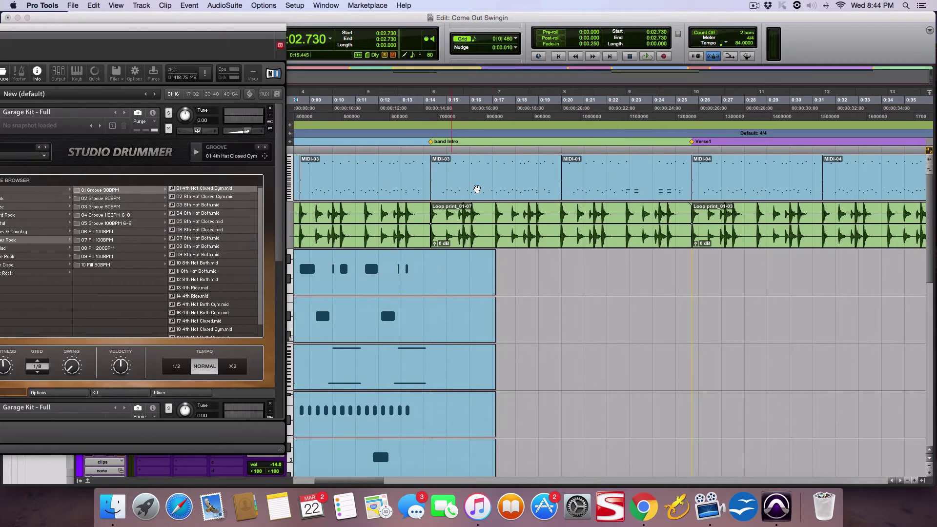
pyautogui.doubleClick(494, 190)
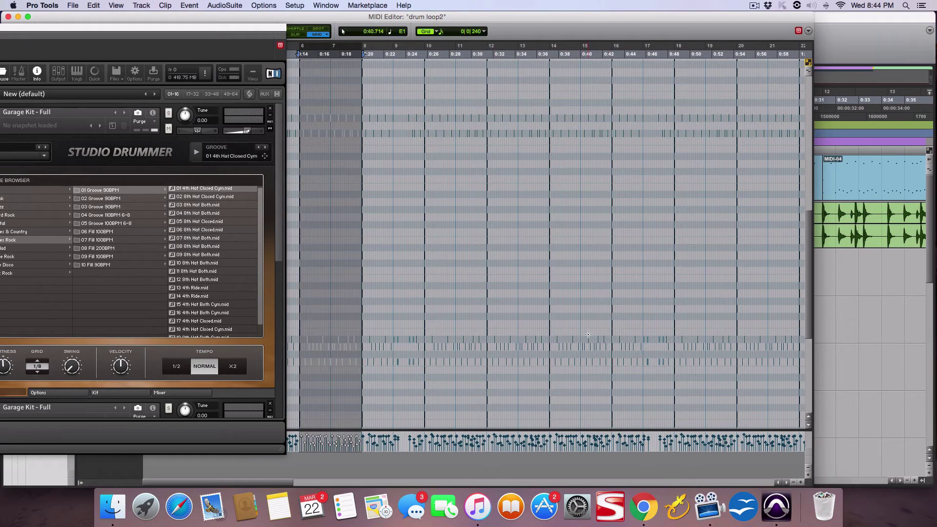
pyautogui.press('super+bracketright')
pyautogui.press('super+bracketright')
pyautogui.press('super+bracketright')
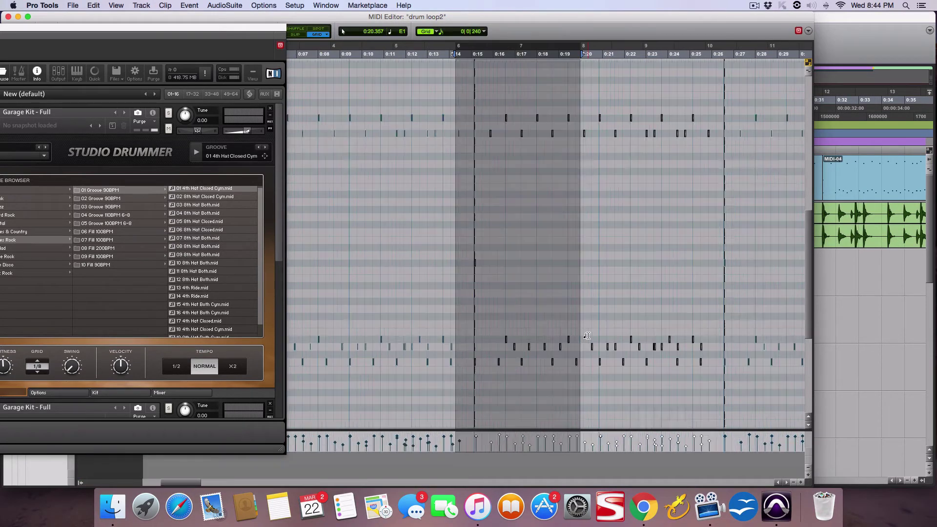
pyautogui.press('super+bracketleft')
pyautogui.press('super+bracketleft')
pyautogui.press('super+bracketleft')
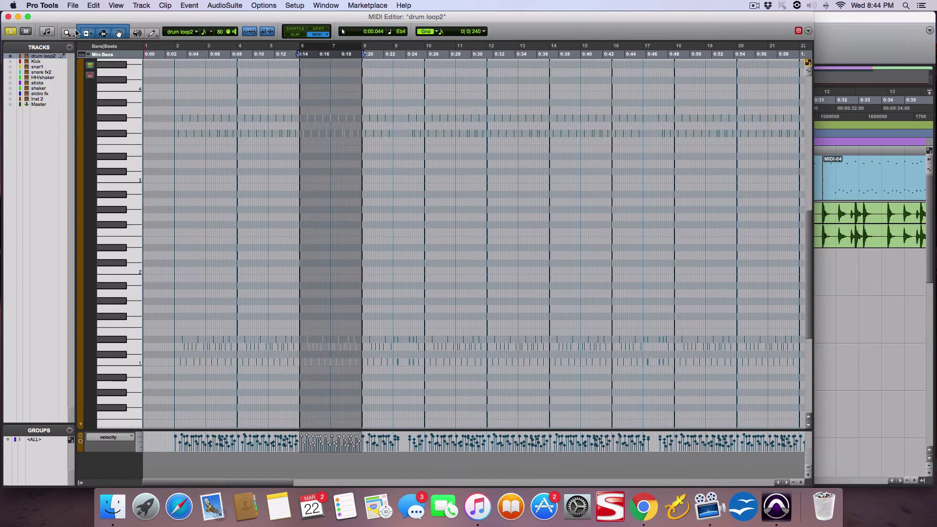
pyautogui.click(8, 17)
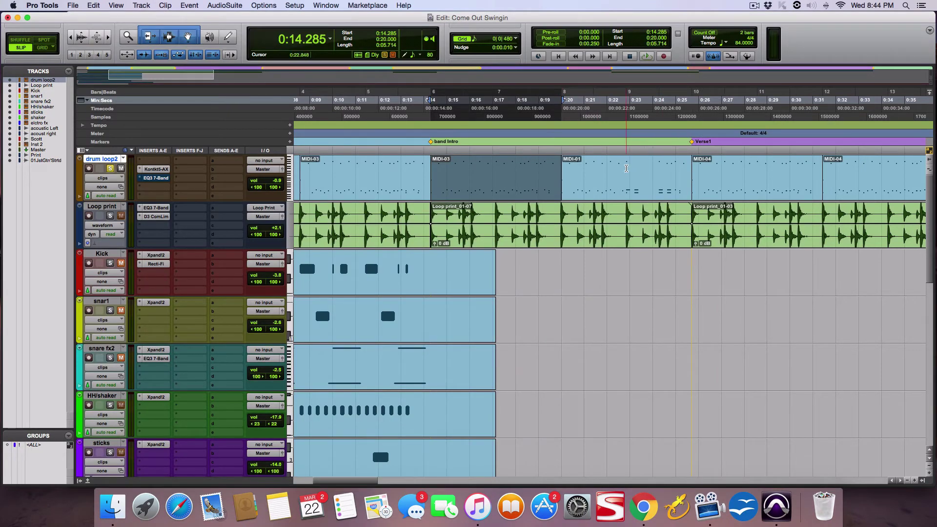
# Play drum loop2 from 0:22.698 and stop back at that point.
pyautogui.click(623, 168)
pyautogui.press('space')
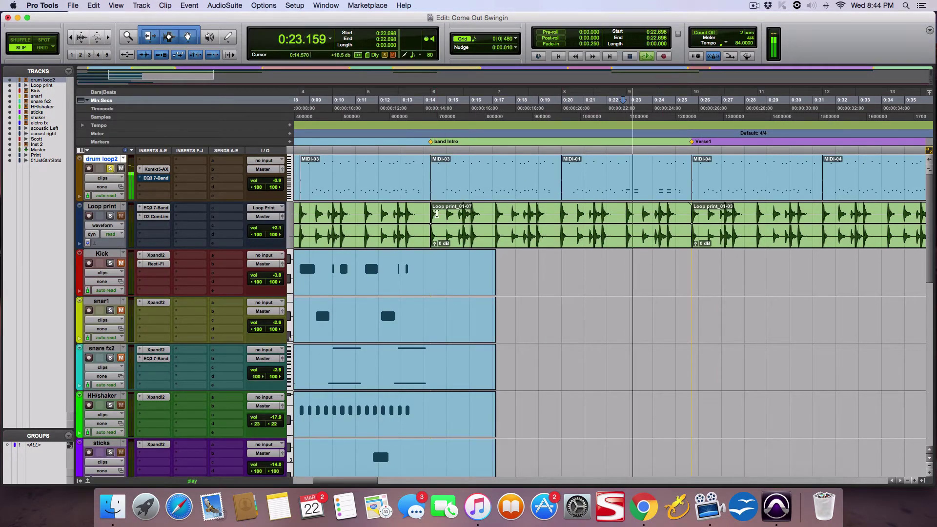
pyautogui.press('space')
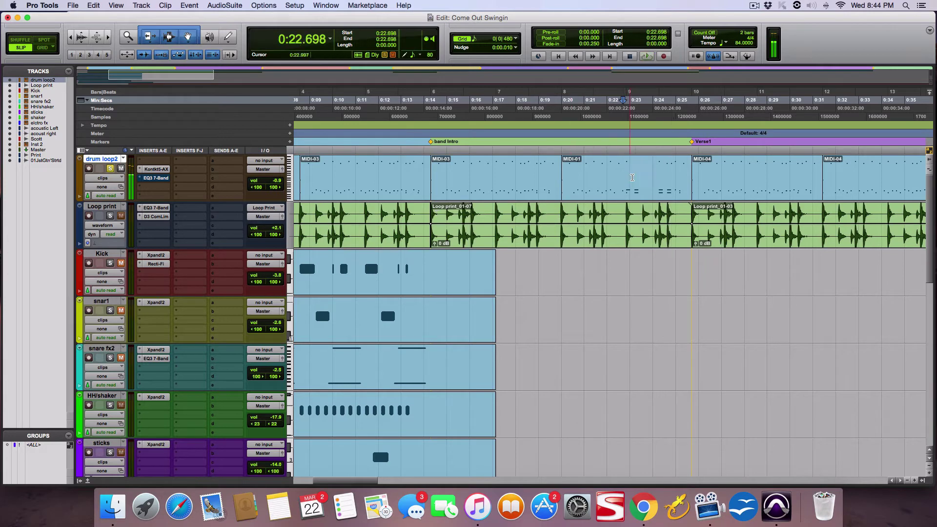
# Reopen drum loop2's notes in the MIDI Editor, browse through them, and close it unchanged.
pyautogui.doubleClick(650, 194)
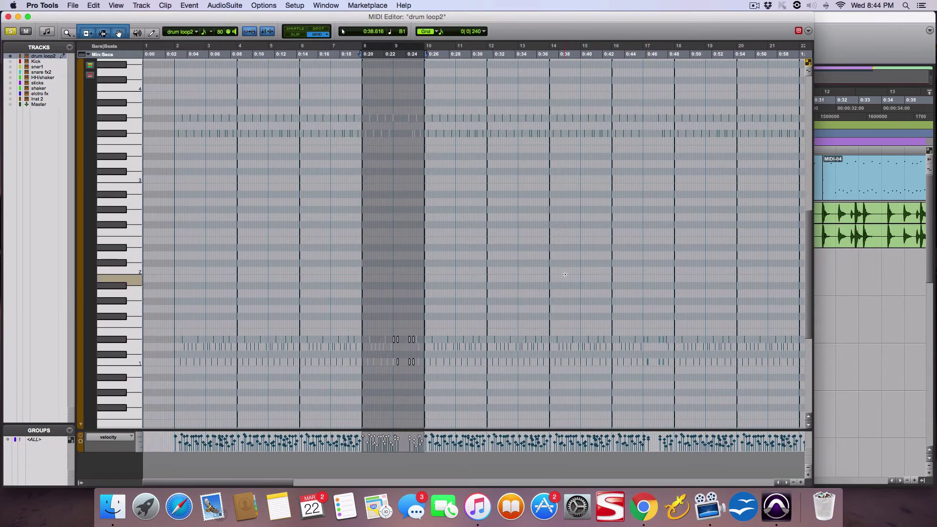
pyautogui.scroll(-2, 567, 271)
pyautogui.scroll(5, 531, 276)
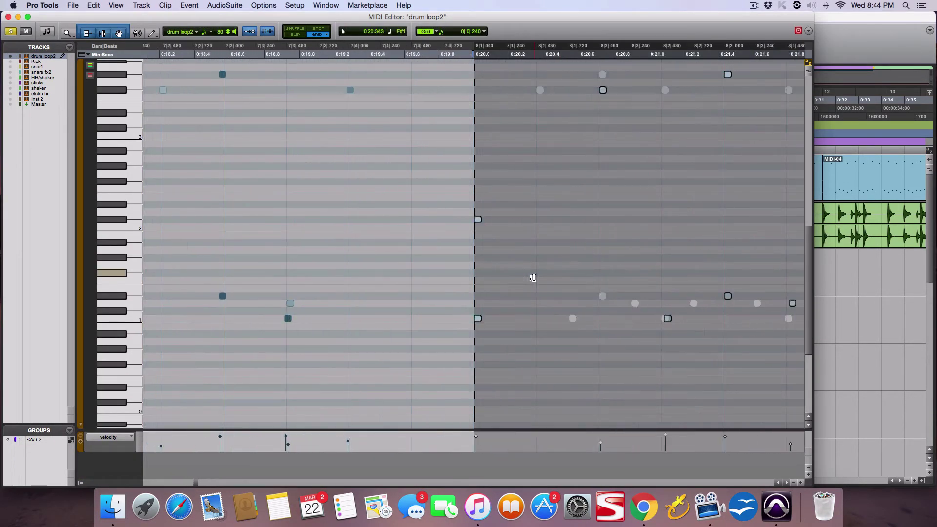
pyautogui.hscroll(5, 542, 275)
pyautogui.hscroll(3, 551, 275)
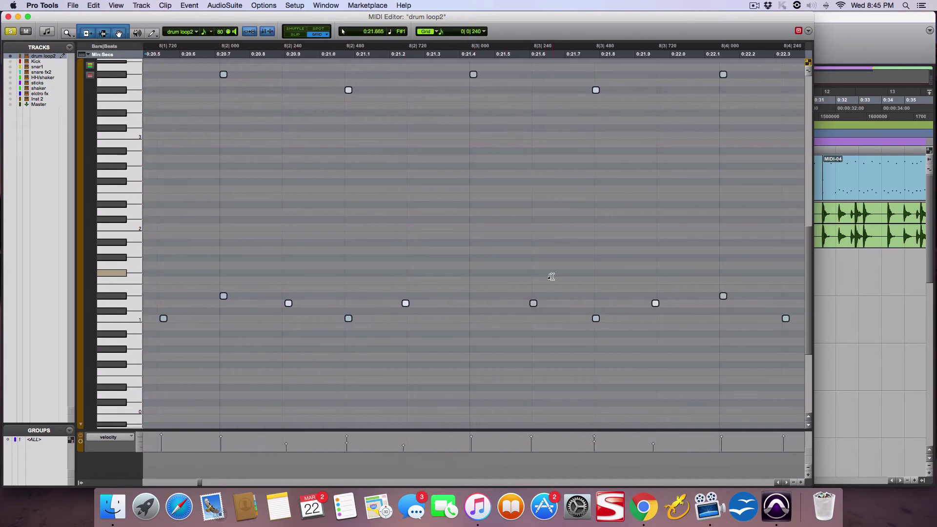
pyautogui.scroll(-5, 551, 275)
pyautogui.hscroll(1, 603, 281)
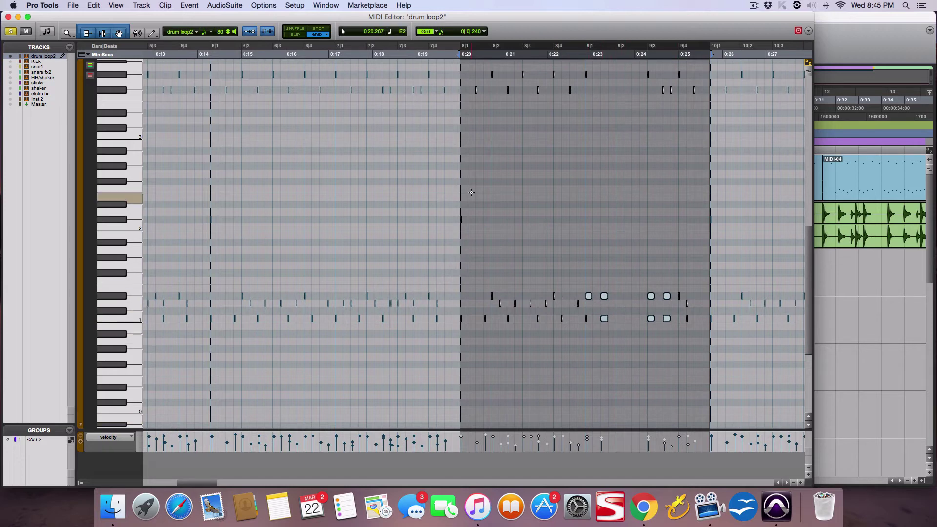
pyautogui.click(7, 17)
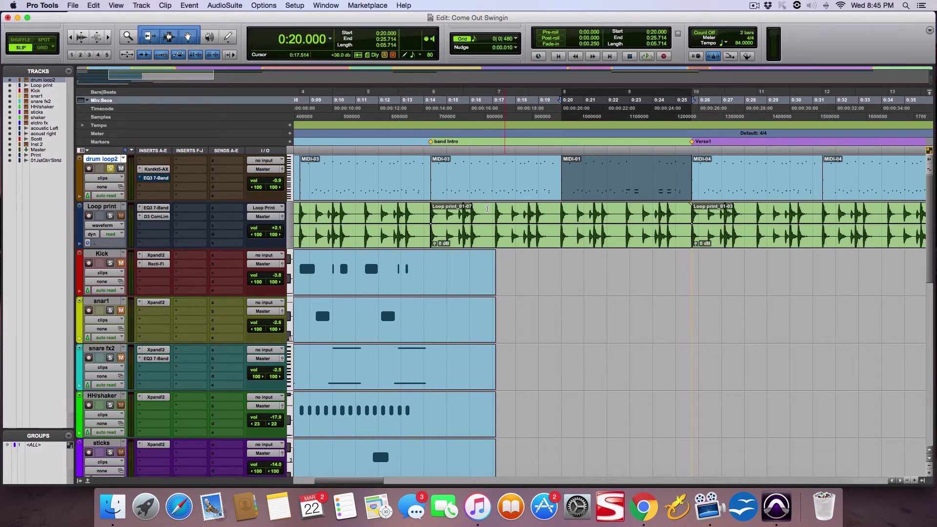
pyautogui.hscroll(-5, 539, 185)
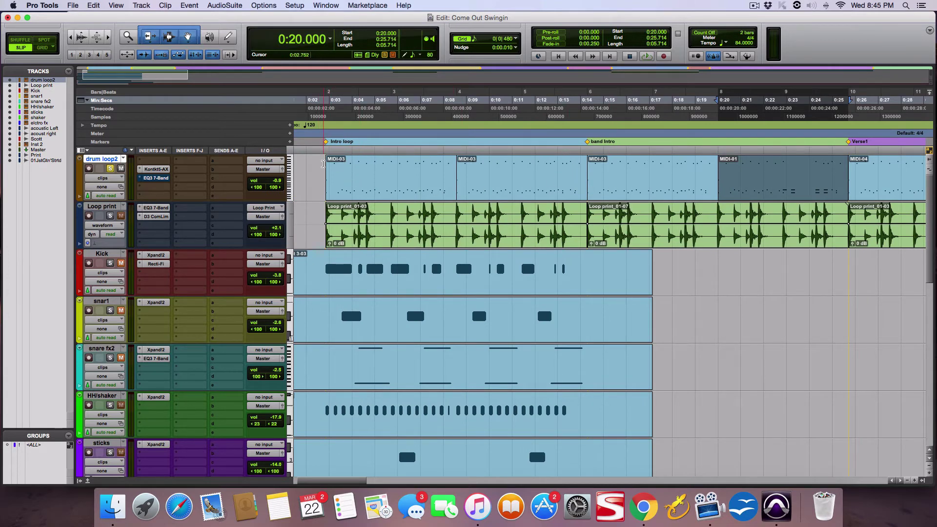
pyautogui.click(323, 164)
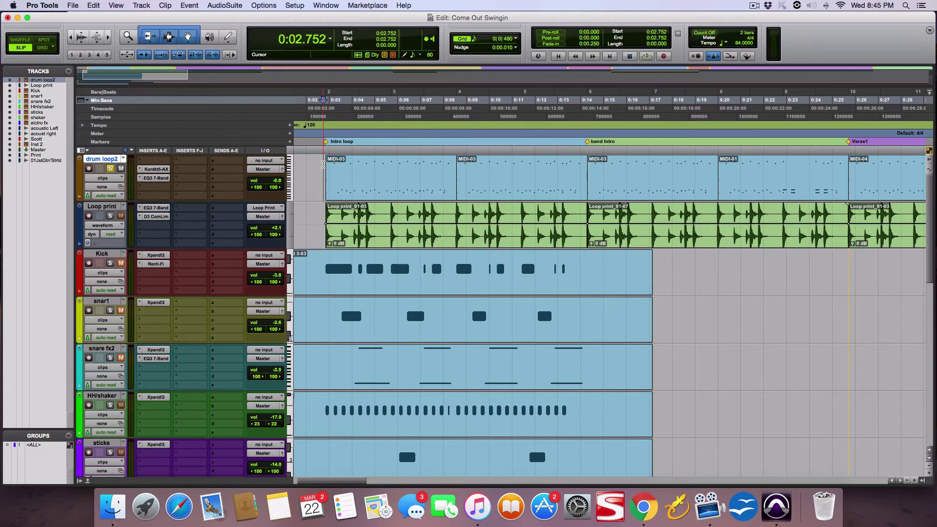
pyautogui.click(320, 163)
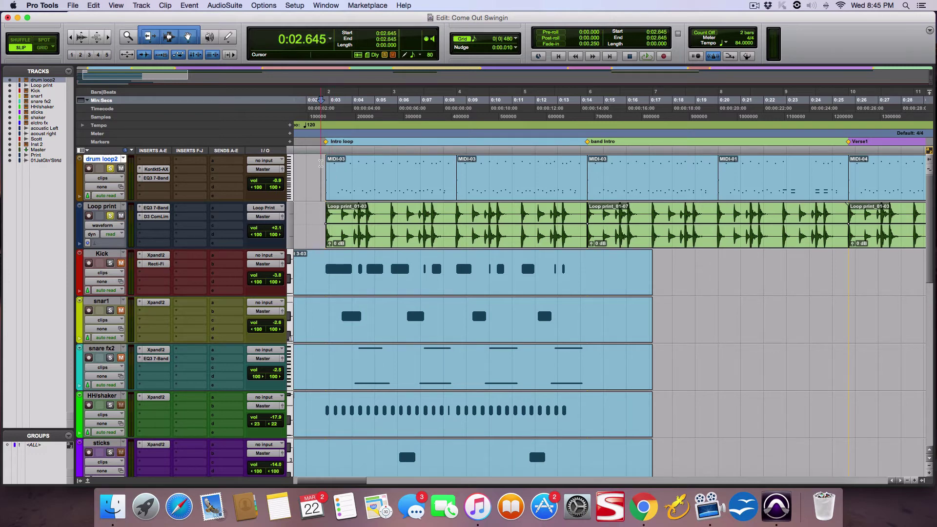
pyautogui.press('space')
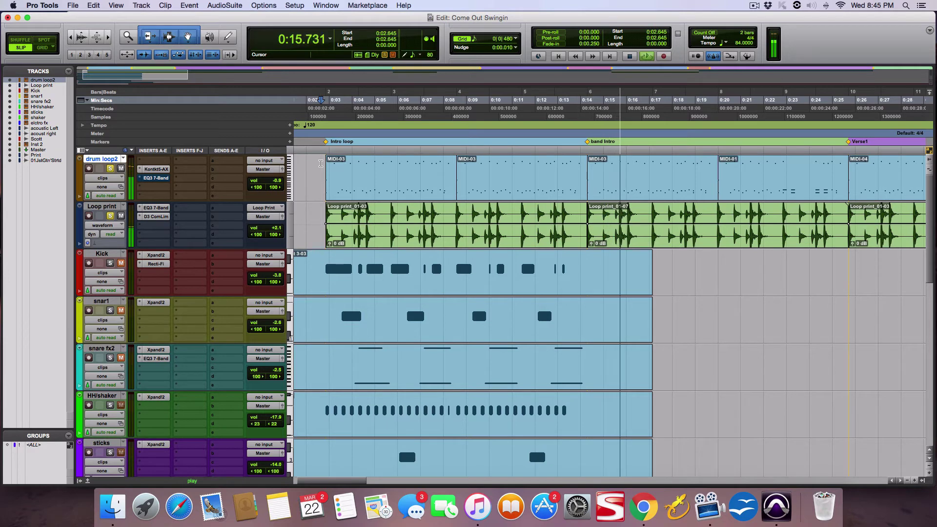
pyautogui.press('space')
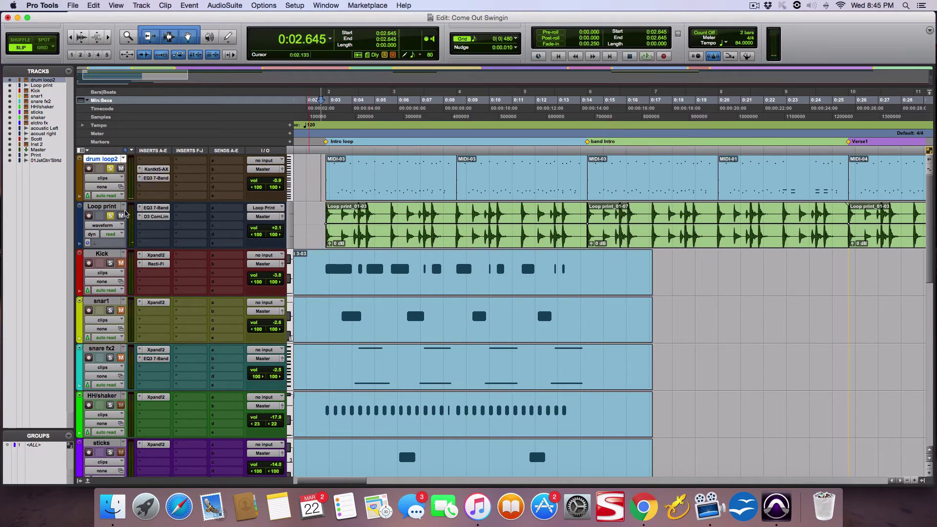
pyautogui.click(547, 176)
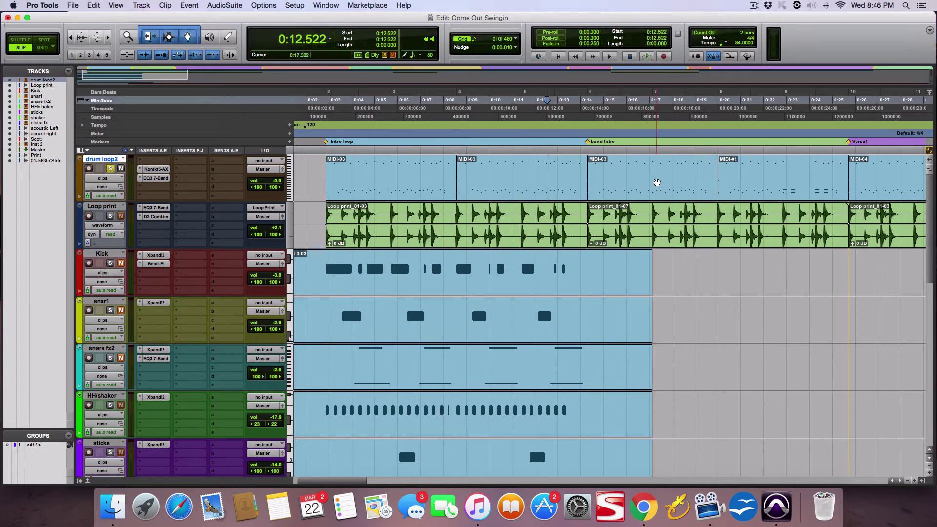
pyautogui.press('space')
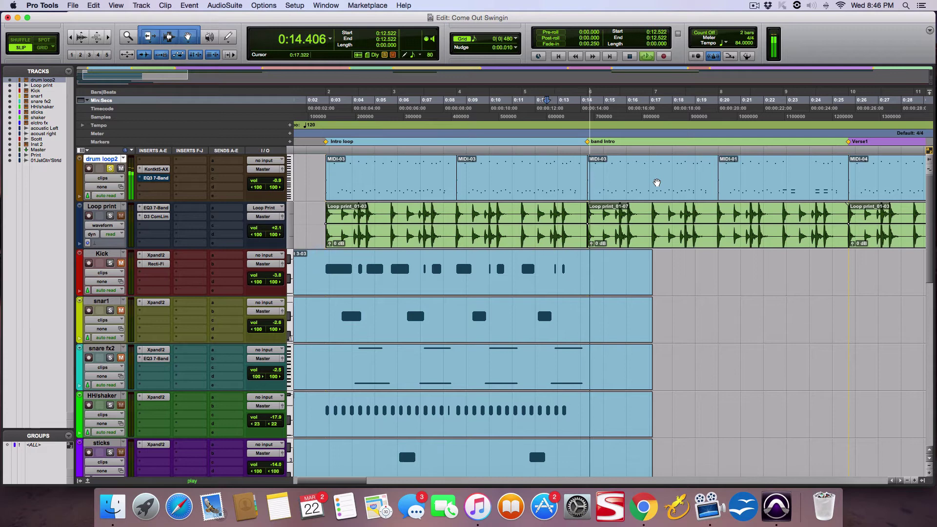
pyautogui.press('space')
pyautogui.click(156, 178)
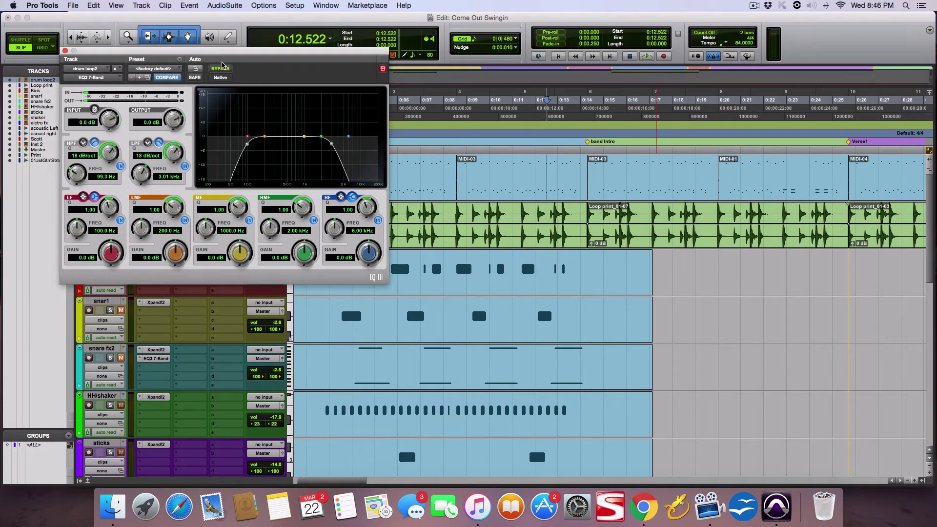
pyautogui.moveTo(235, 51); pyautogui.dragTo(497, 67)
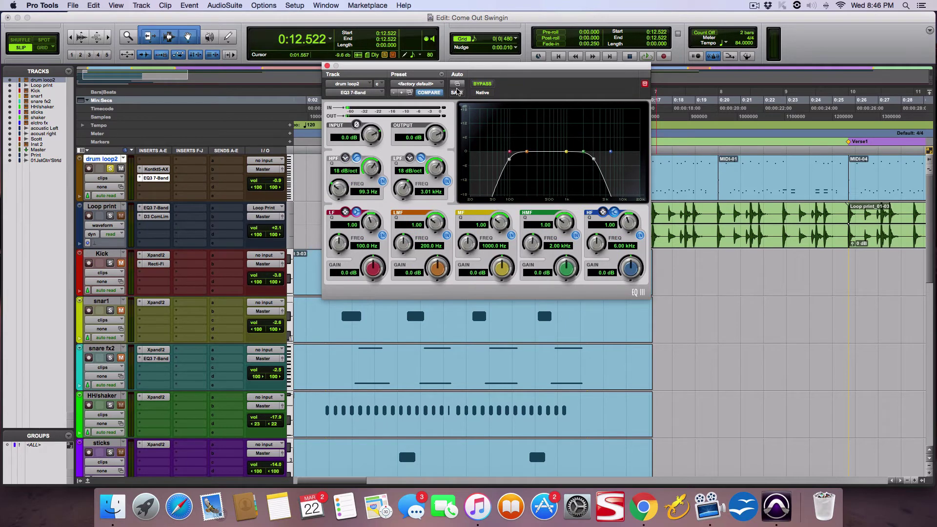
pyautogui.click(458, 85)
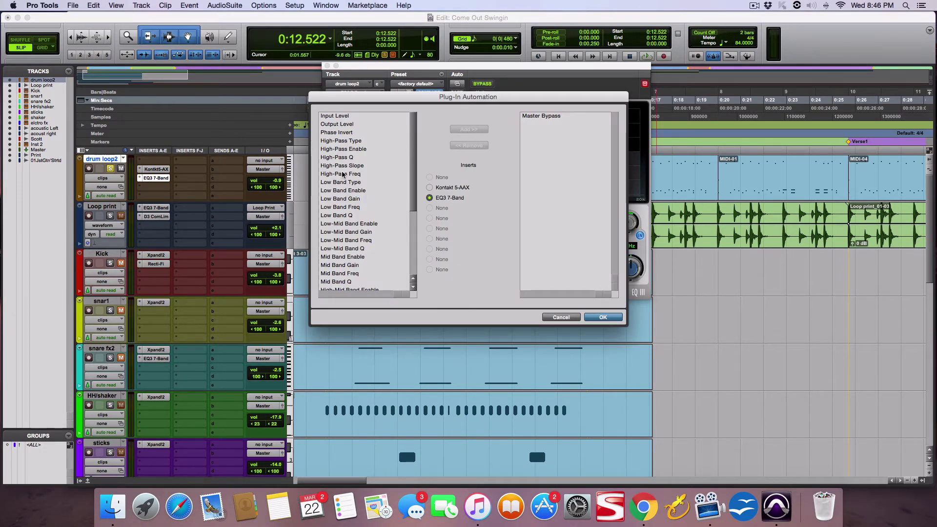
pyautogui.scroll(-2, 337, 257)
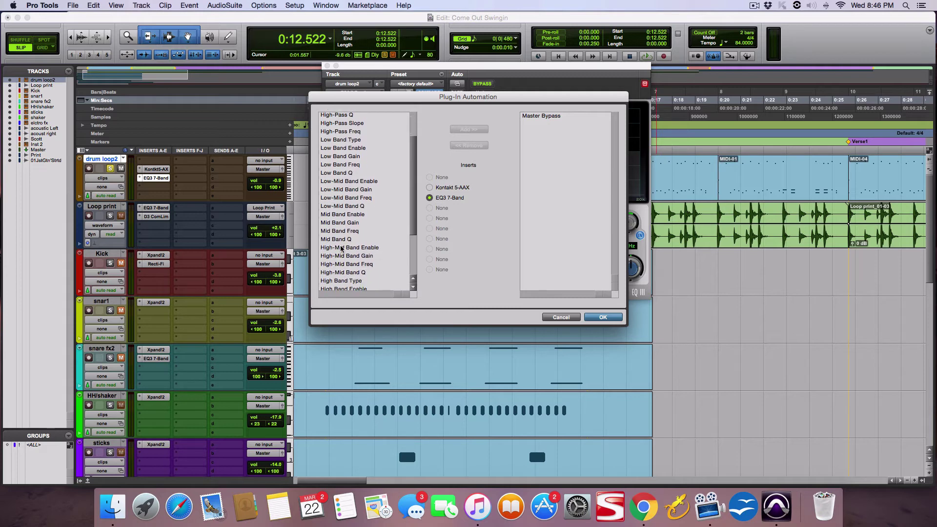
pyautogui.scroll(2, 342, 250)
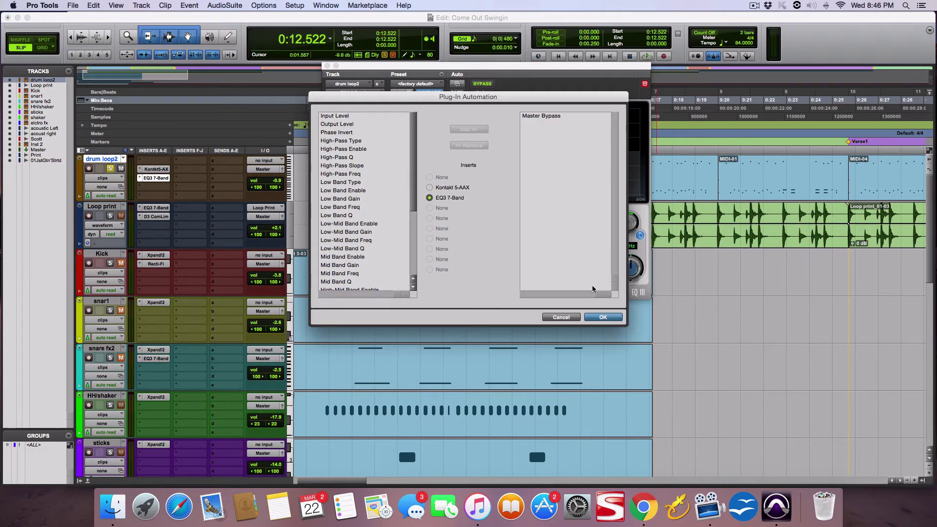
pyautogui.click(604, 317)
pyautogui.click(327, 66)
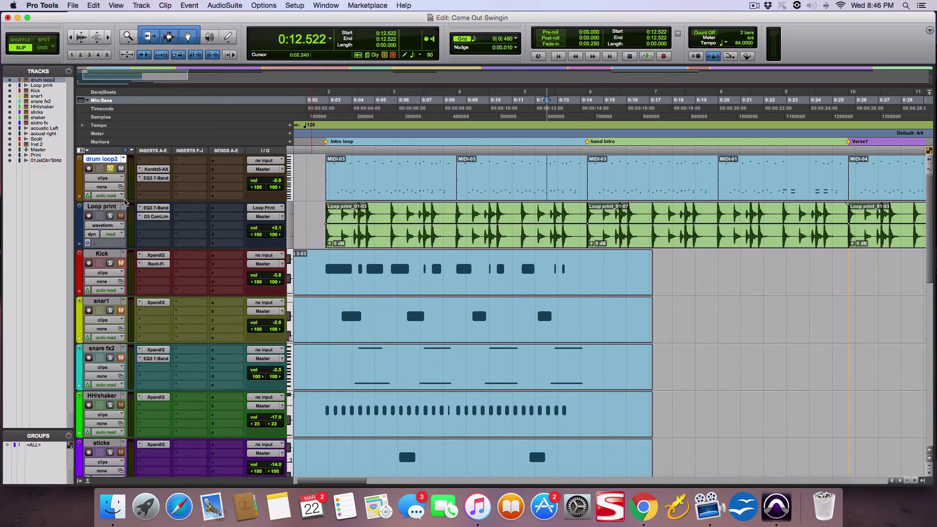
# Switch drum loop2's track view to the EQ3 7-Band Master Bypass automation lane.
pyautogui.click(121, 178)
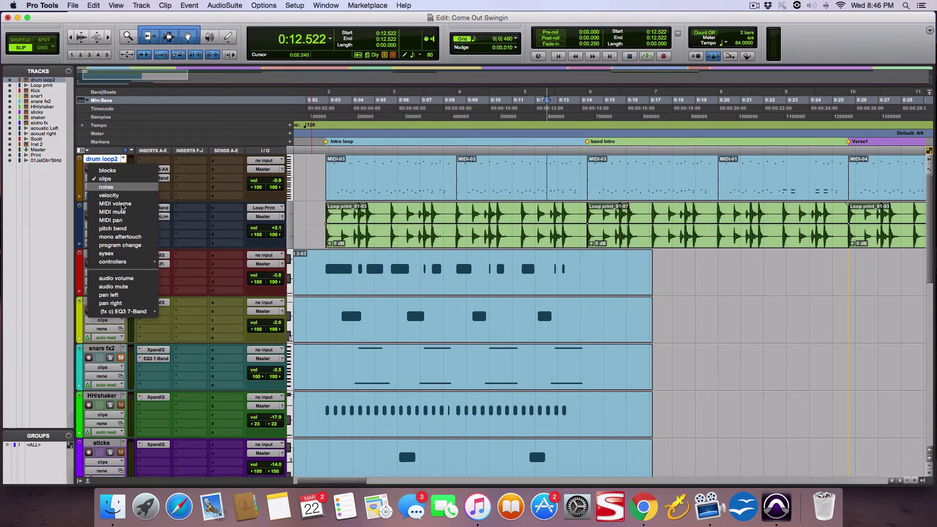
pyautogui.moveTo(121, 312)
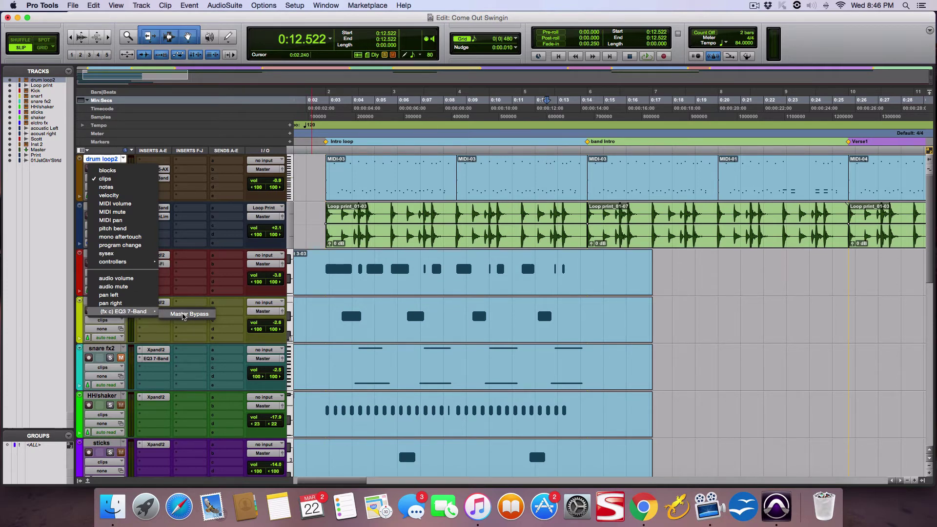
pyautogui.click(188, 314)
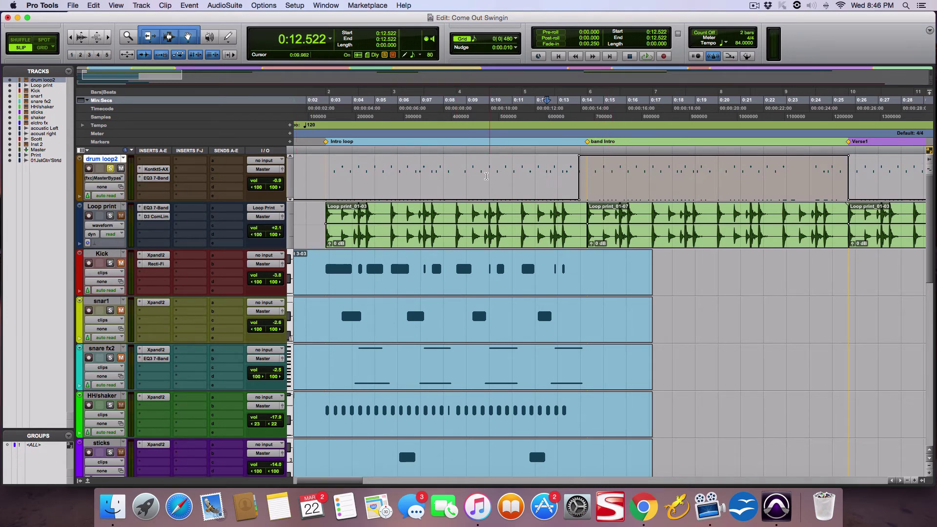
# Open drum loop2's EQ3 7-Band with its high- and low-pass filters engaged, then close it.
pyautogui.click(486, 176)
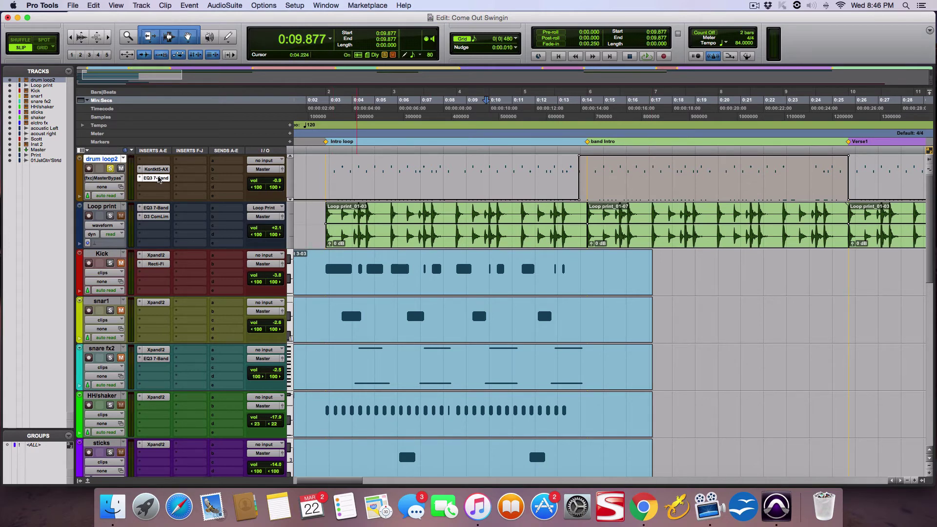
pyautogui.click(158, 179)
pyautogui.click(668, 176)
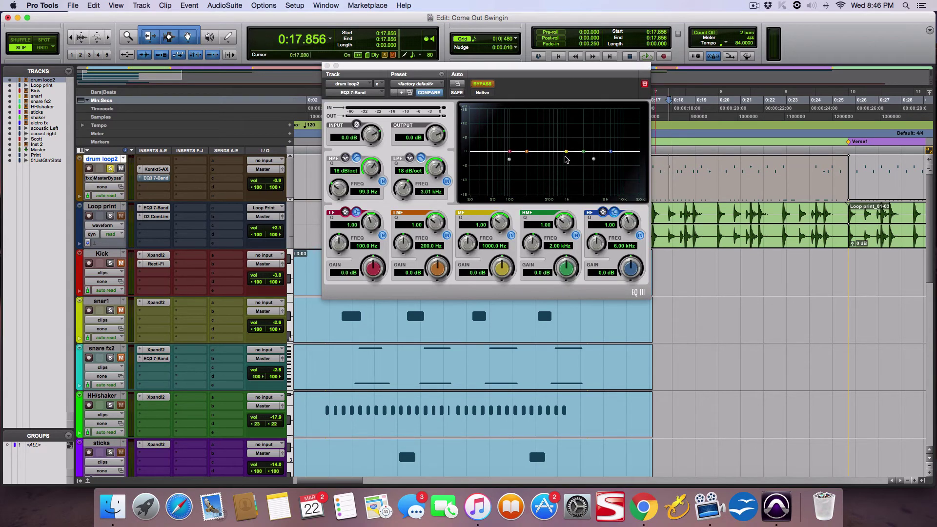
pyautogui.moveTo(487, 65); pyautogui.dragTo(234, 61)
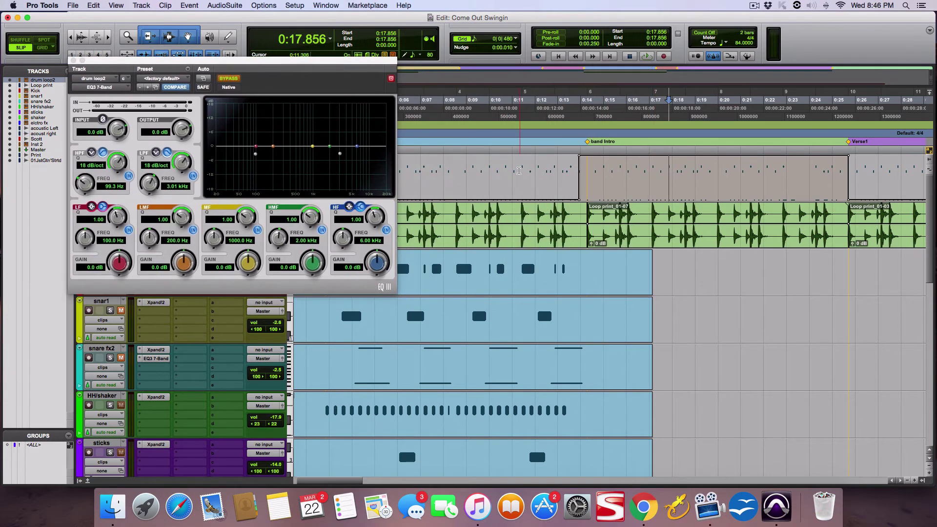
pyautogui.click(519, 171)
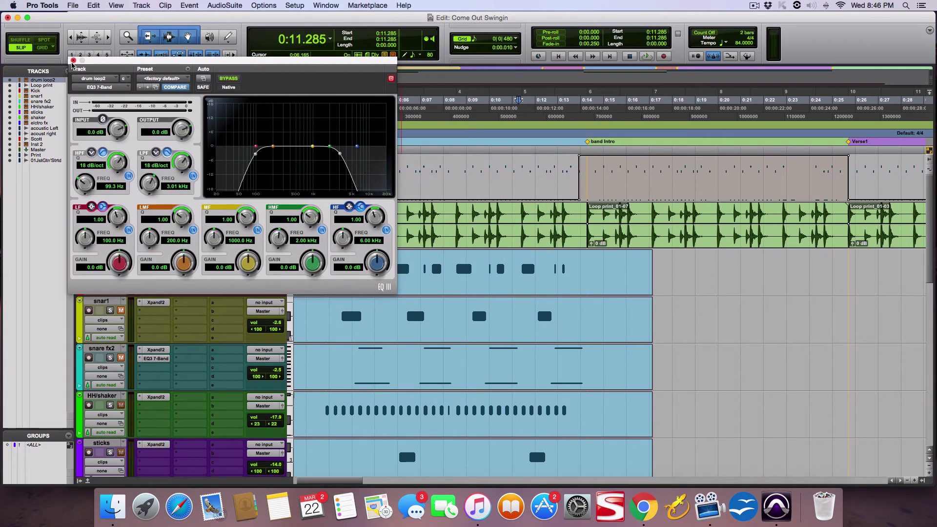
pyautogui.click(73, 60)
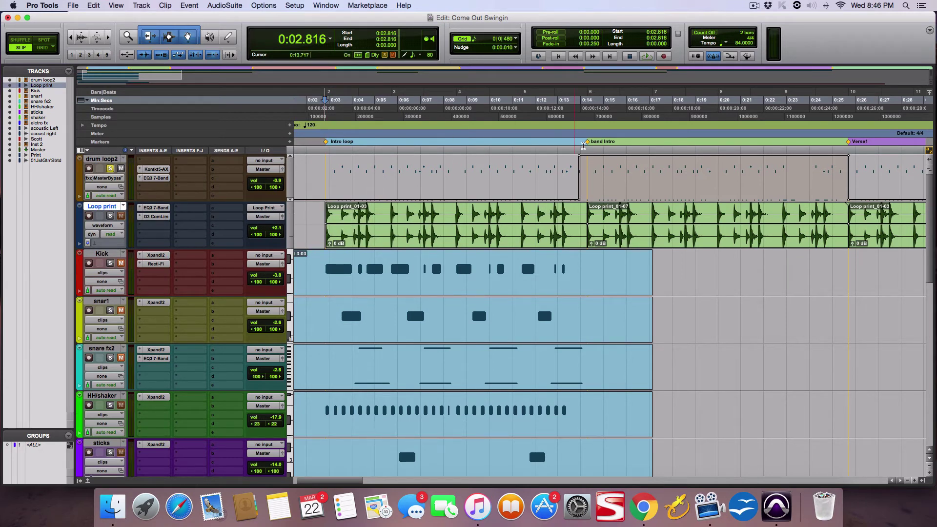
pyautogui.click(576, 168)
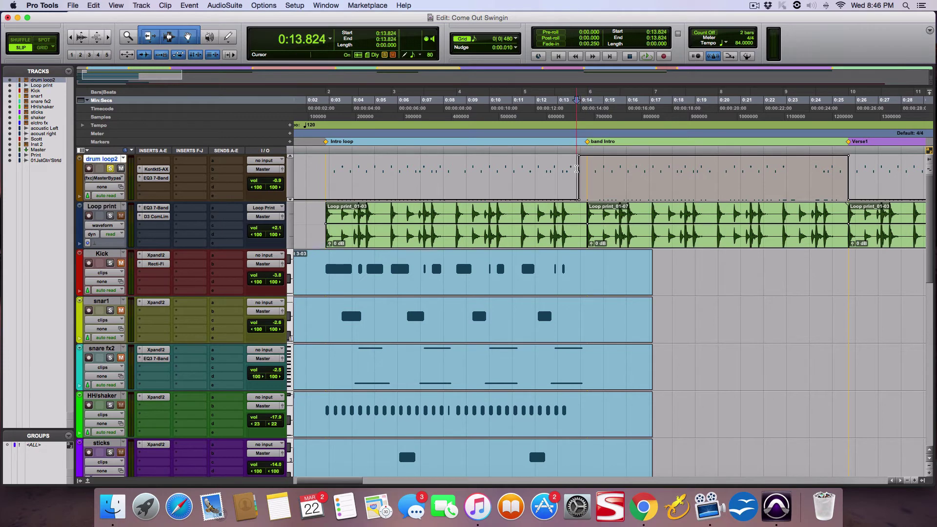
pyautogui.press('space')
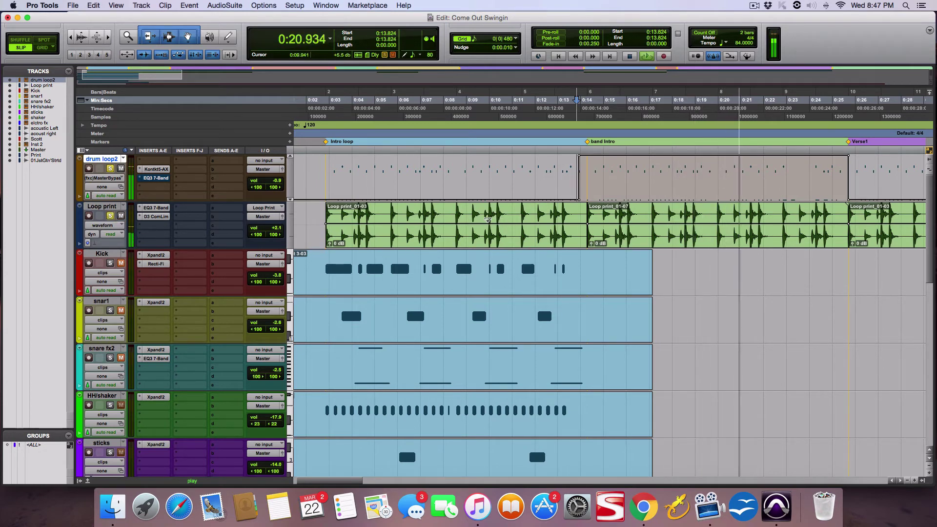
pyautogui.press('space')
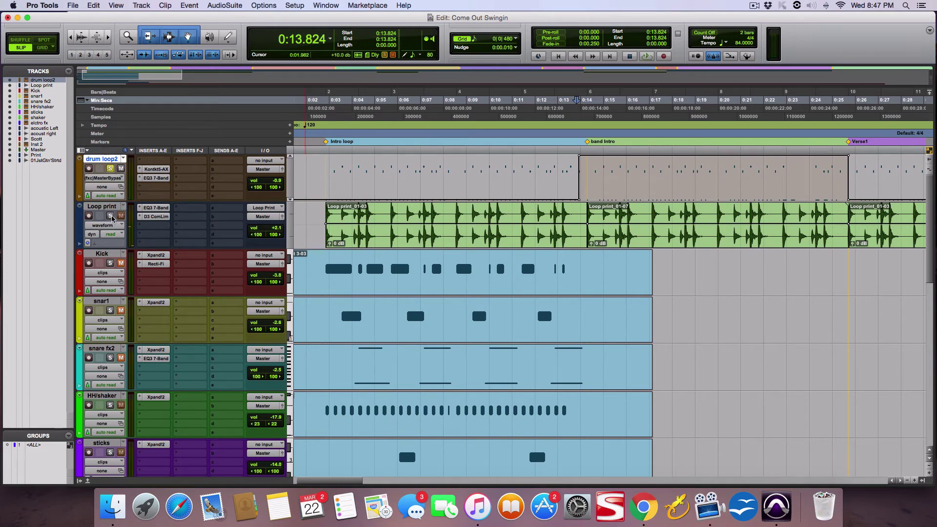
pyautogui.scroll(-2, 350, 234)
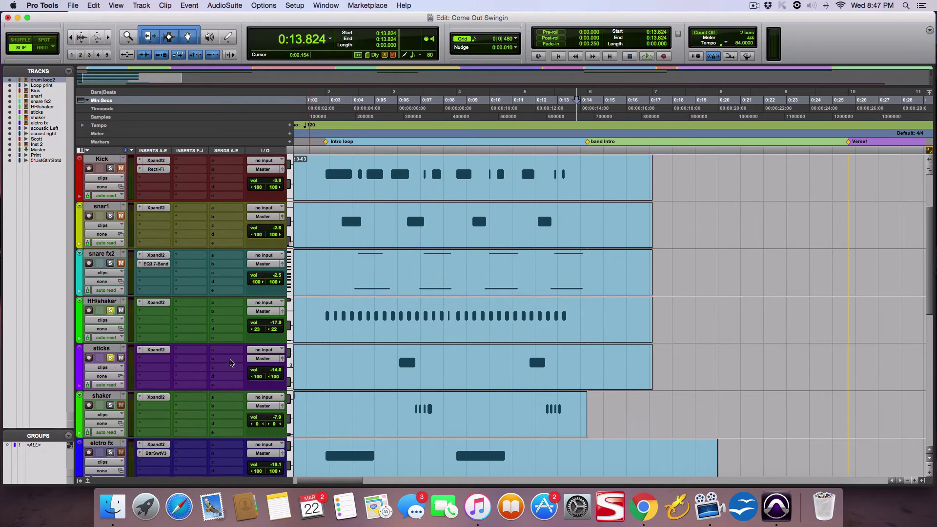
pyautogui.scroll(-2, 231, 363)
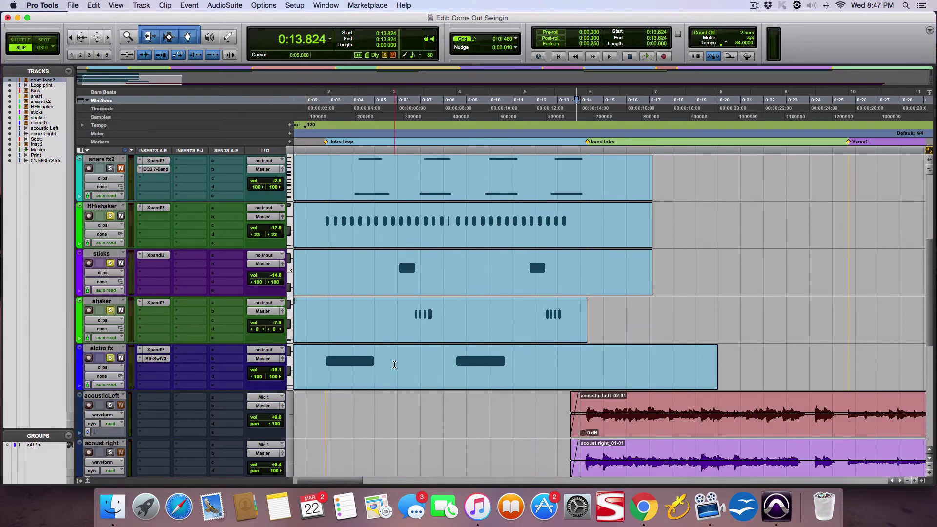
pyautogui.hscroll(5, 317, 373)
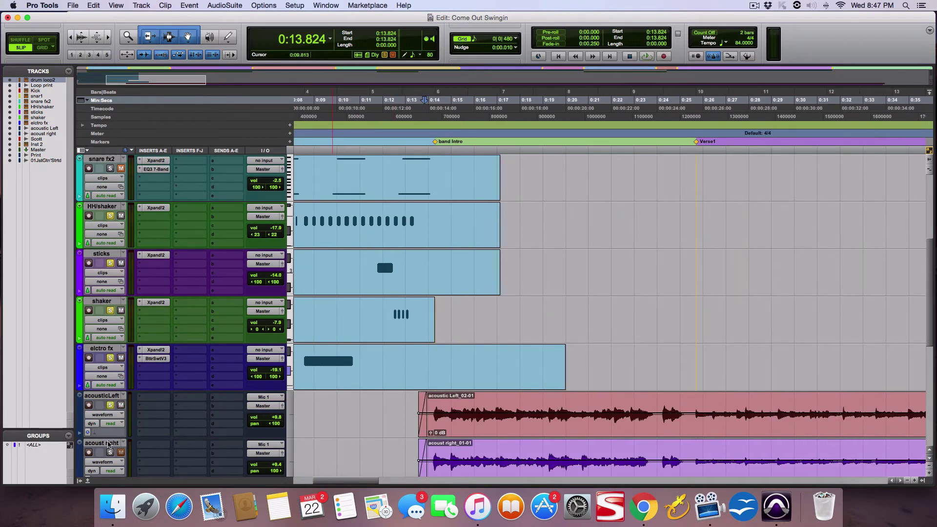
pyautogui.hscroll(-6, 363, 389)
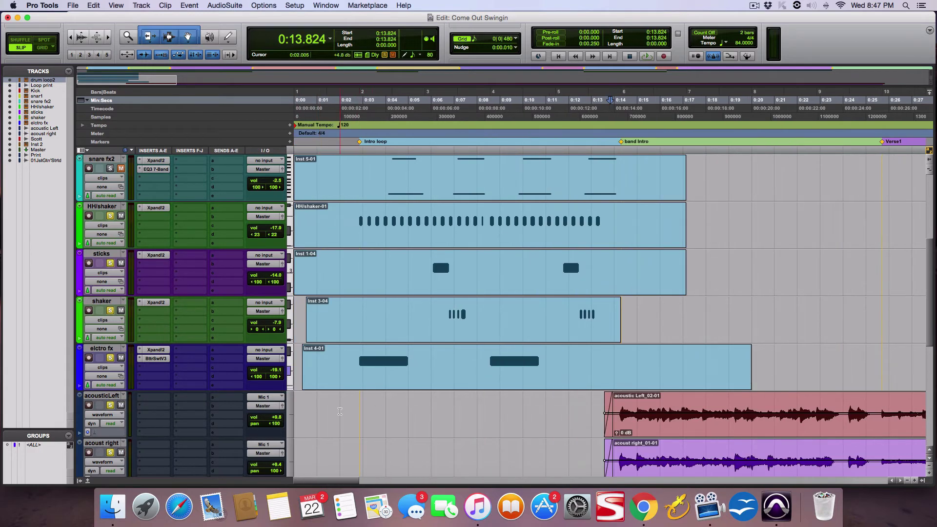
pyautogui.click(356, 405)
pyautogui.press('space')
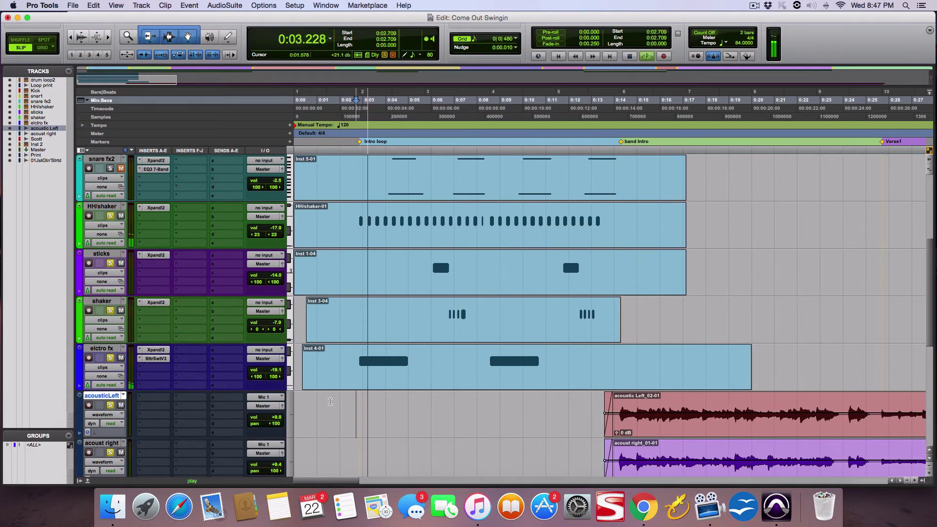
pyautogui.scroll(-4, 388, 397)
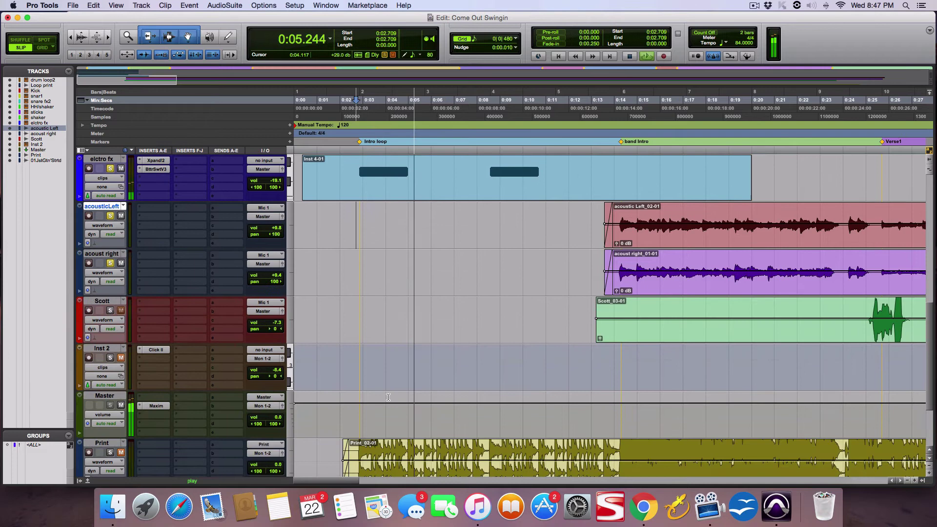
pyautogui.press('super+bracketleft')
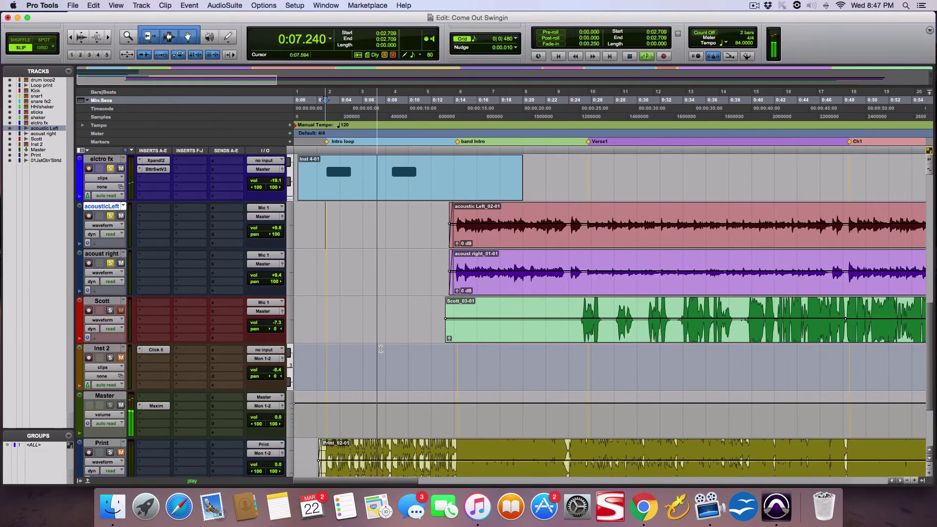
pyautogui.scroll(2, 381, 348)
pyautogui.press('super+alt+bracketleft')
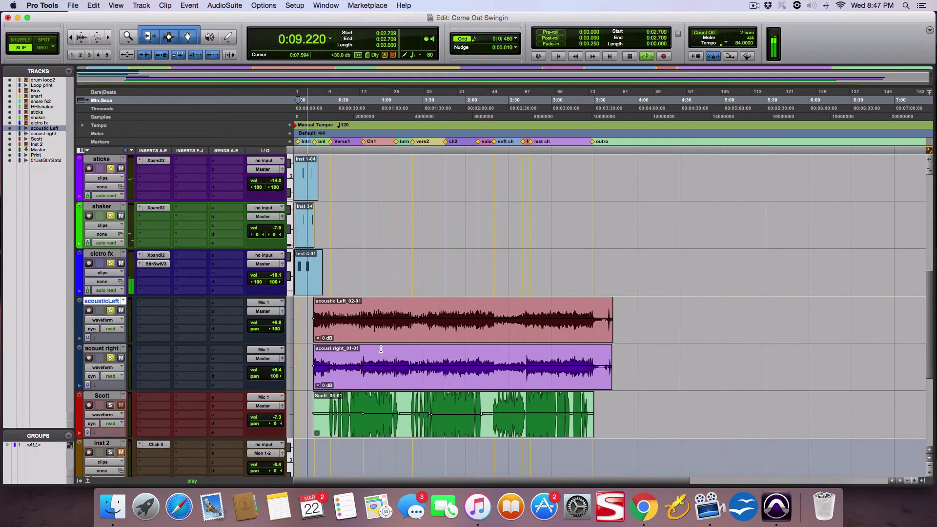
pyautogui.press('super+bracketright')
pyautogui.press('super+bracketright')
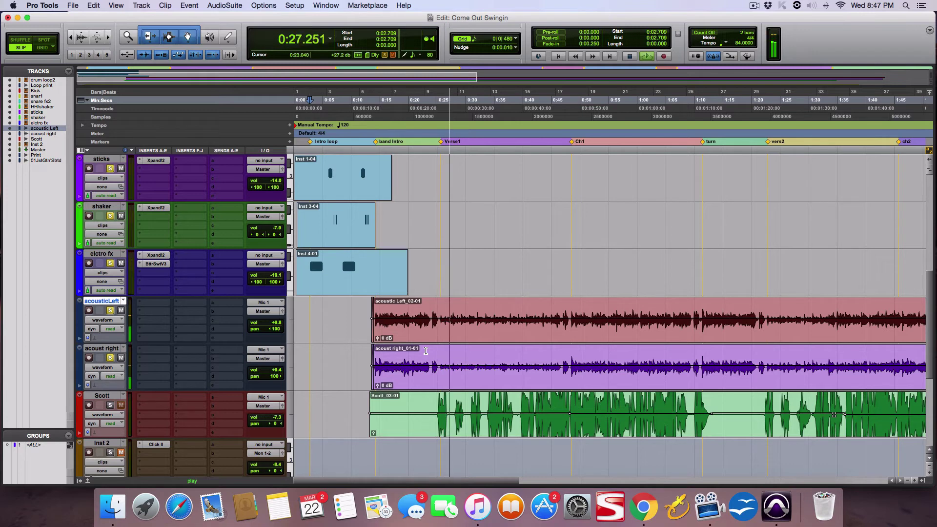
pyautogui.scroll(6, 425, 350)
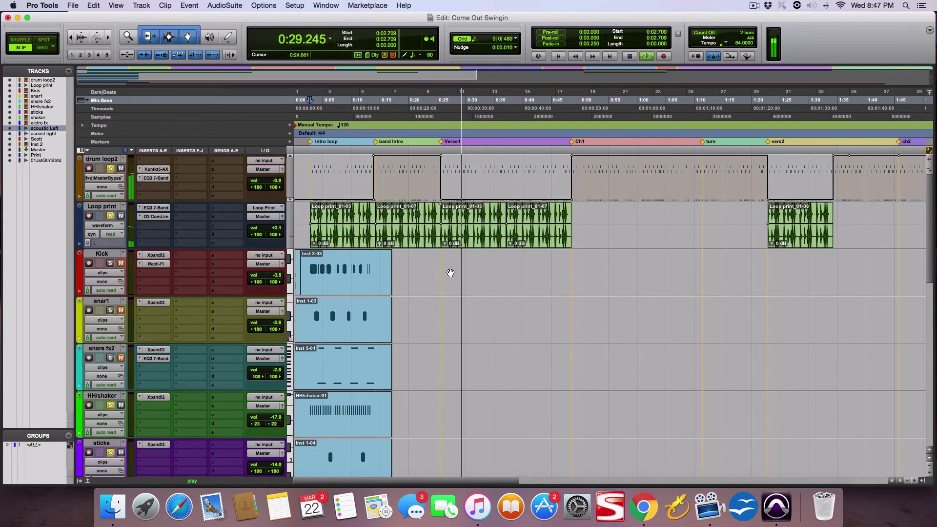
pyautogui.click(476, 178)
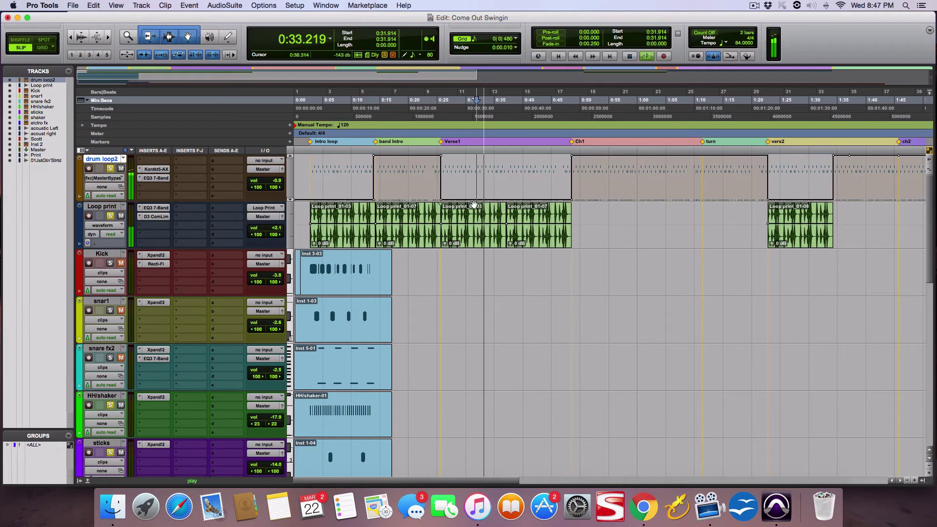
pyautogui.hscroll(3, 572, 304)
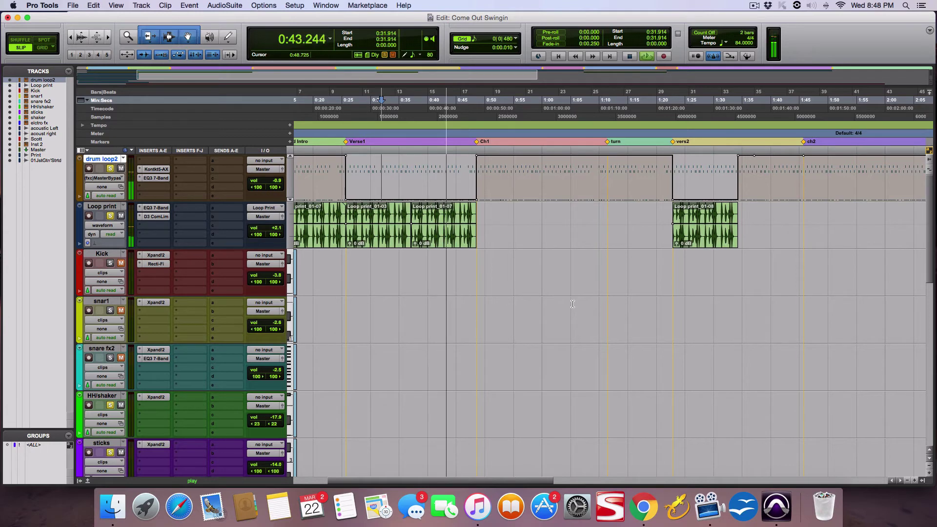
pyautogui.hscroll(5, 572, 303)
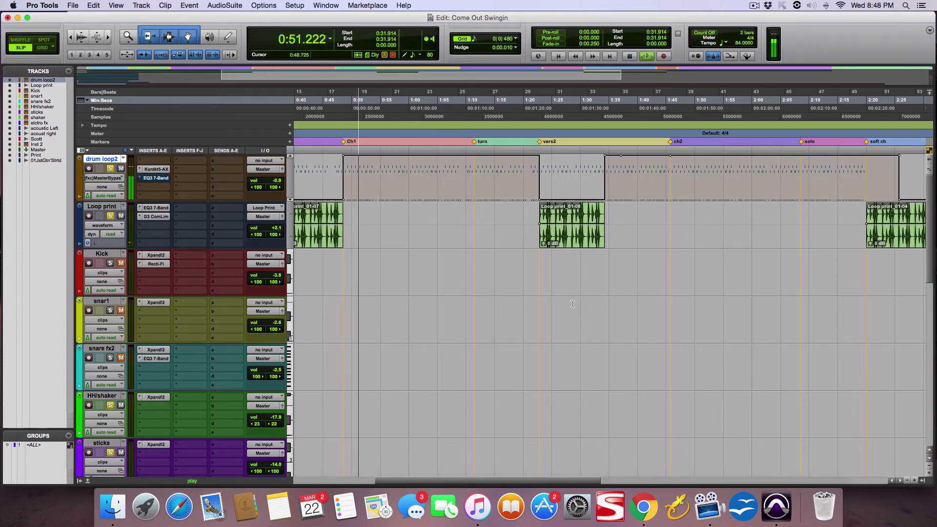
# Stop playback, shrink waveform height, and set the start point to 0:23.978 in the Scott vocal clip.
pyautogui.press('space')
pyautogui.scroll(-3, 410, 284)
pyautogui.scroll(-7, 411, 283)
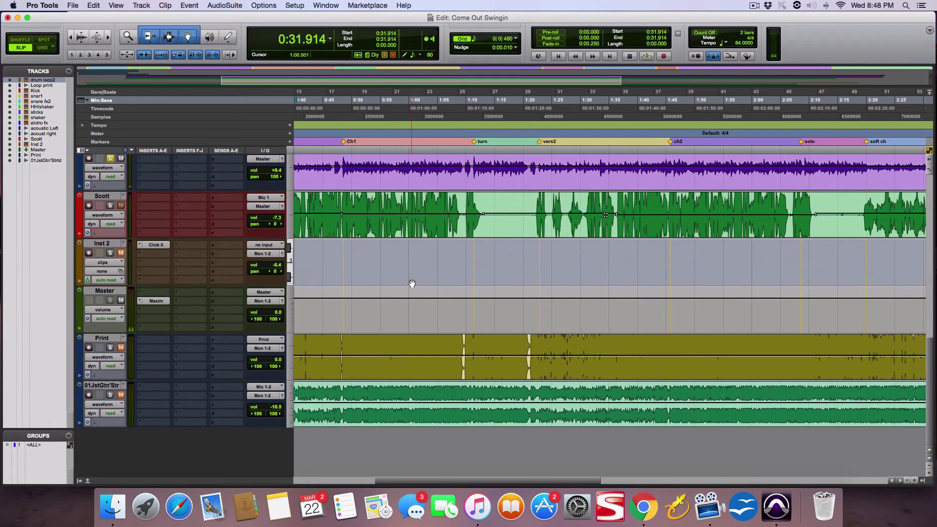
pyautogui.hscroll(-8, 411, 284)
pyautogui.scroll(1, 412, 283)
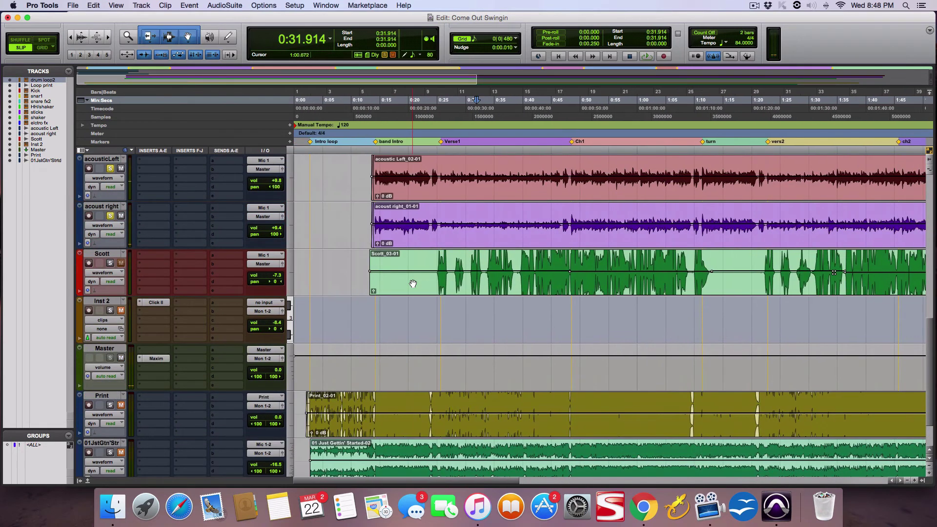
pyautogui.scroll(2, 413, 284)
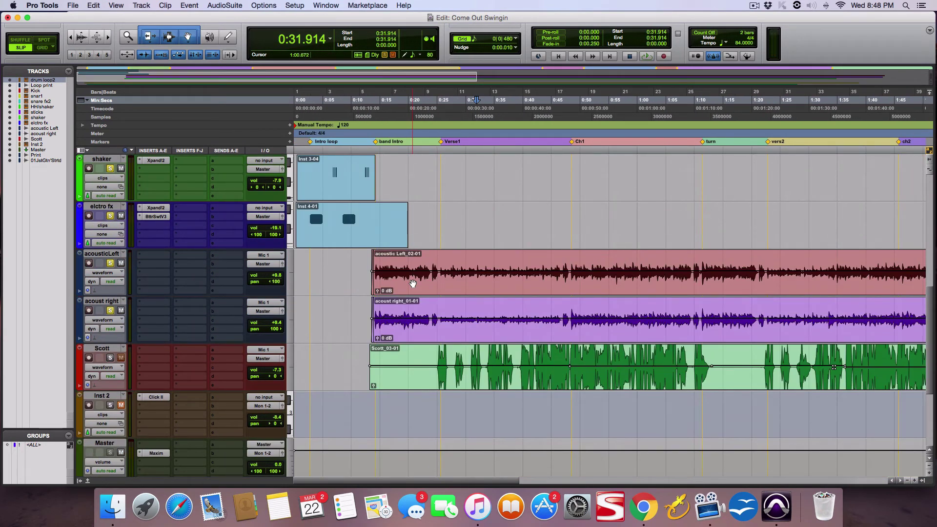
pyautogui.press('super+alt+bracketleft')
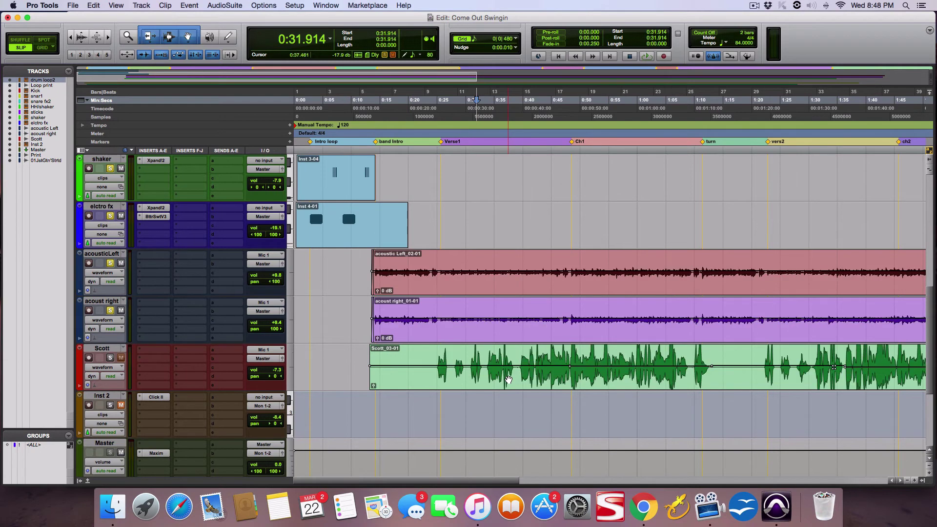
pyautogui.click(430, 358)
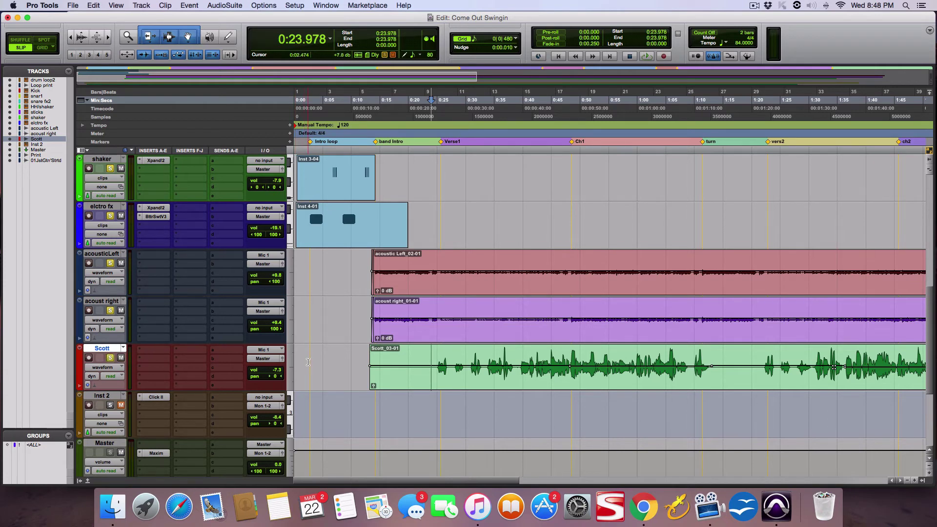
# Play from 0:23.978 while trying vocal levels, settling back at -2.7 dB.
pyautogui.press('space')
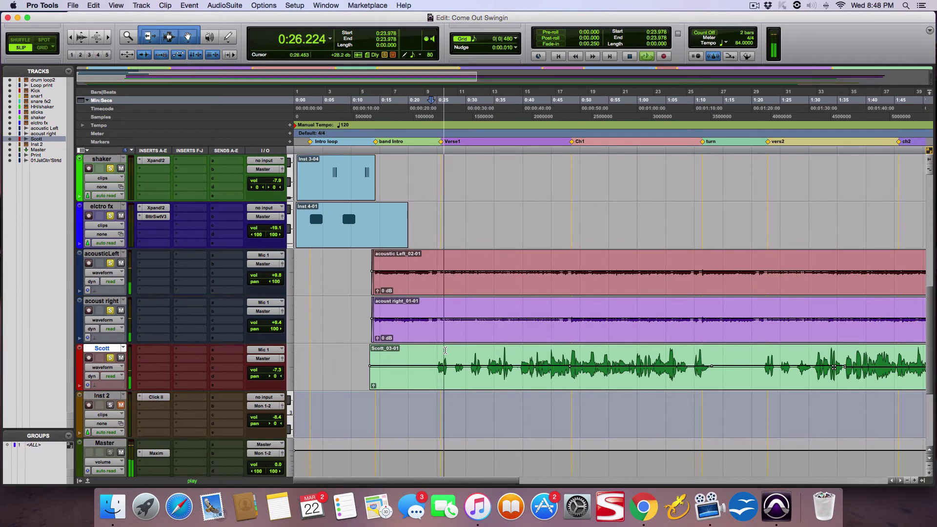
pyautogui.moveTo(275, 372); pyautogui.dragTo(273, 372)
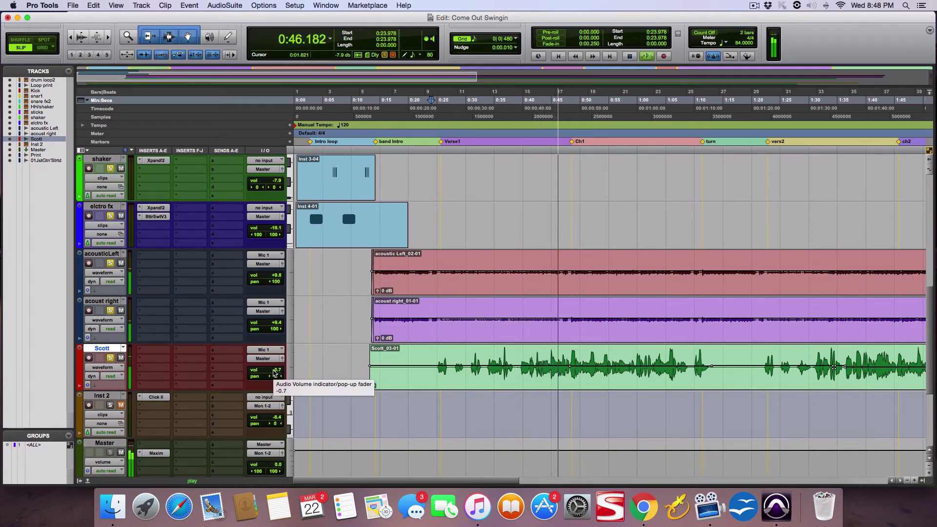
pyautogui.moveTo(273, 373); pyautogui.dragTo(274, 374)
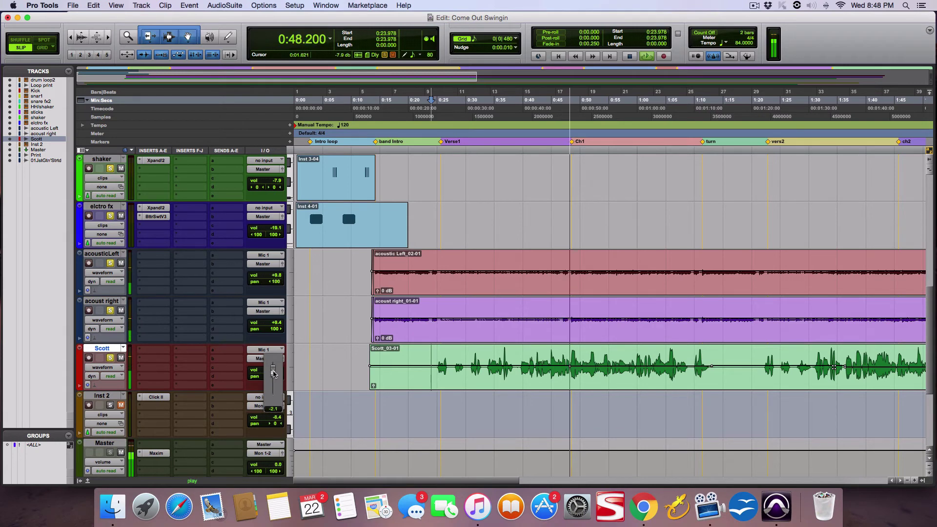
pyautogui.moveTo(274, 374); pyautogui.dragTo(274, 374)
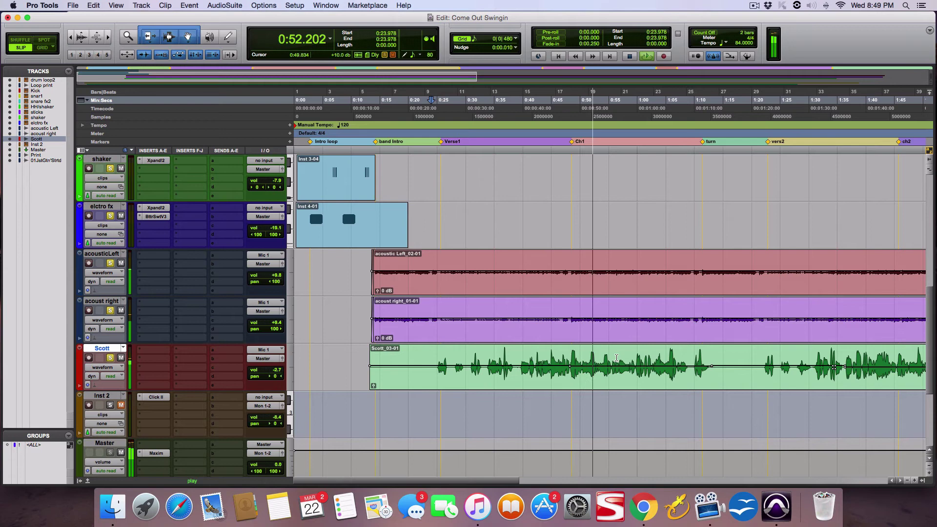
# Raise the Scott vocal volume from -2.7 to -2.0 dB while the song plays.
pyautogui.hscroll(5, 542, 360)
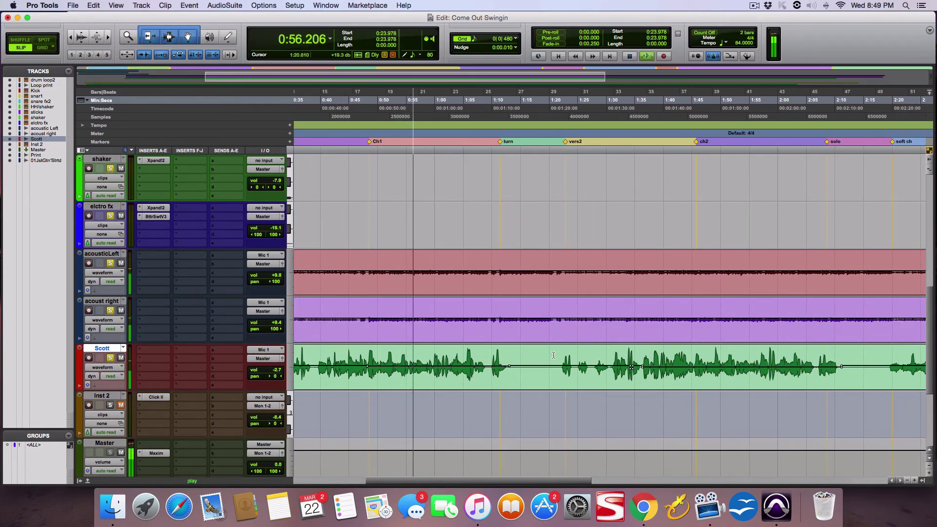
pyautogui.click(275, 373)
pyautogui.moveTo(275, 374); pyautogui.dragTo(275, 371)
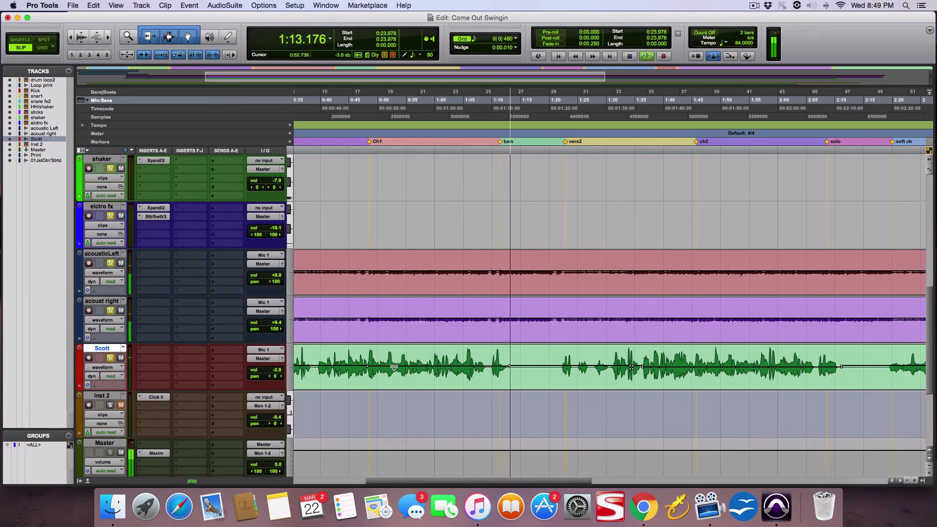
pyautogui.hscroll(3, 393, 368)
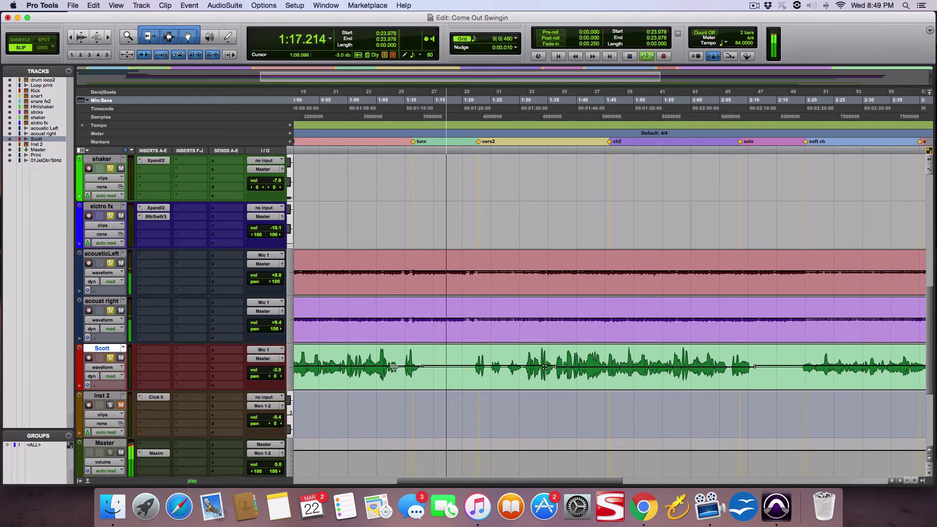
pyautogui.hscroll(2, 393, 368)
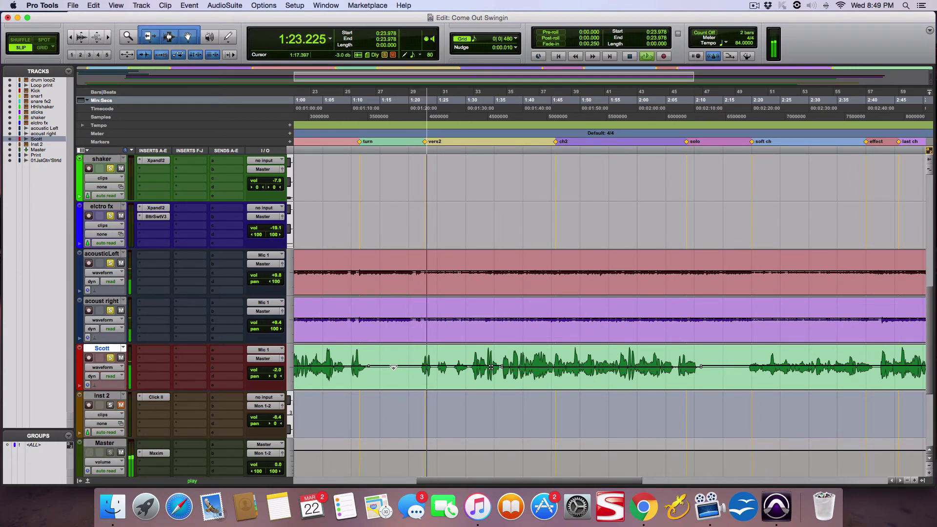
# Stop playback and set a new start point at 1:21.749 on the drum loop2 track.
pyautogui.press('space')
pyautogui.scroll(5, 259, 416)
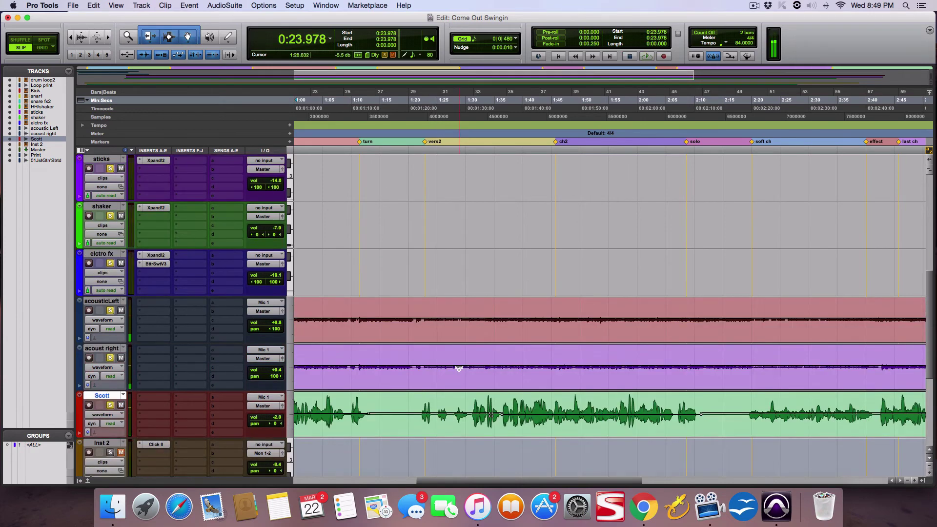
pyautogui.scroll(-3, 249, 414)
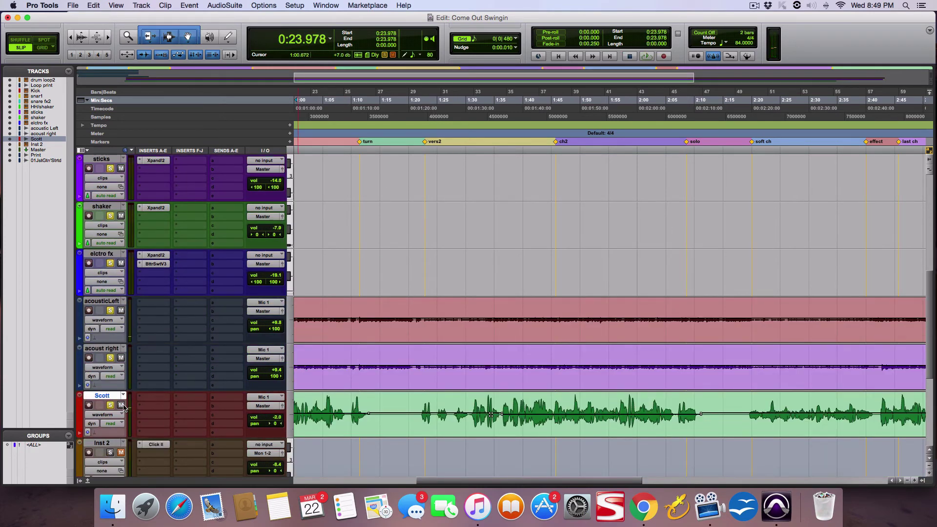
pyautogui.scroll(8, 444, 402)
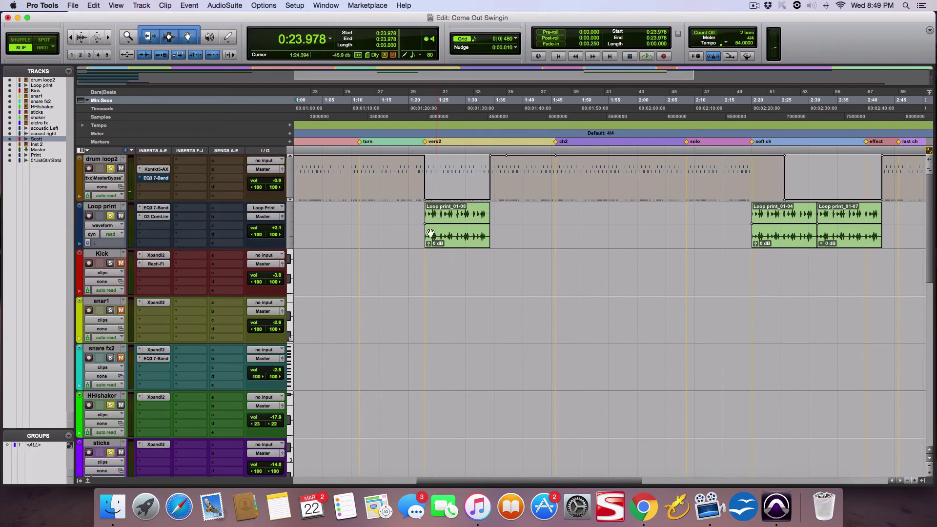
pyautogui.click(418, 174)
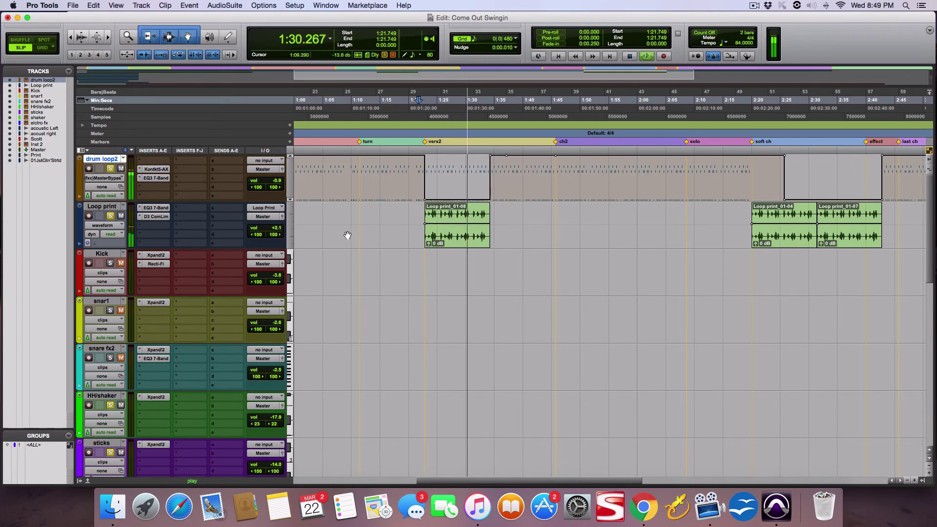
# Follow playback through the later Loop print clips, then stop back at 1:21.749.
pyautogui.hscroll(5, 347, 235)
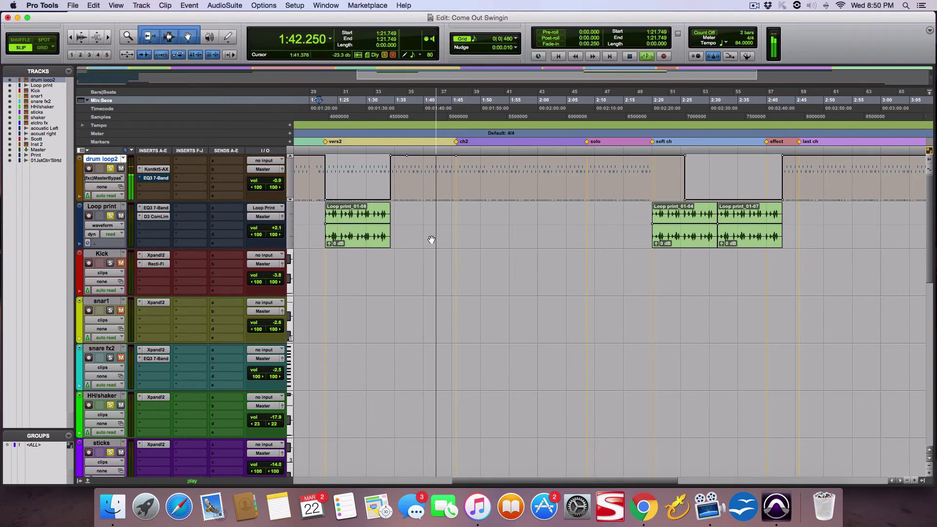
pyautogui.hscroll(5, 433, 239)
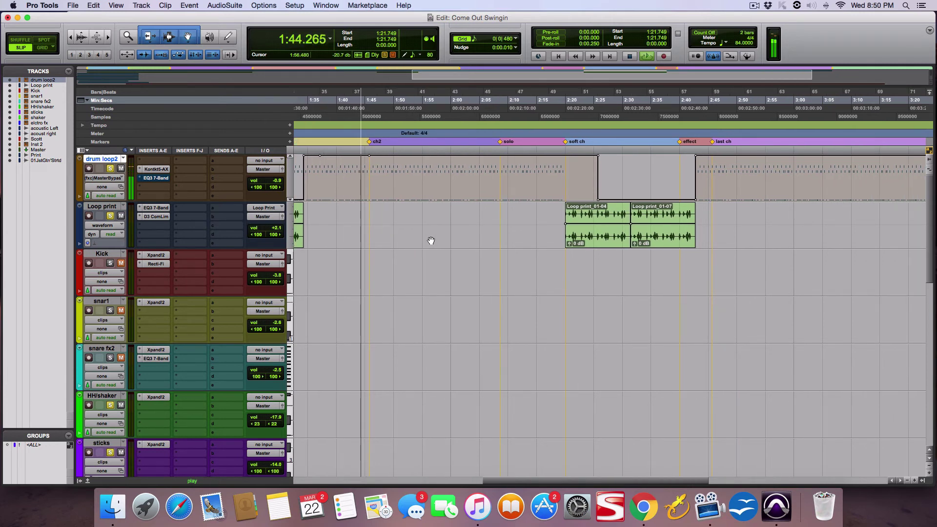
pyautogui.press('space')
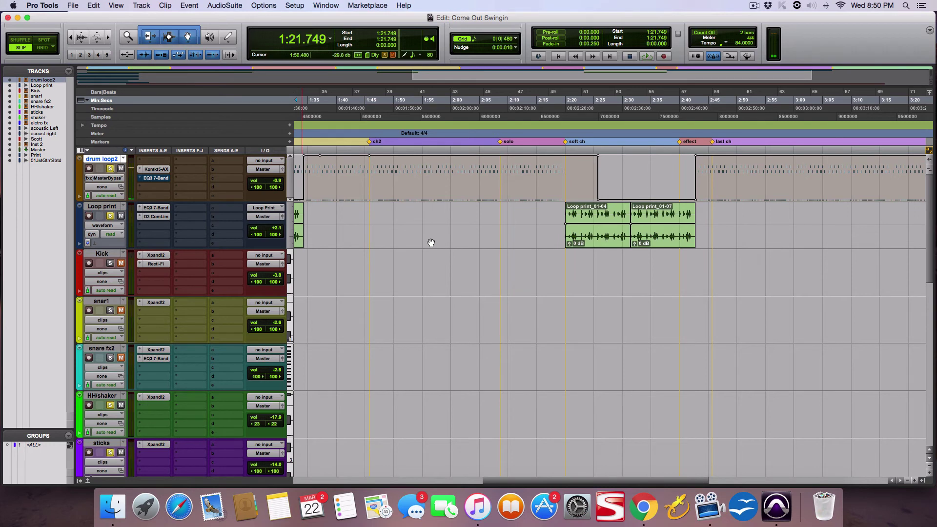
pyautogui.hscroll(5, 430, 234)
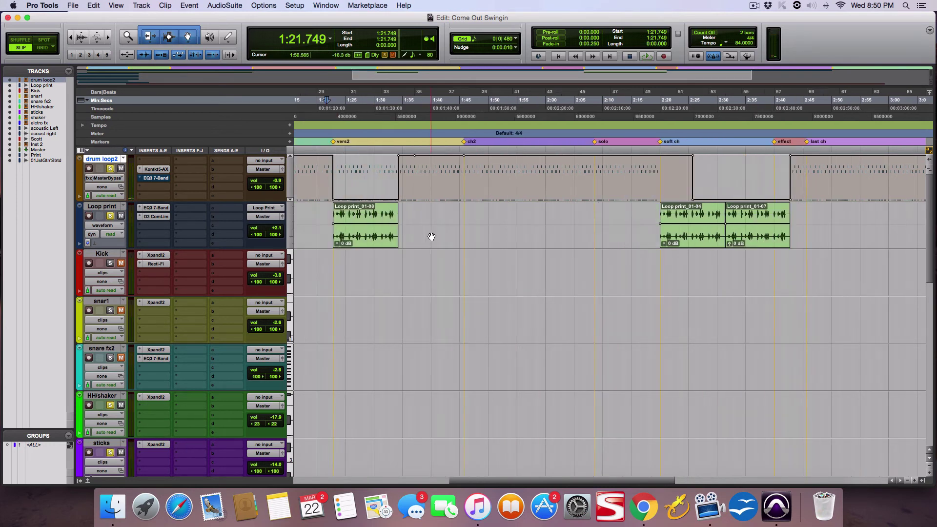
pyautogui.hscroll(-20, 431, 237)
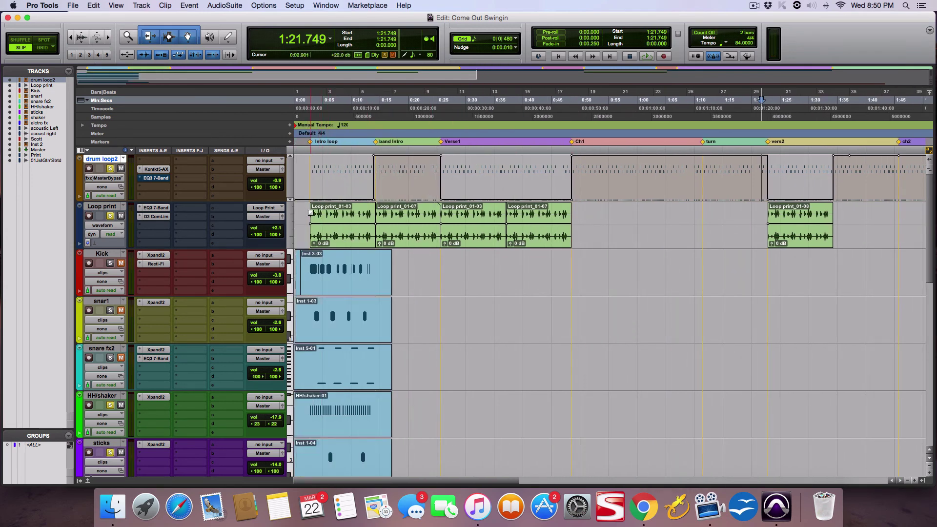
pyautogui.hscroll(3, 310, 213)
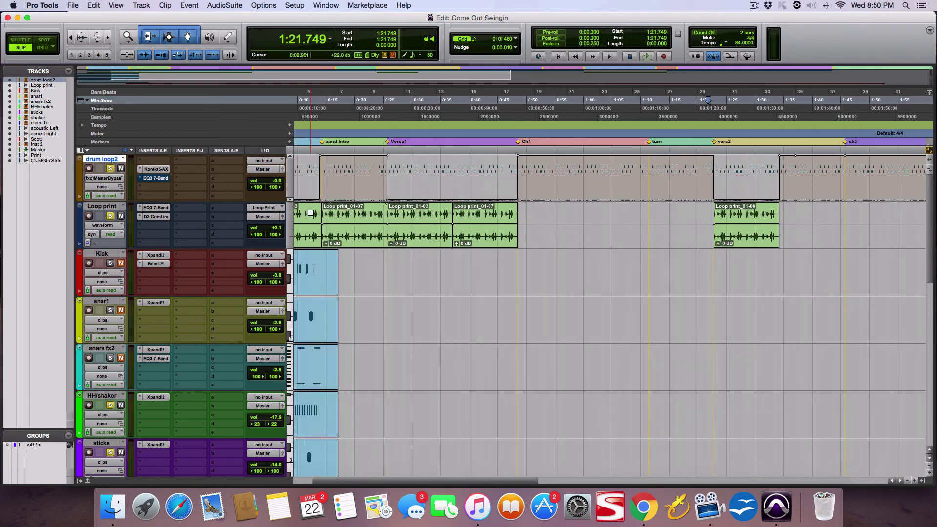
pyautogui.hscroll(-3, 310, 212)
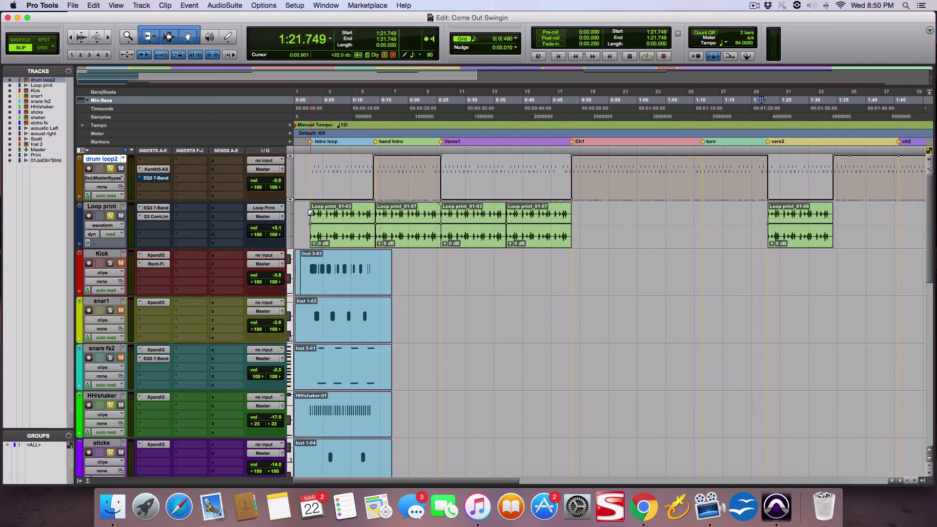
pyautogui.hscroll(5, 313, 212)
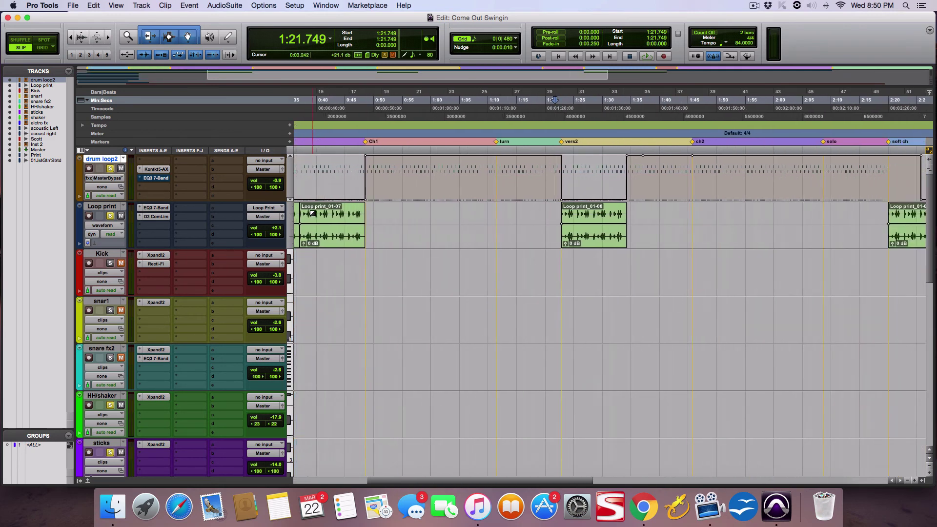
pyautogui.hscroll(-5, 313, 211)
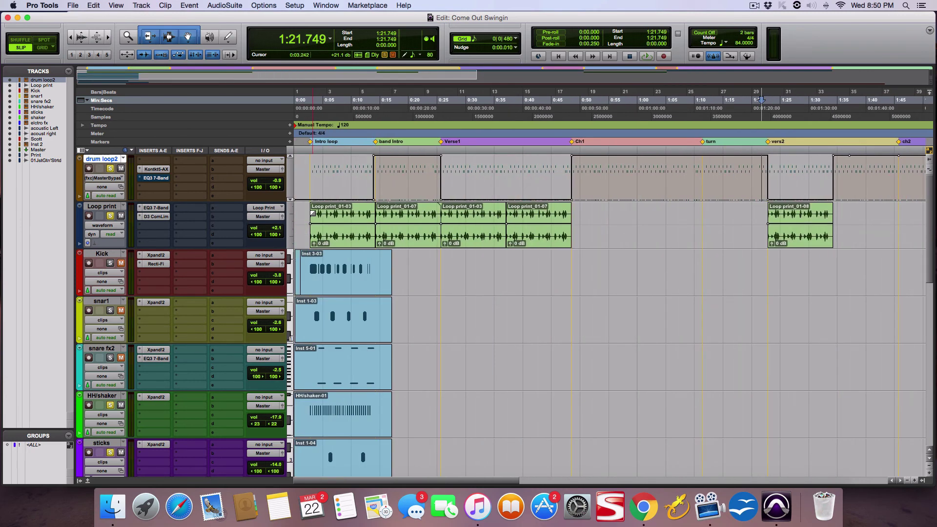
pyautogui.hscroll(10, 313, 213)
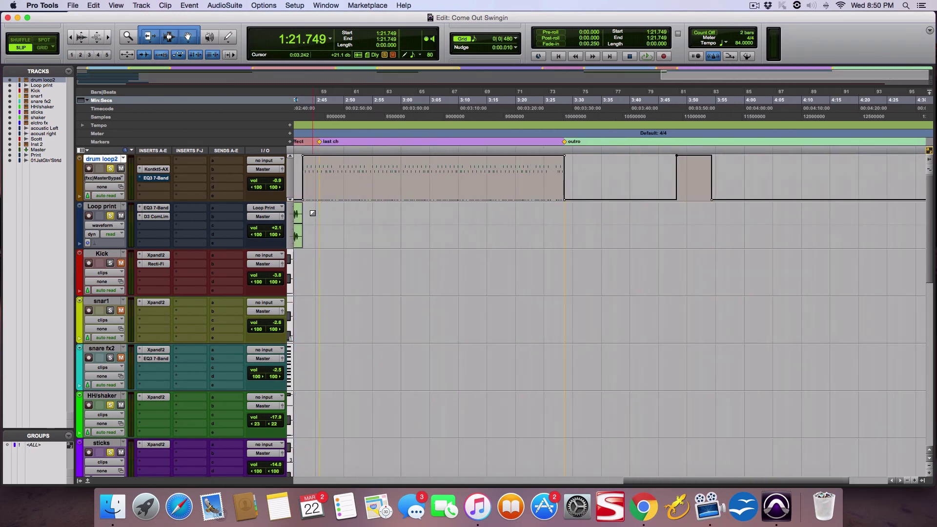
pyautogui.hscroll(-5, 313, 213)
pyautogui.hscroll(5, 313, 213)
pyautogui.hscroll(-3, 312, 213)
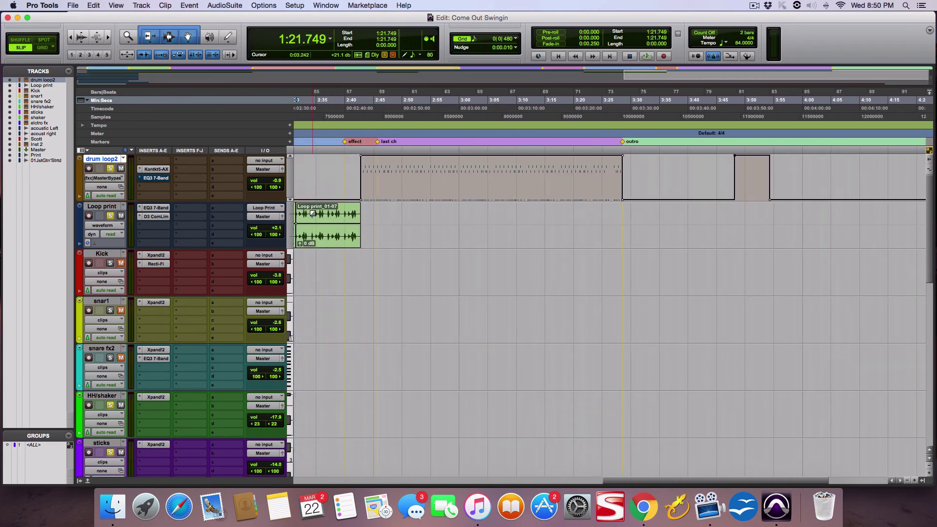
pyautogui.hscroll(-10, 313, 213)
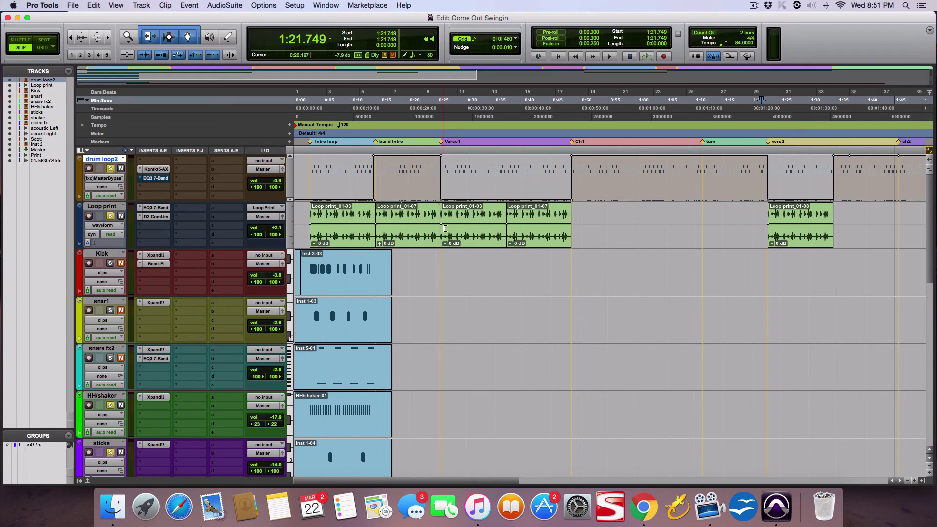
pyautogui.hscroll(10, 447, 215)
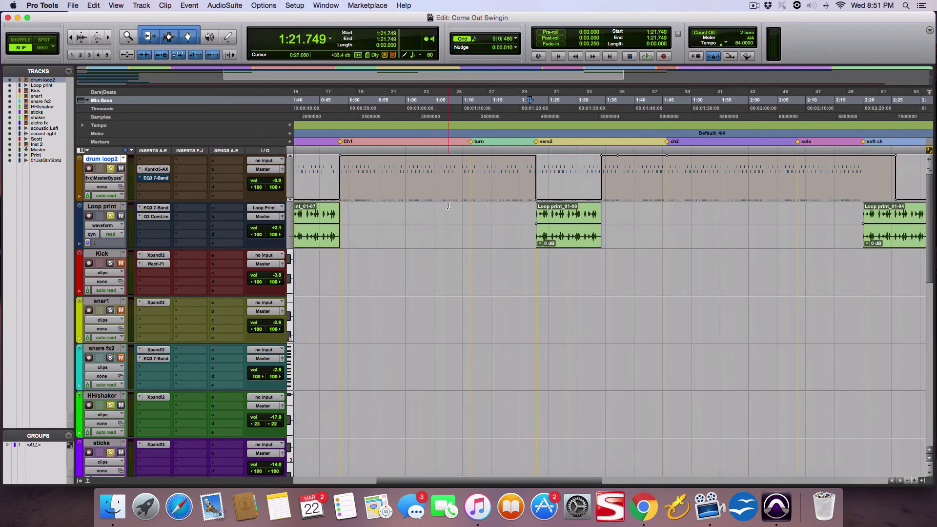
pyautogui.hscroll(-10, 449, 205)
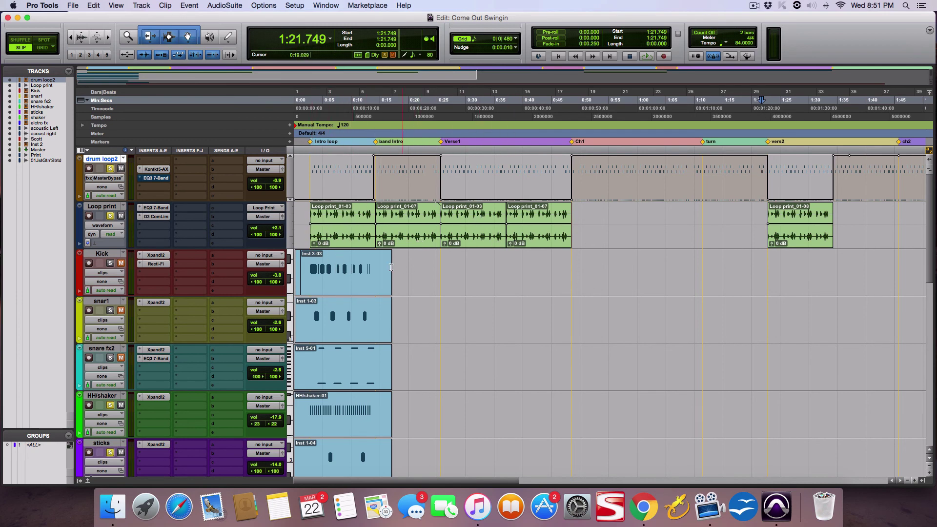
pyautogui.scroll(-4, 360, 268)
pyautogui.scroll(4, 371, 234)
pyautogui.hscroll(3, 570, 217)
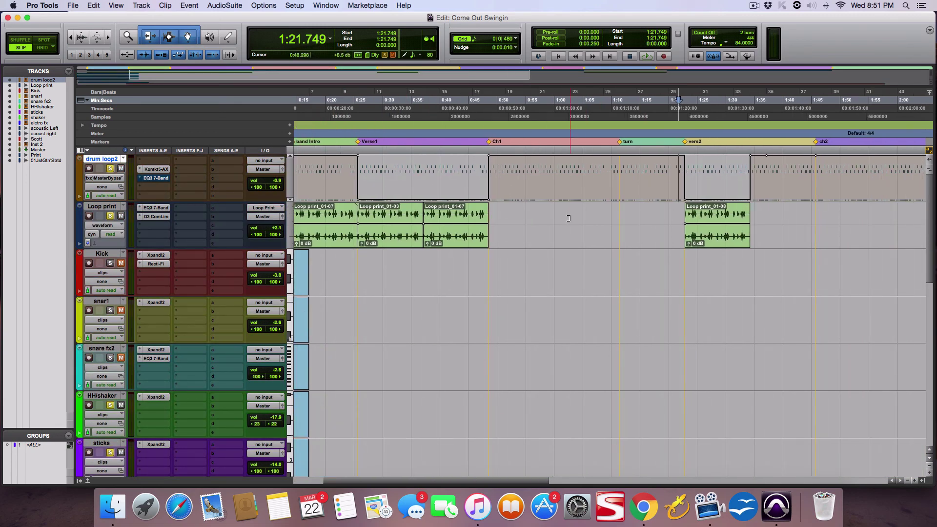
pyautogui.scroll(-1, 534, 220)
pyautogui.scroll(1, 535, 223)
pyautogui.hscroll(-3, 535, 222)
pyautogui.scroll(-6, 535, 223)
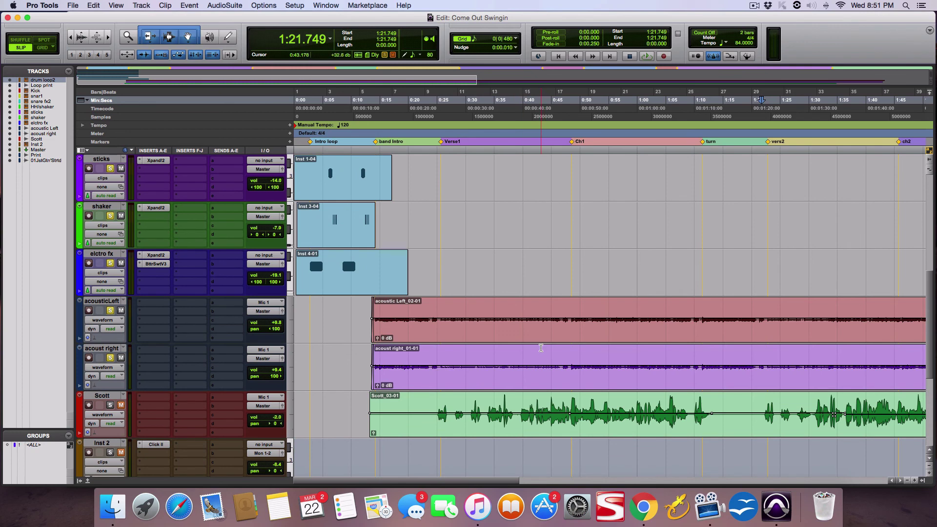
pyautogui.scroll(6, 540, 347)
pyautogui.hscroll(8, 540, 348)
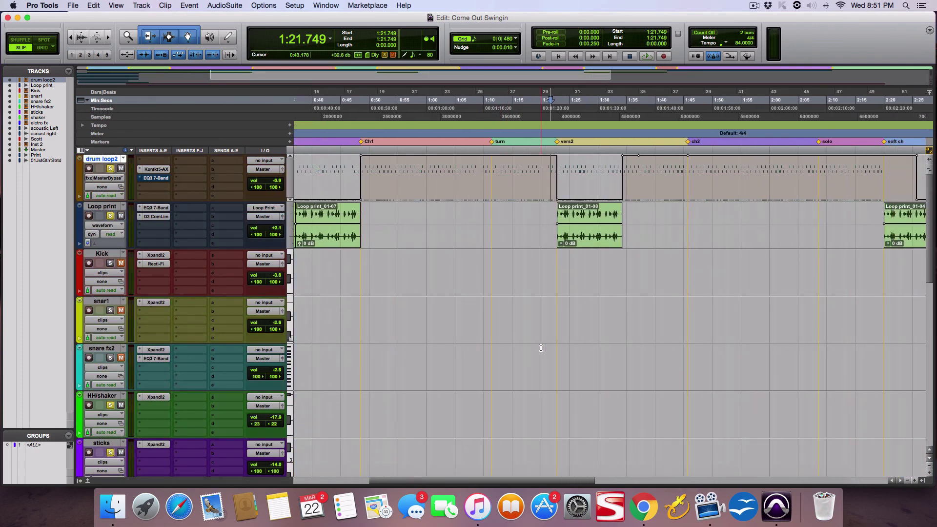
pyautogui.hscroll(-8, 540, 347)
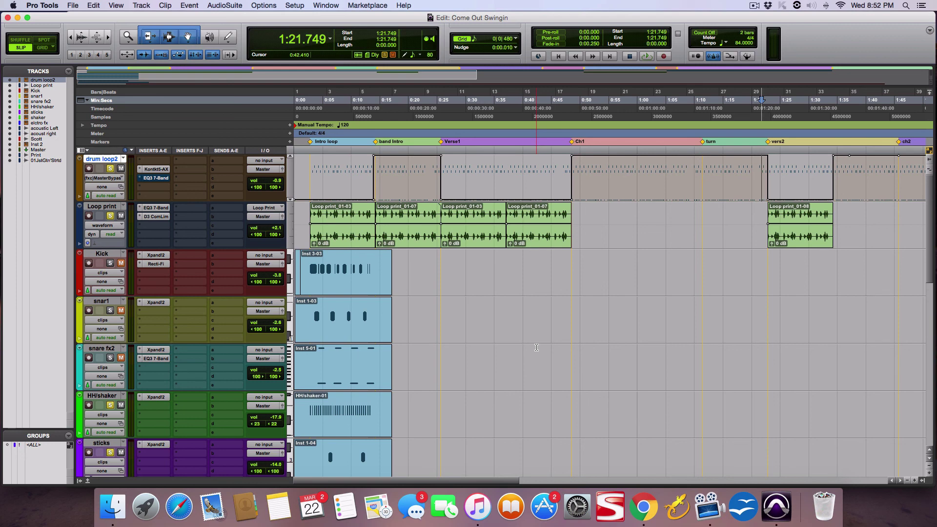
pyautogui.scroll(-3, 536, 347)
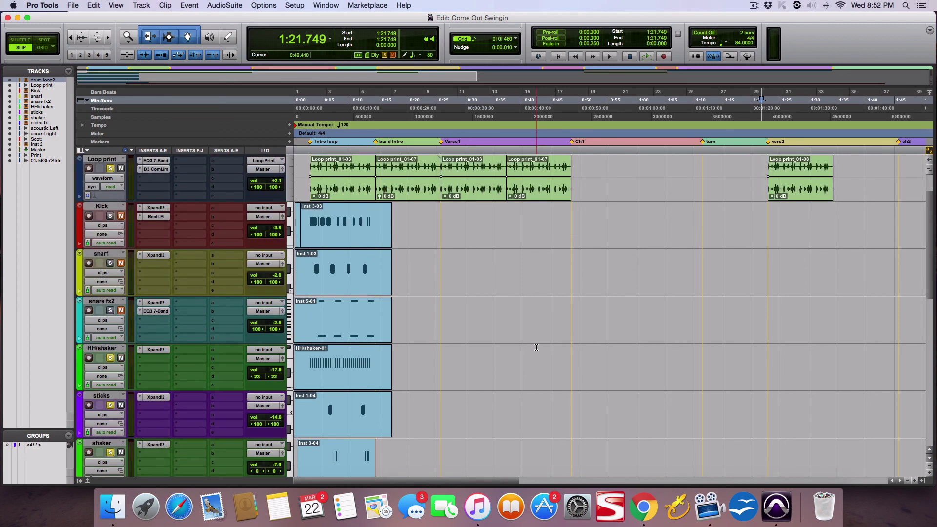
pyautogui.scroll(3, 536, 347)
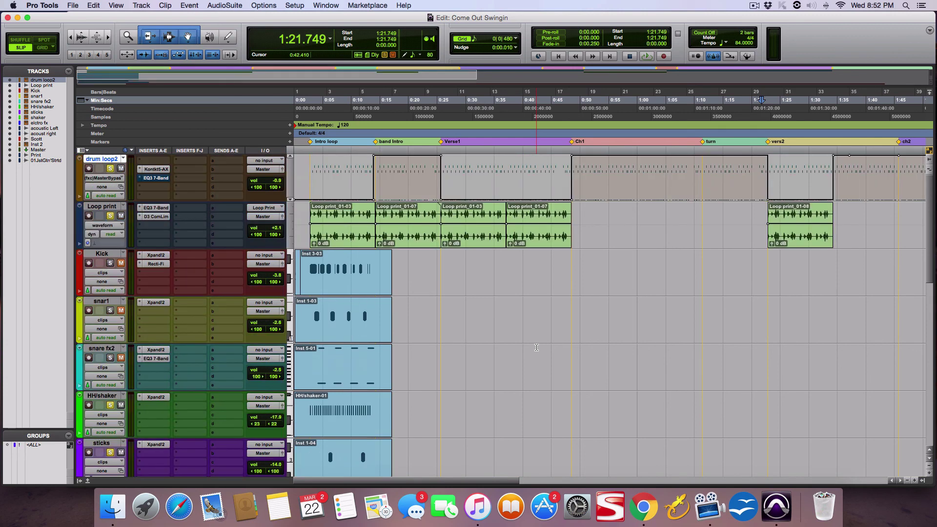